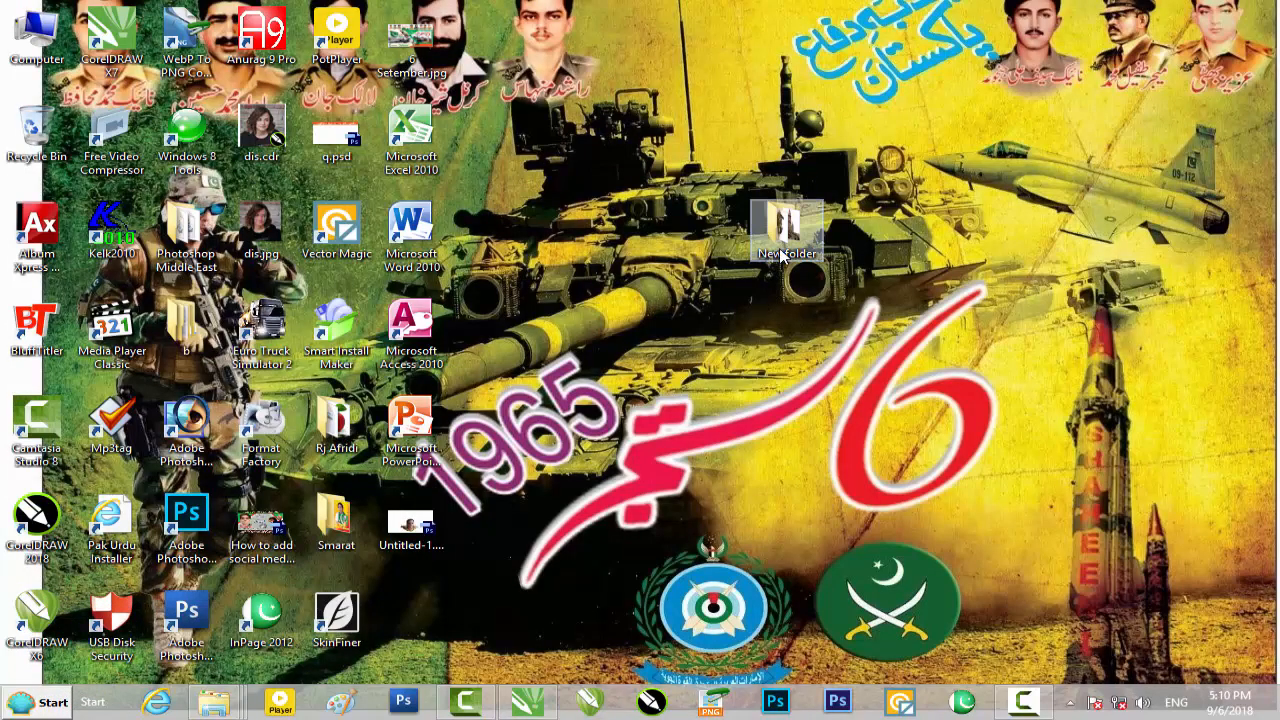
# Look over the source images in the desktop folder New folder and switch to CorelDRAW
pyautogui.doubleClick(784, 228)
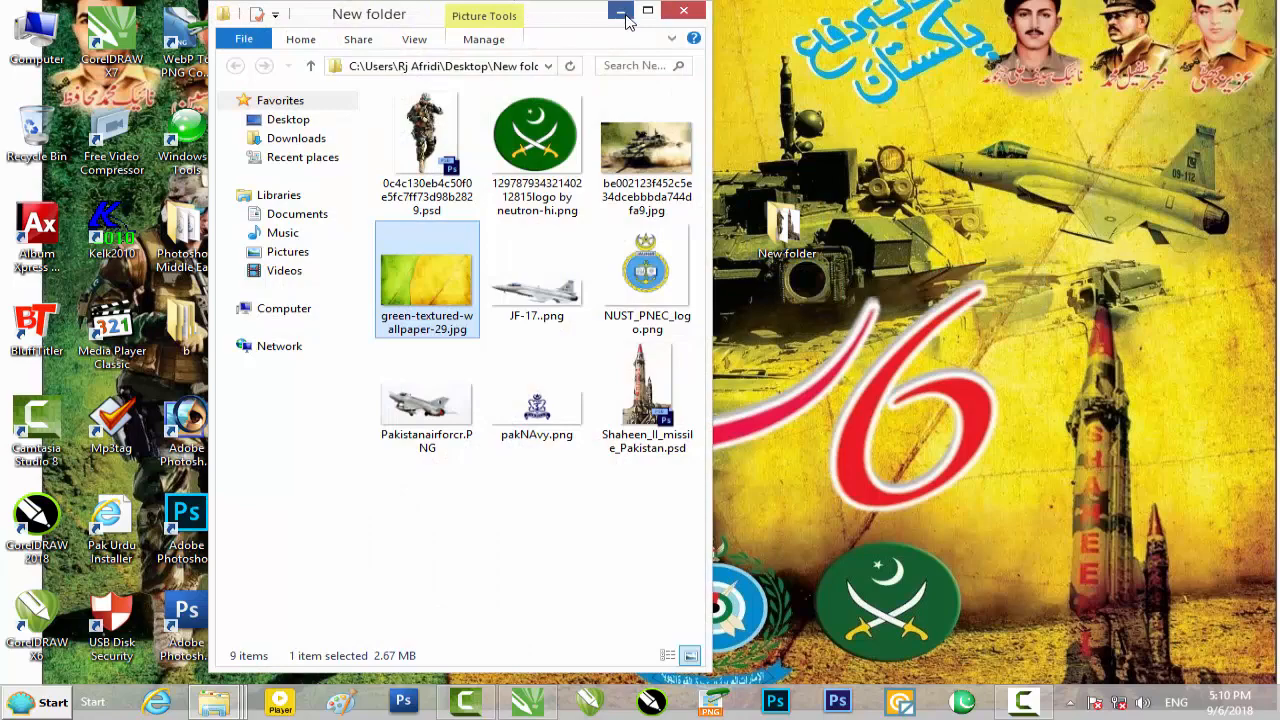
pyautogui.click(621, 13)
pyautogui.click(524, 704)
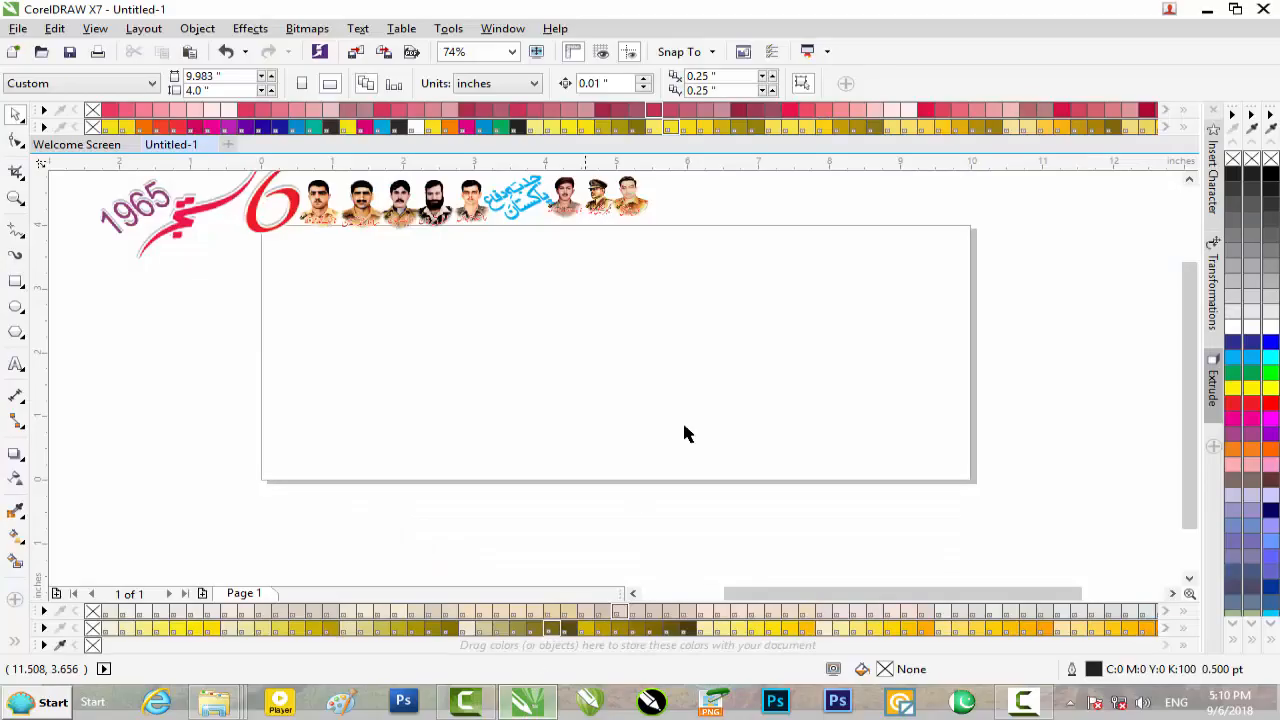
# Draw a rectangle on the page and set its size to 4.0 inches wide by 6.0 inches high
pyautogui.click(19, 286)
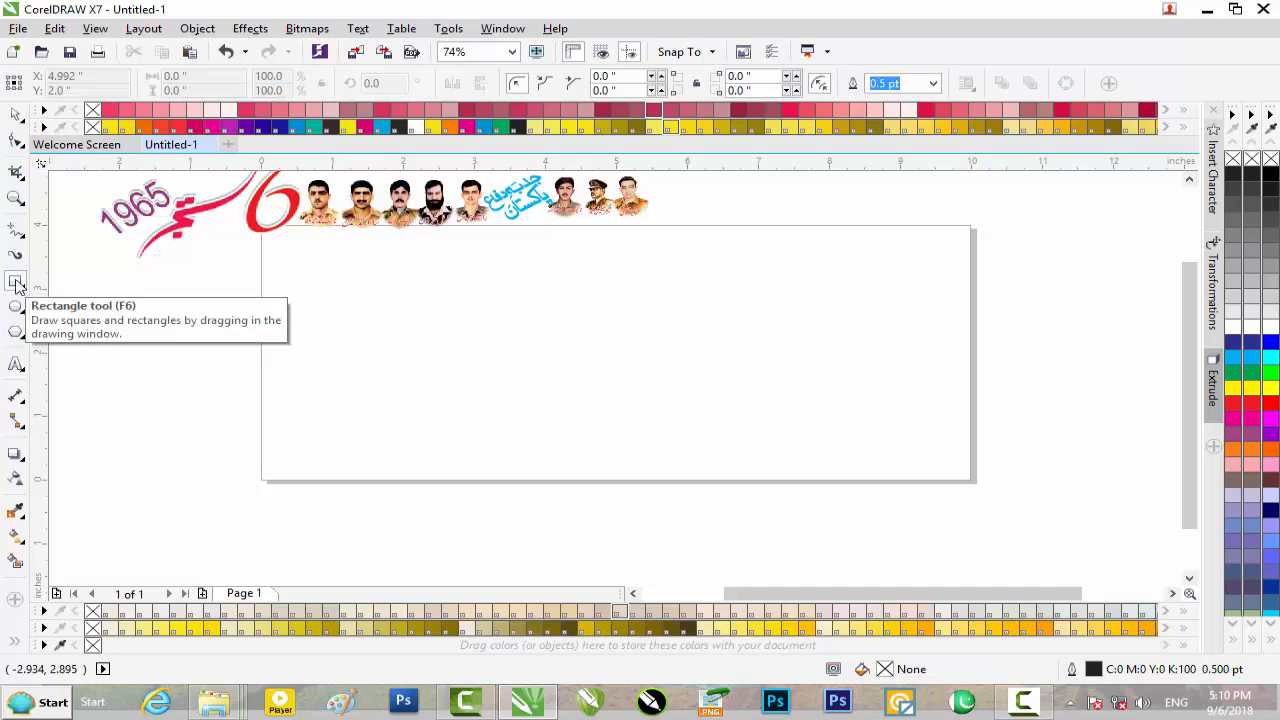
pyautogui.moveTo(426, 294); pyautogui.dragTo(770, 482)
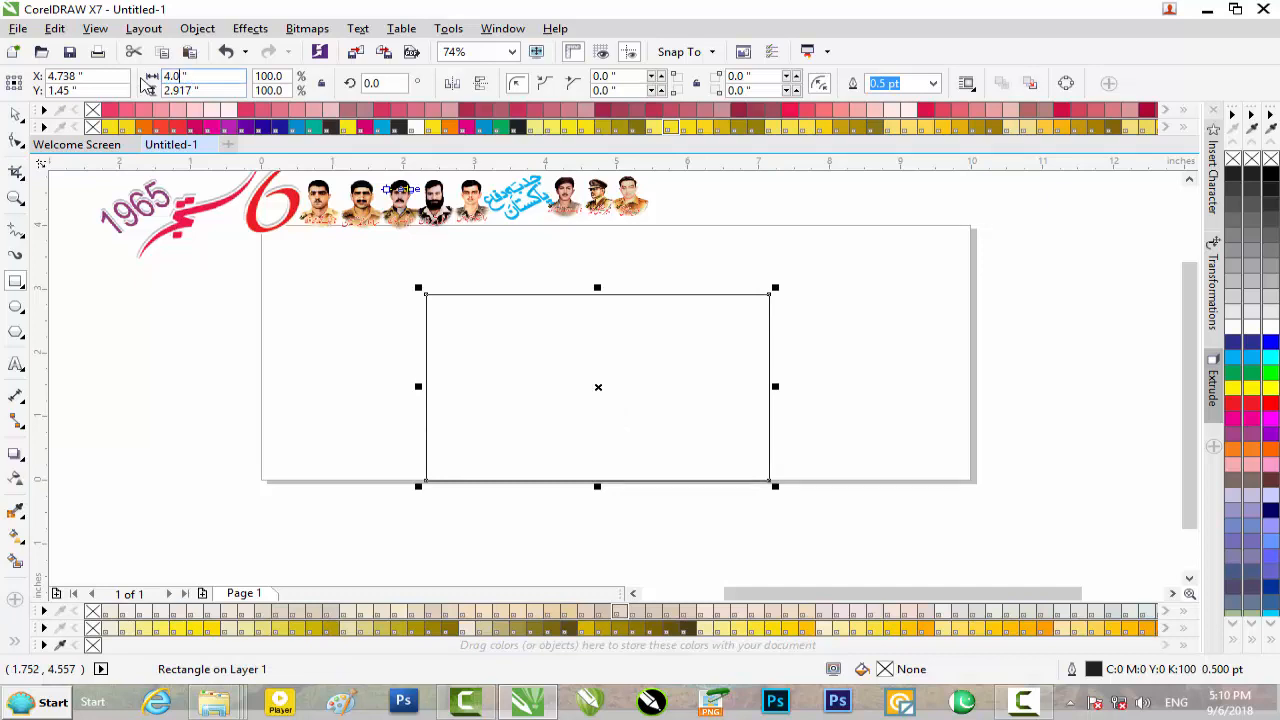
pyautogui.write('4.0')
pyautogui.press('Tab')
pyautogui.write('6.0')
pyautogui.press('Return')
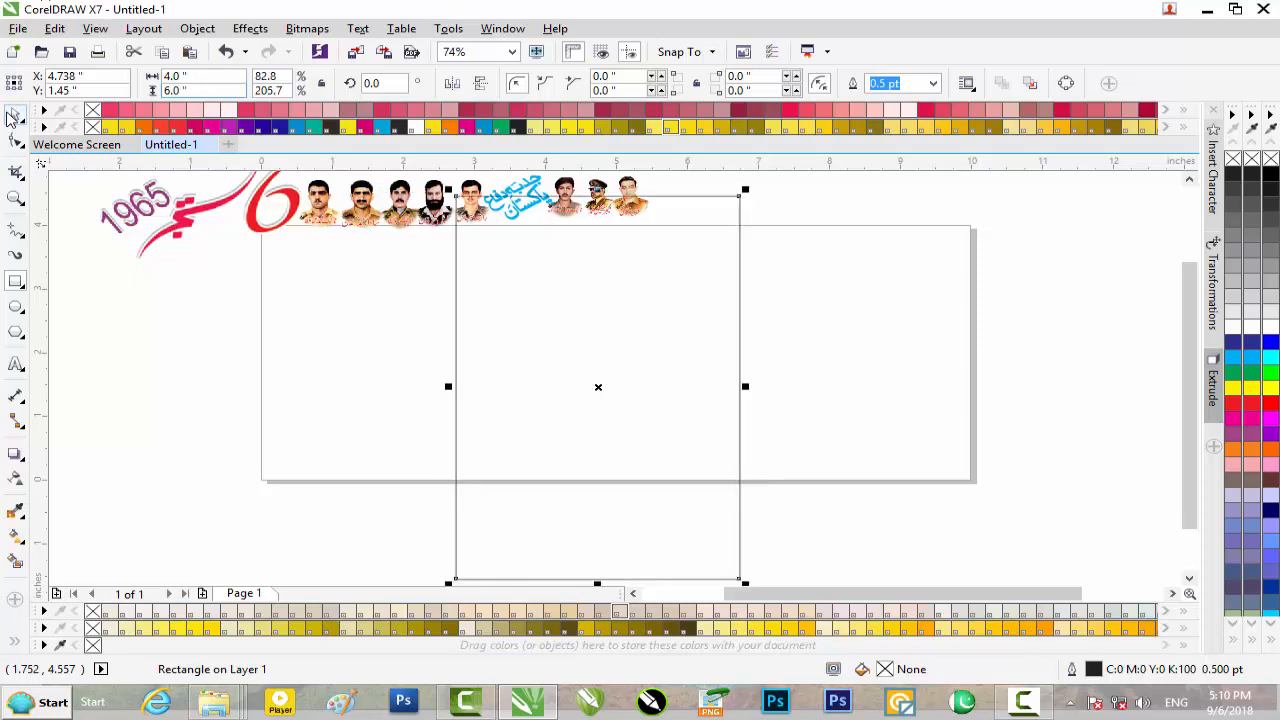
# Resize the rectangle to 6.0 inches wide by 4.0 inches high
pyautogui.moveTo(172, 75); pyautogui.dragTo(158, 78)
pyautogui.write('6')
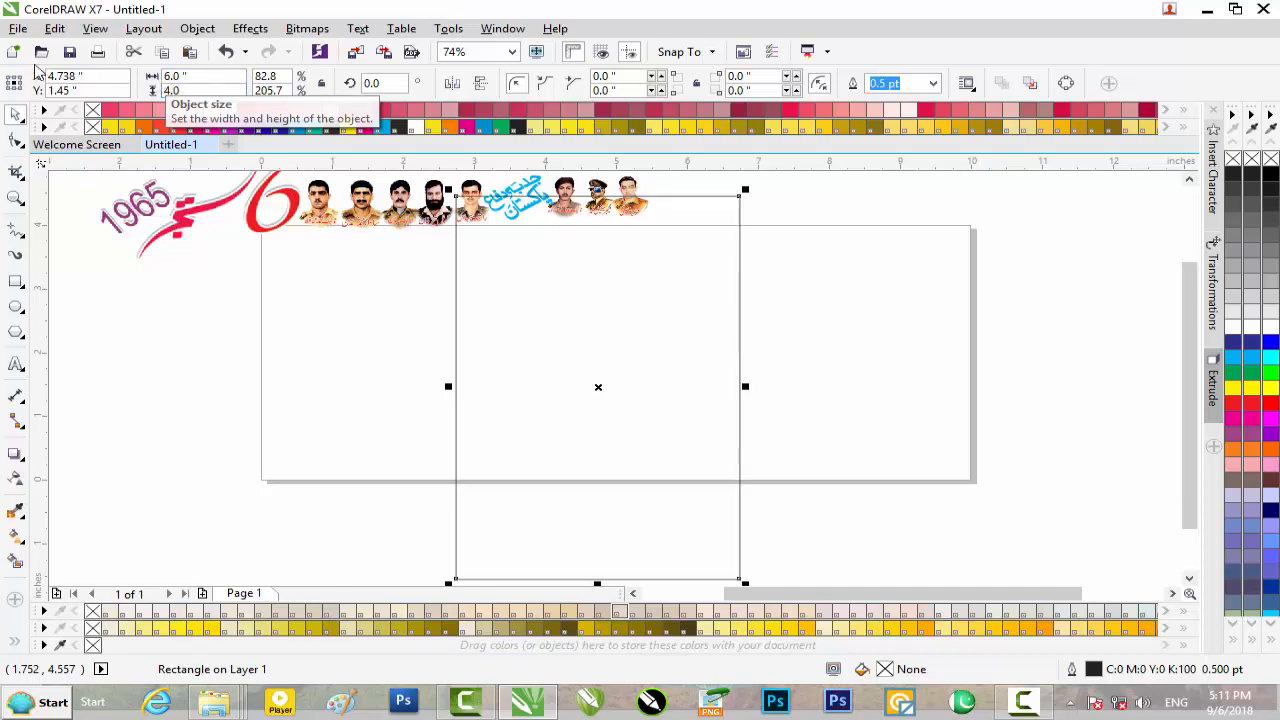
pyautogui.press('Return')
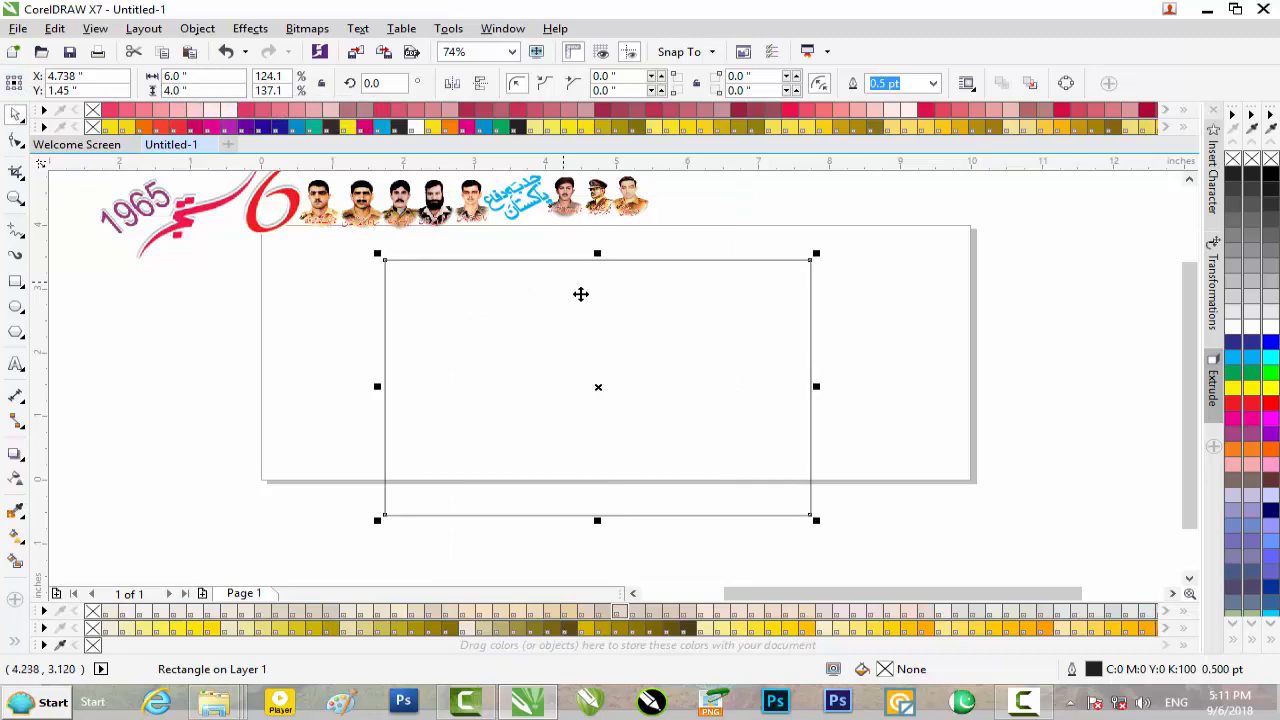
# Bring green-textured-wallpaper-29.jpg from New folder into the drawing and PowerClip it inside the rectangle
pyautogui.click(1205, 14)
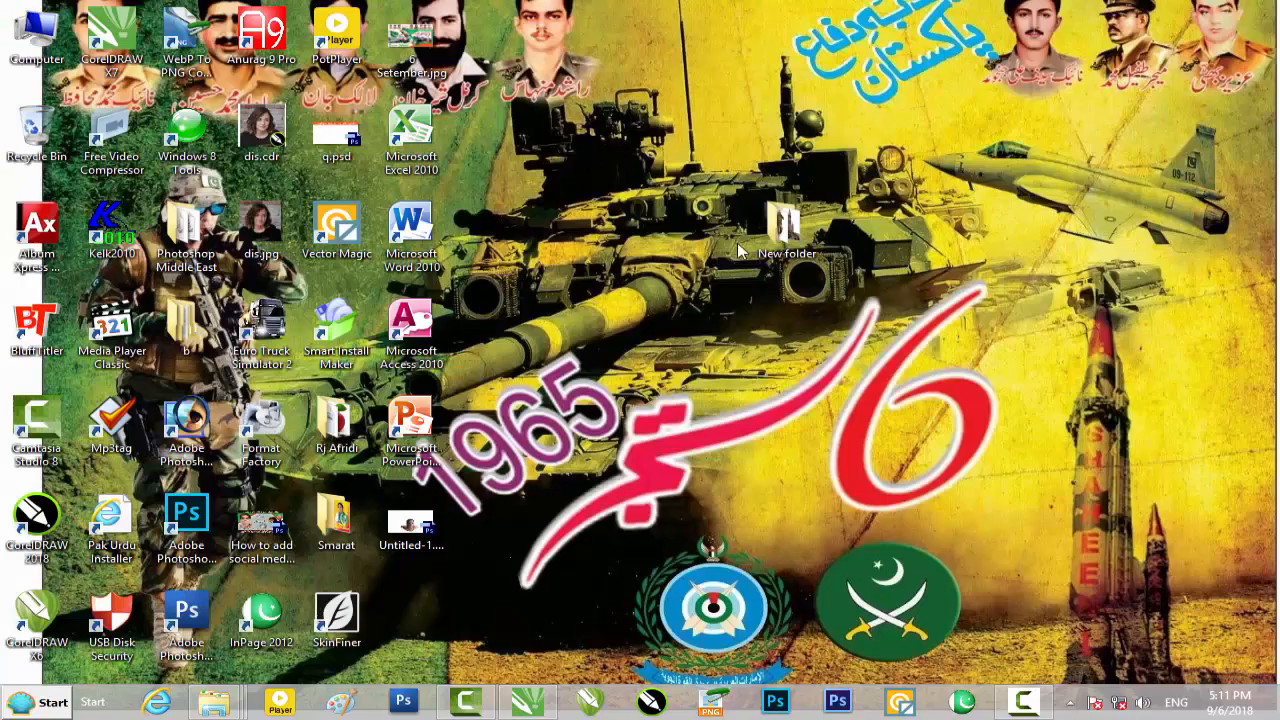
pyautogui.doubleClick(782, 228)
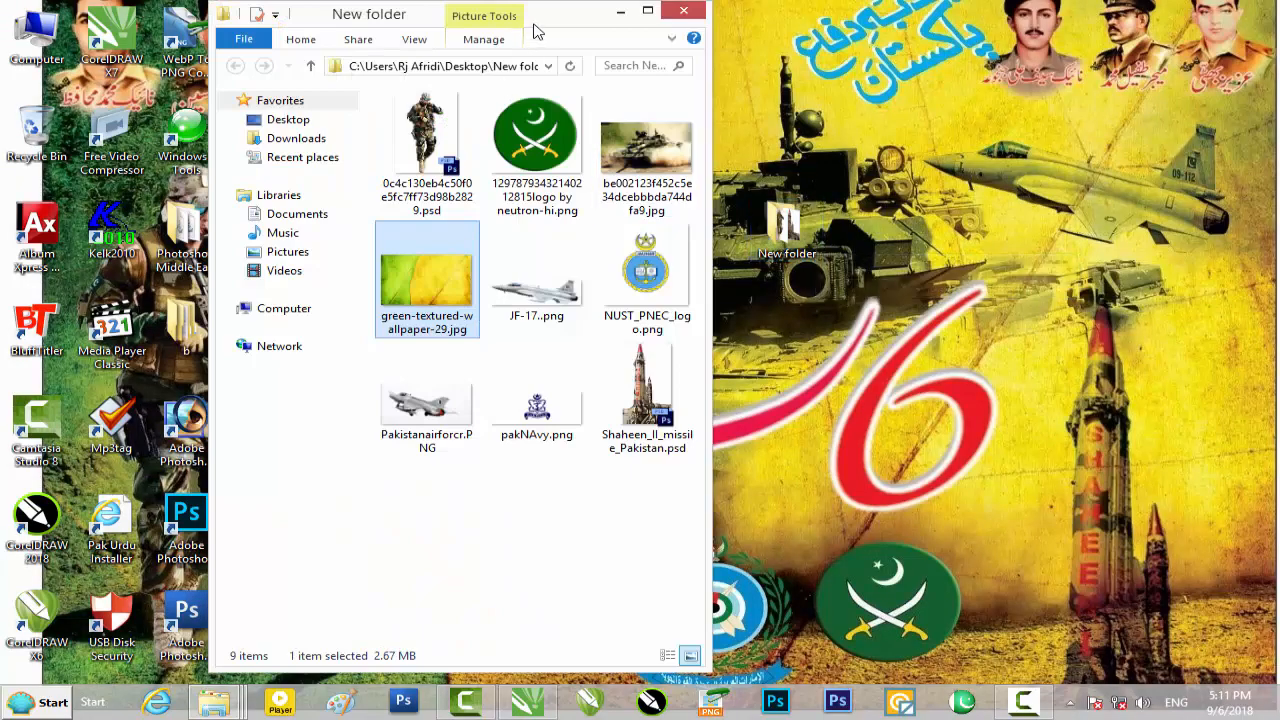
pyautogui.doubleClick(551, 20)
pyautogui.moveTo(555, 162); pyautogui.dragTo(886, 371)
pyautogui.rightClick(845, 355)
pyautogui.click(890, 212)
pyautogui.click(474, 354)
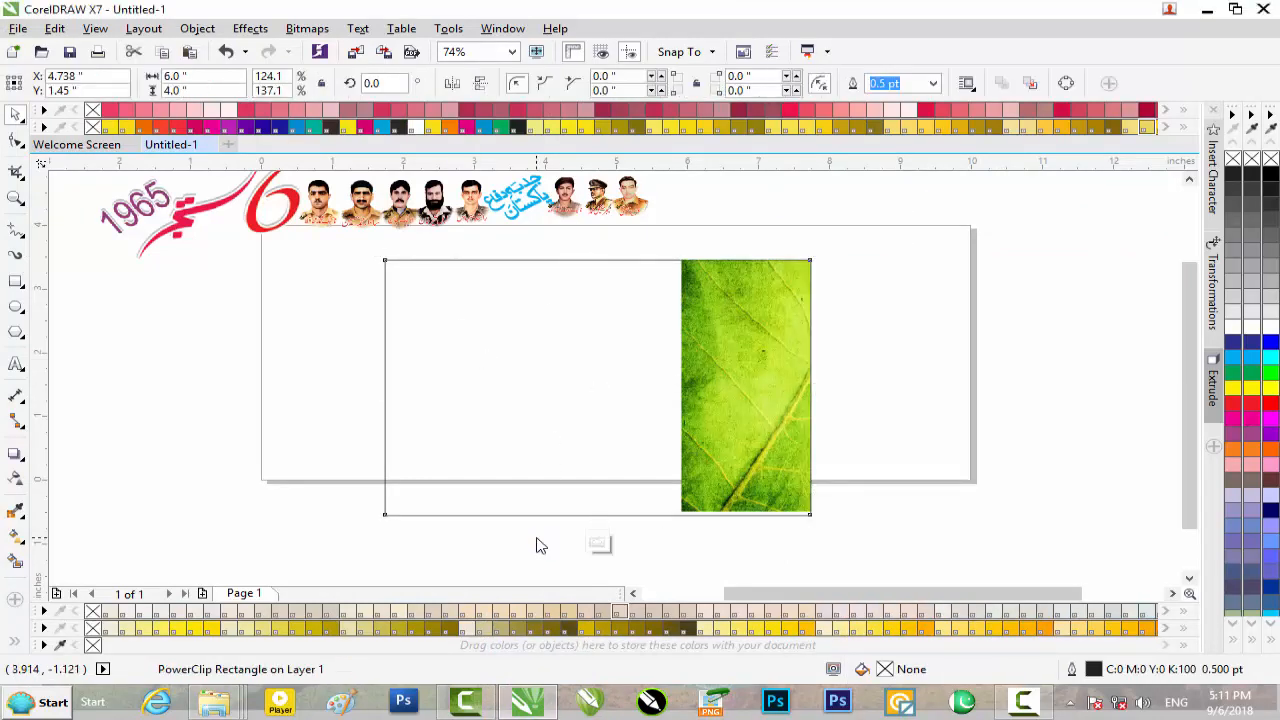
# Fit the leaf image over the whole PowerClip frame, stretched to about 4.17 inches high, and move the frame up to fill the page height
pyautogui.click(598, 543)
pyautogui.moveTo(744, 371); pyautogui.dragTo(447, 377)
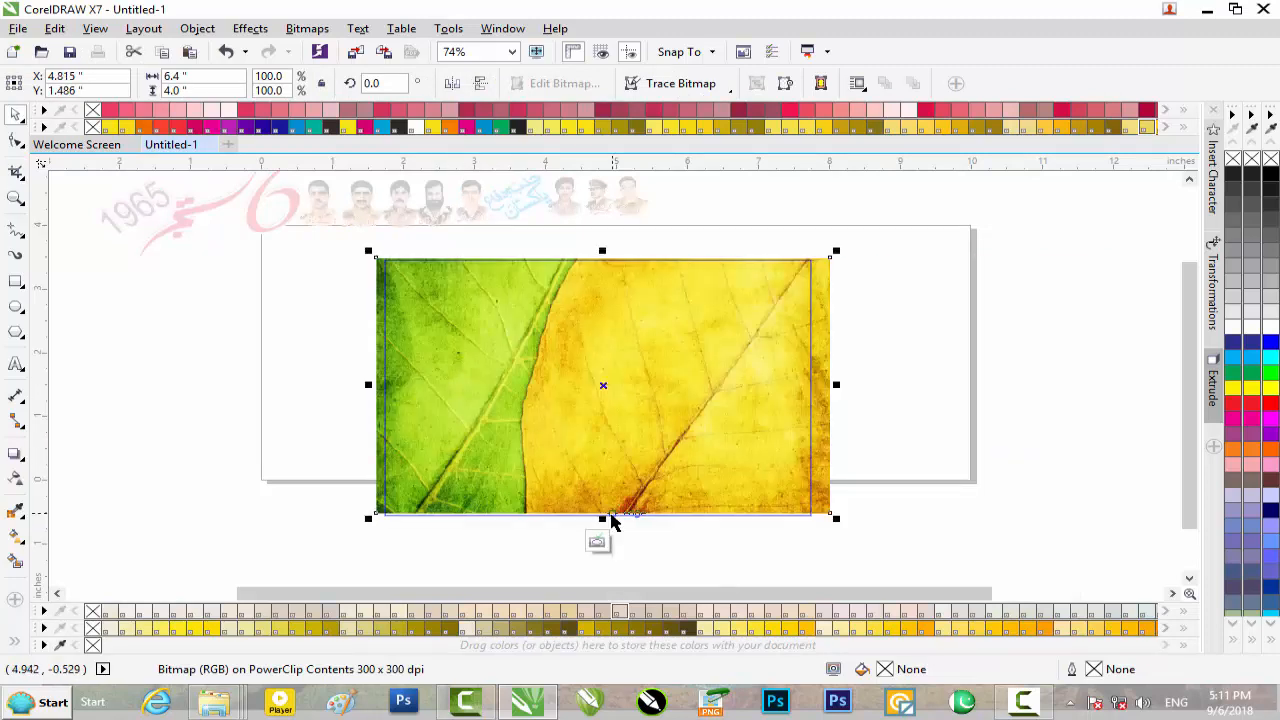
pyautogui.moveTo(605, 518); pyautogui.dragTo(606, 529)
pyautogui.press('Up')
pyautogui.press('Up')
pyautogui.press('Up')
pyautogui.press('Up')
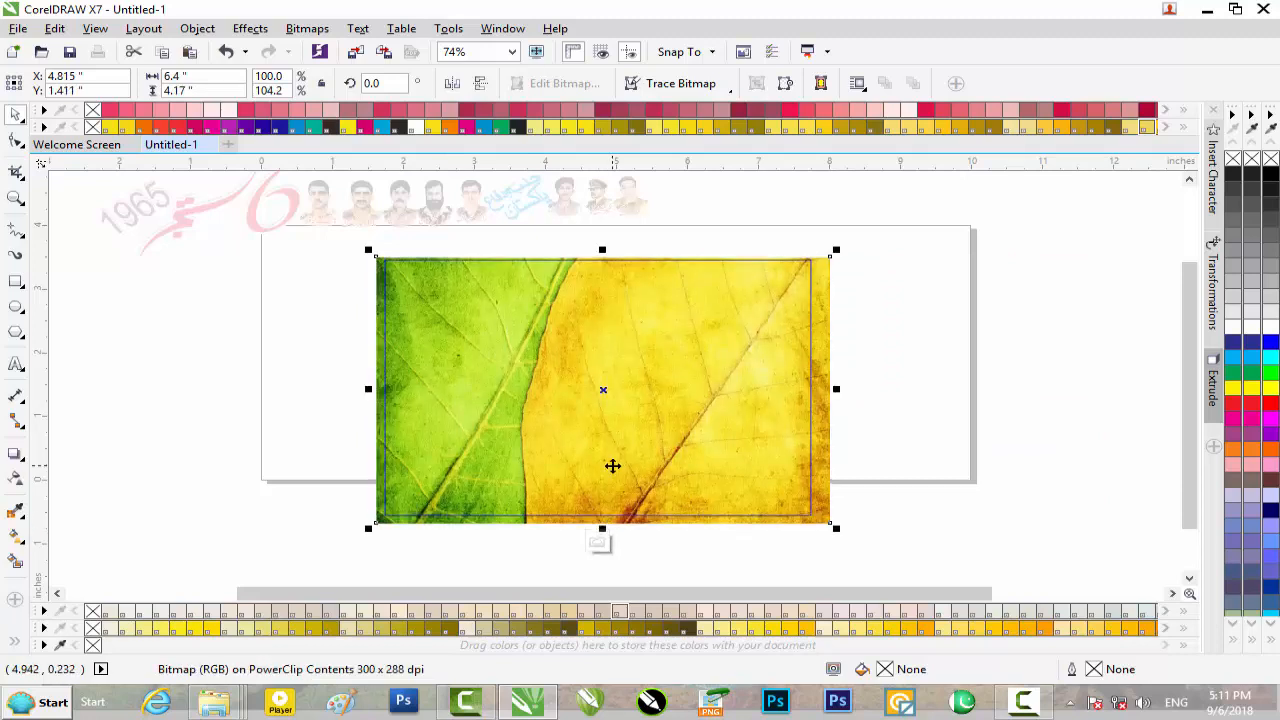
pyautogui.press('Up')
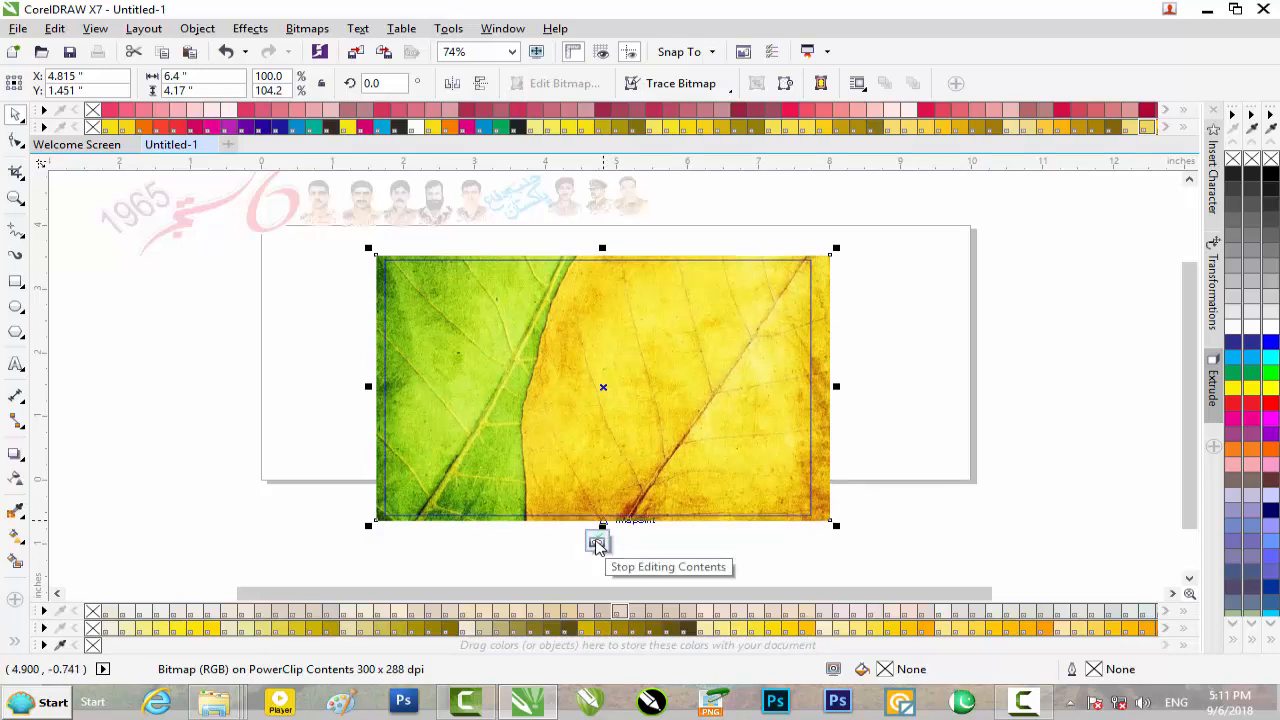
pyautogui.click(596, 543)
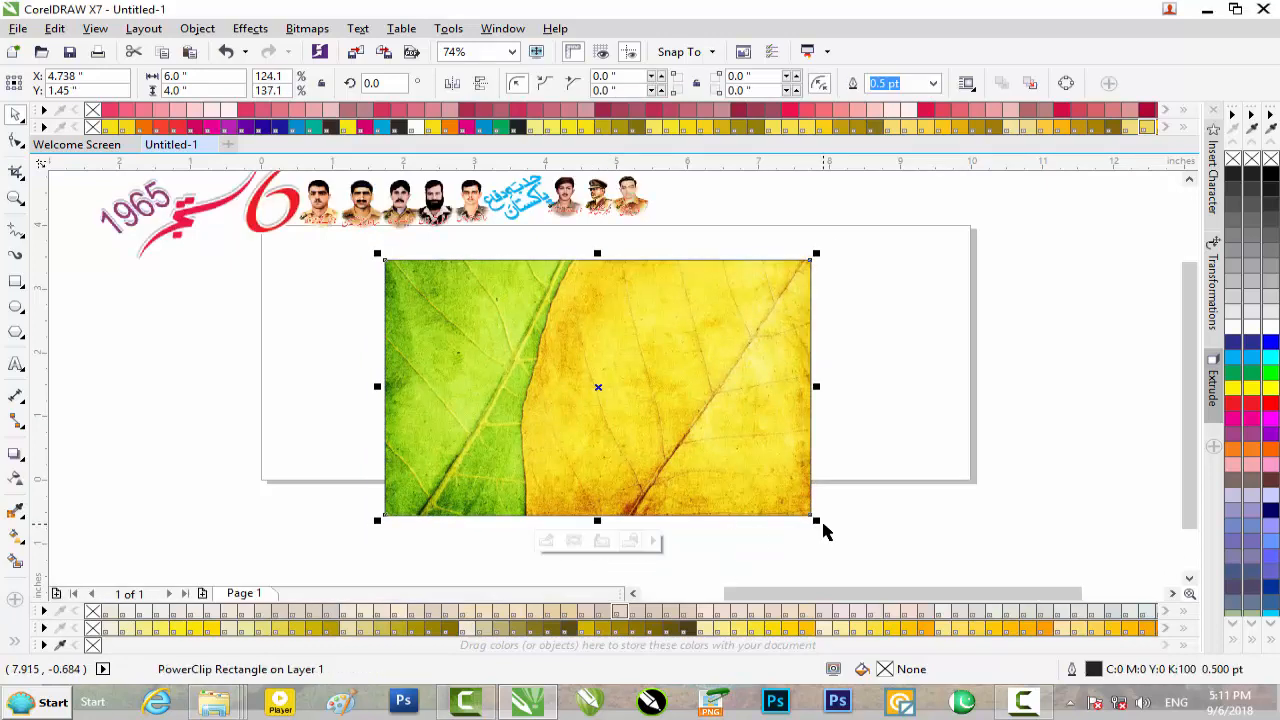
pyautogui.moveTo(602, 392); pyautogui.dragTo(671, 355)
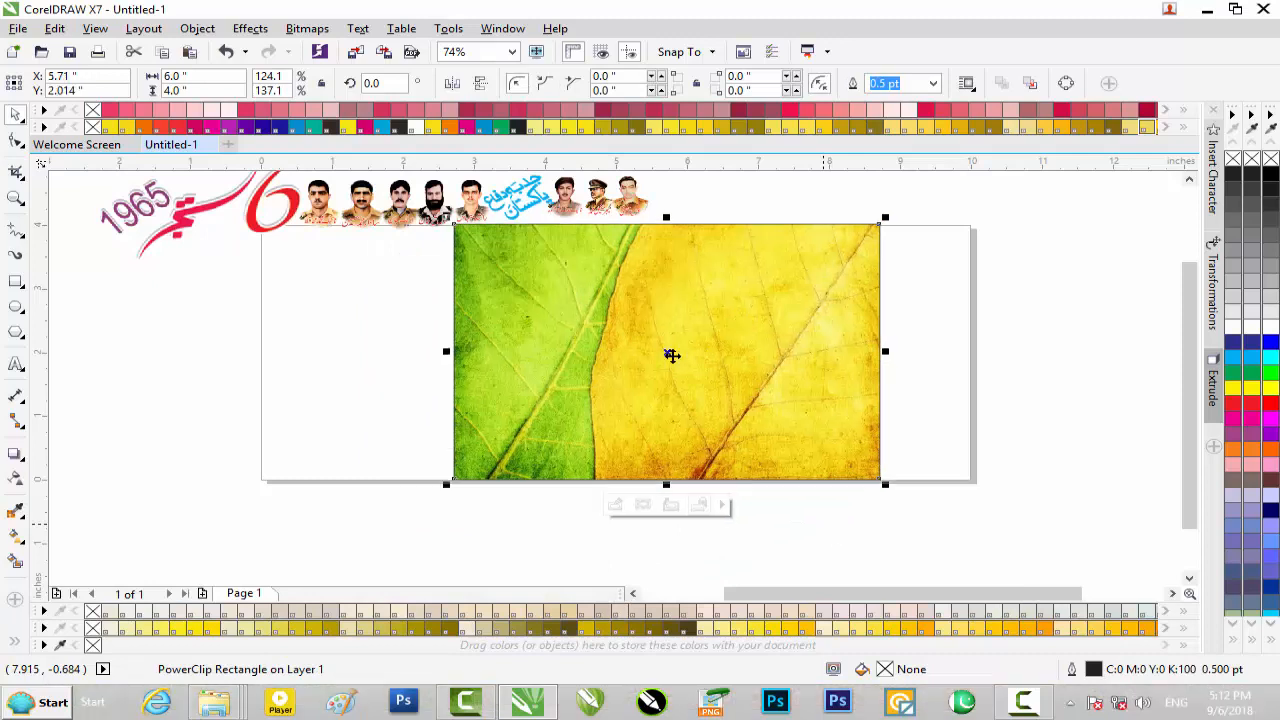
# Import the tank photo be002123f452c5e34dcebbbda744dfa9.jpg from New folder and scale it to 15%
pyautogui.click(1203, 9)
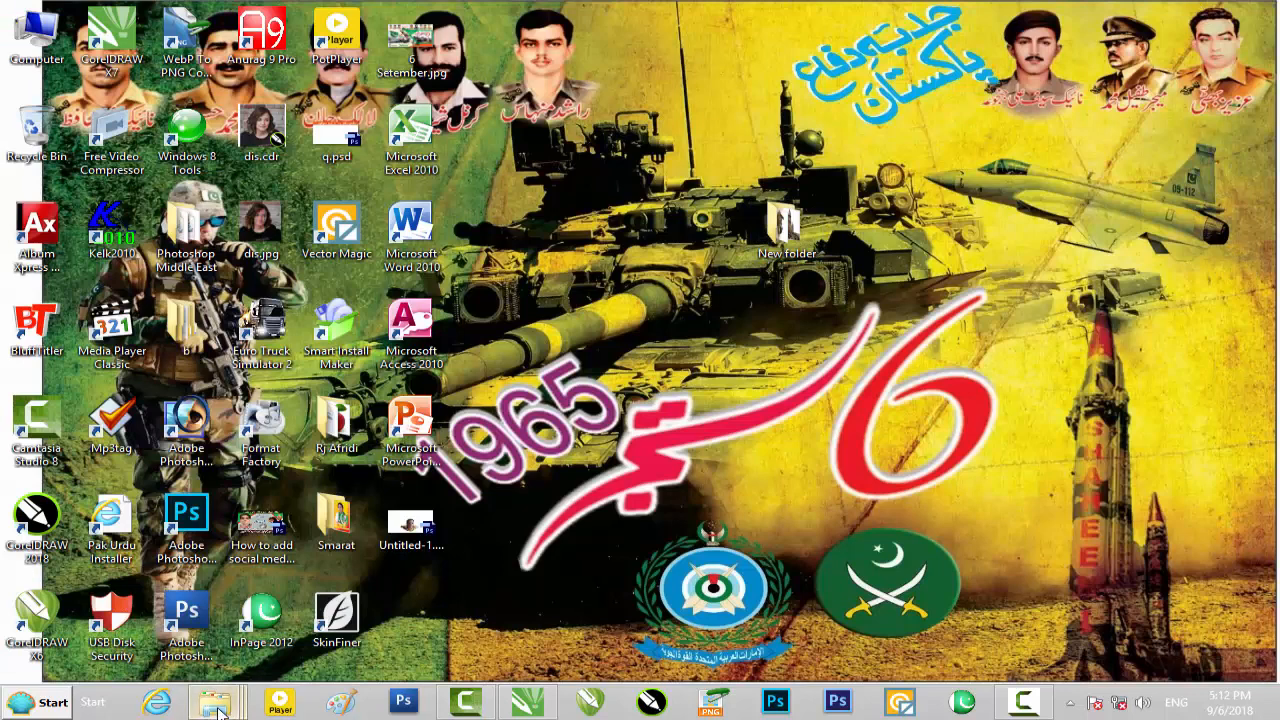
pyautogui.moveTo(224, 706)
pyautogui.click(337, 634)
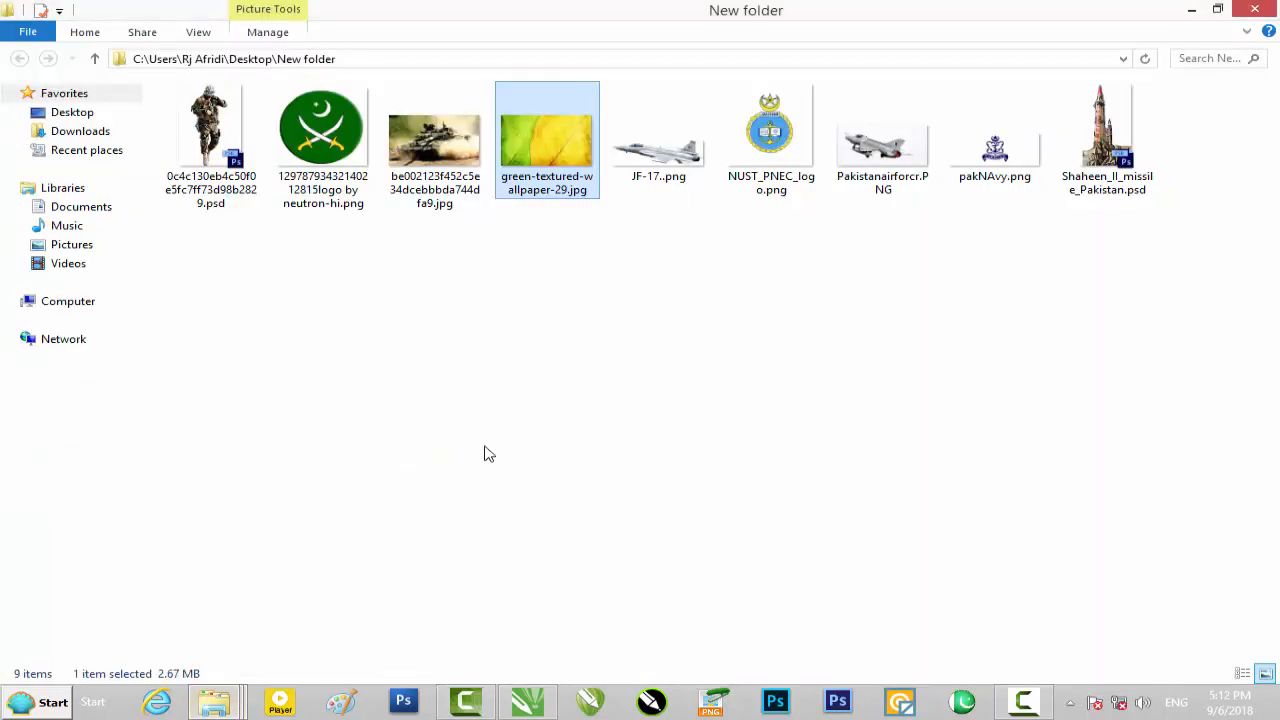
pyautogui.click(422, 237)
pyautogui.moveTo(434, 140); pyautogui.dragTo(943, 506)
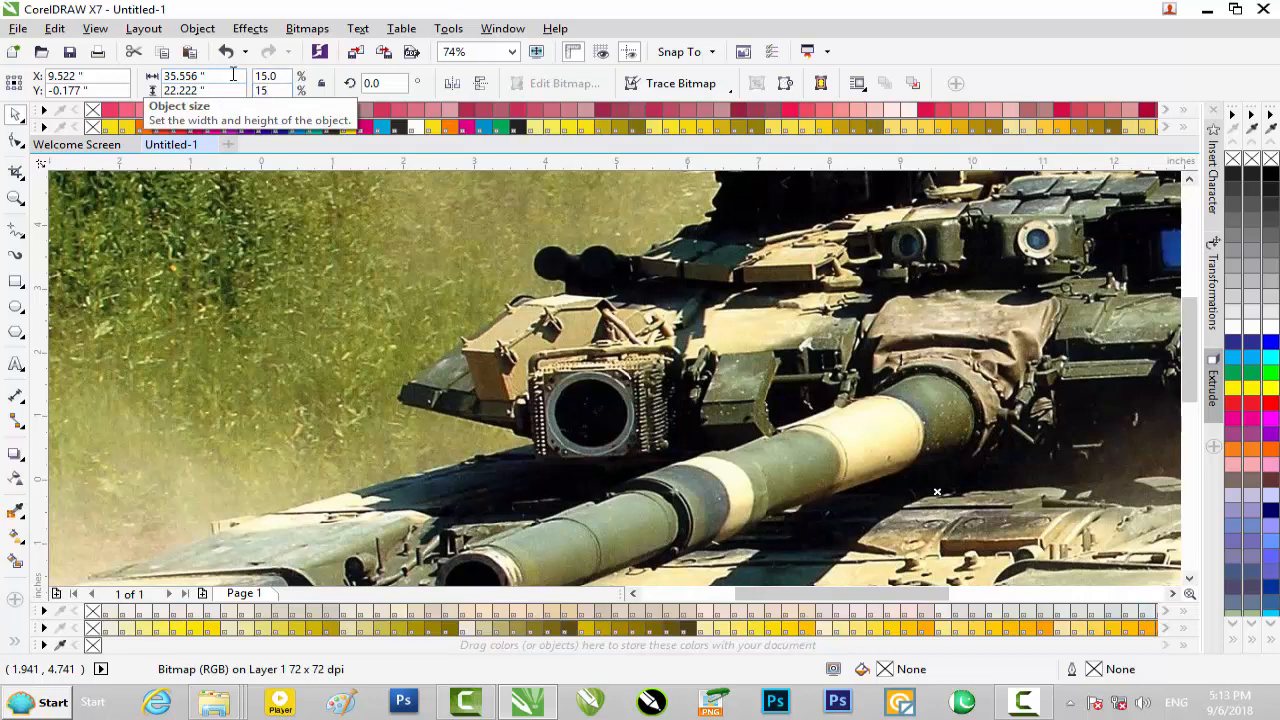
pyautogui.press('Return')
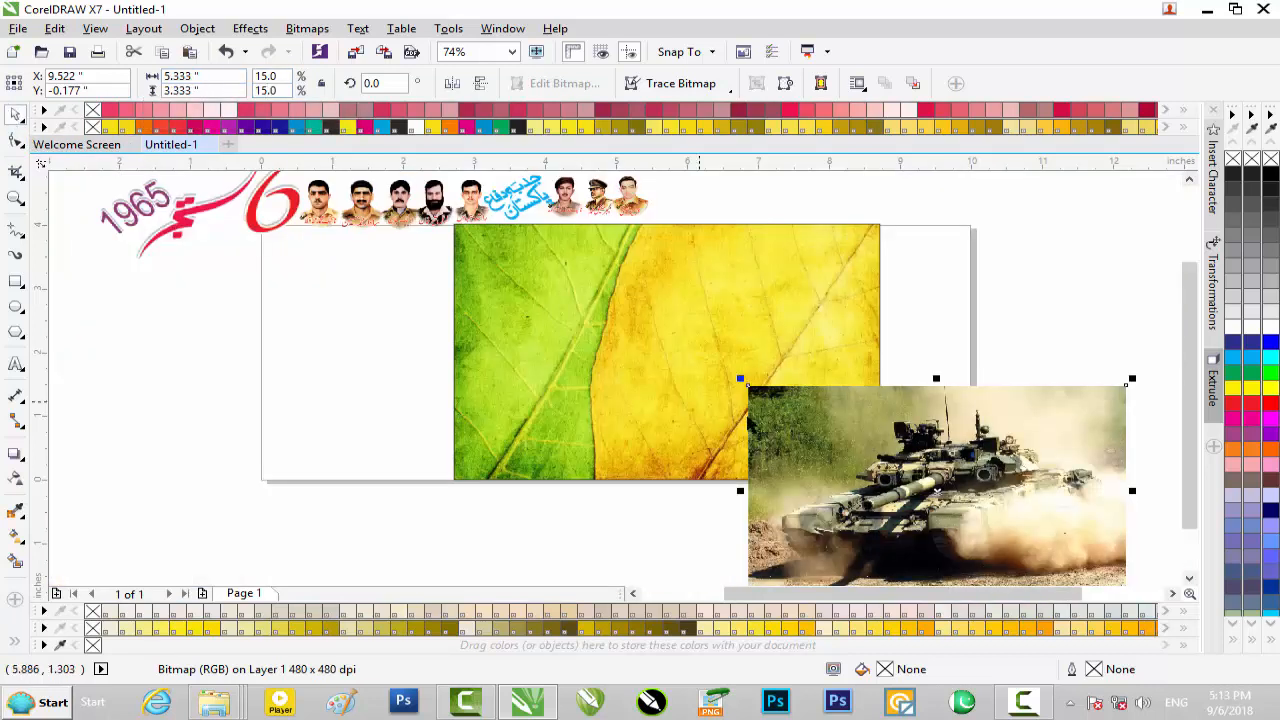
# Place the tank photo over the leaf background and enlarge it proportionally to about 7.29 by 4.56 inches
pyautogui.moveTo(815, 435); pyautogui.dragTo(620, 291)
pyautogui.scroll(1, 620, 291)
pyautogui.scroll(-1, 620, 291)
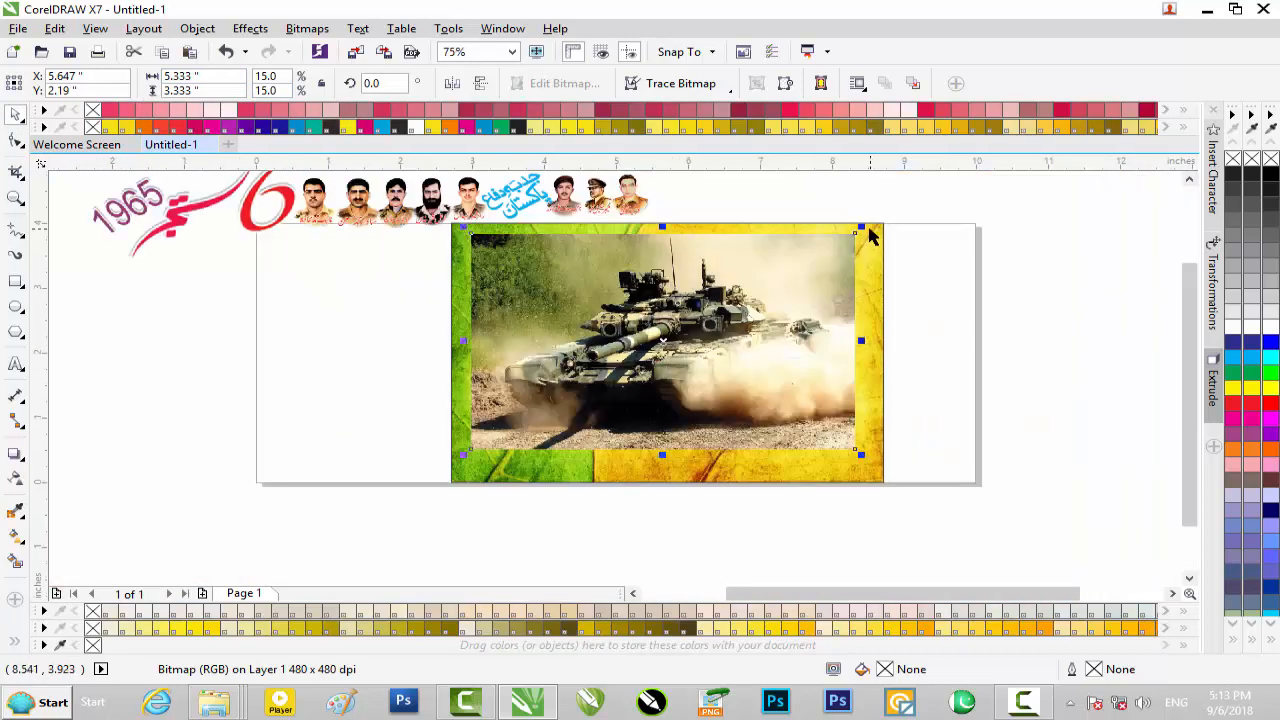
pyautogui.moveTo(864, 230); pyautogui.dragTo(908, 220)
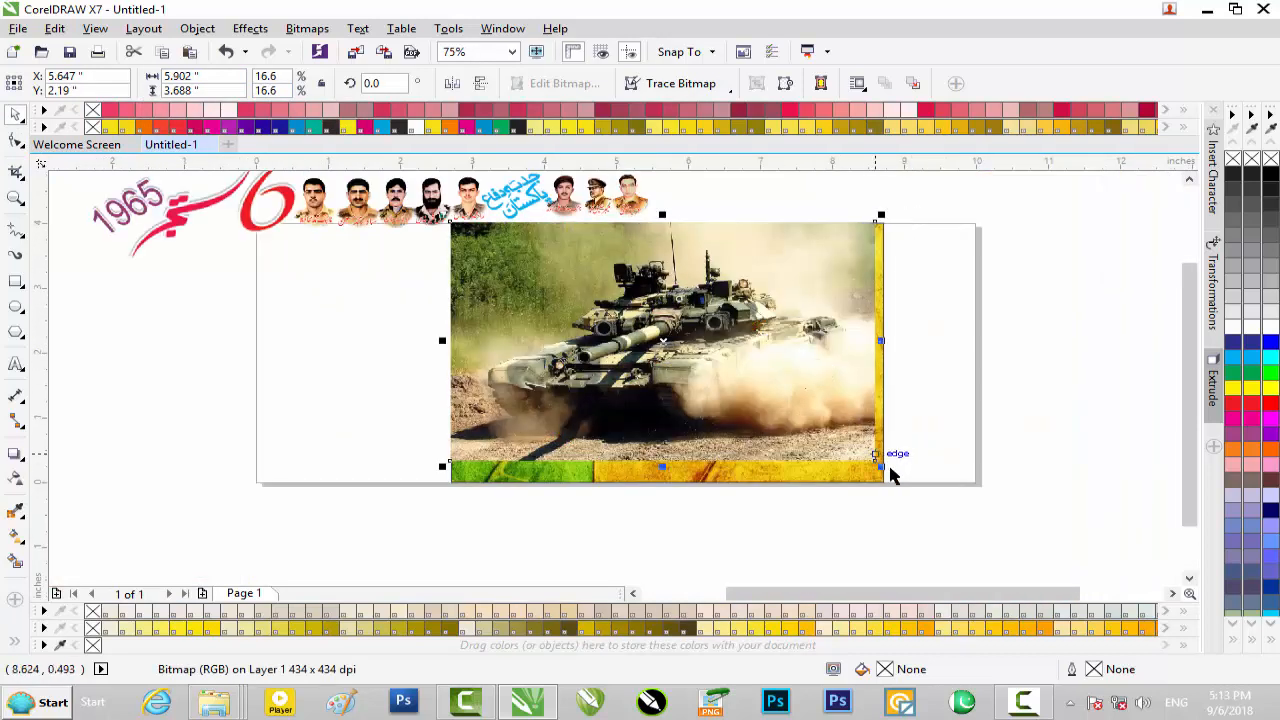
pyautogui.moveTo(880, 470); pyautogui.dragTo(930, 492)
# Move the tank photo aside to expose the leaf background and PowerClip the photo inside that rectangle
pyautogui.moveTo(835, 397); pyautogui.dragTo(1010, 425)
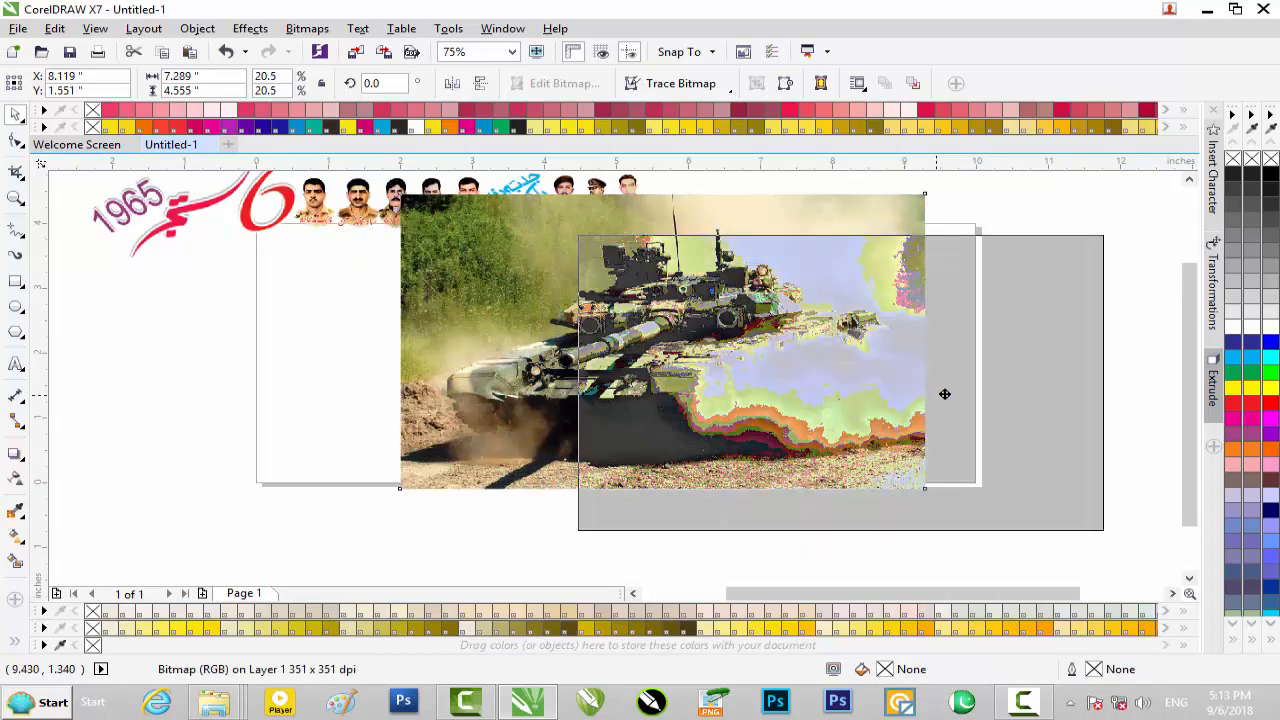
pyautogui.rightClick(783, 352)
pyautogui.click(849, 206)
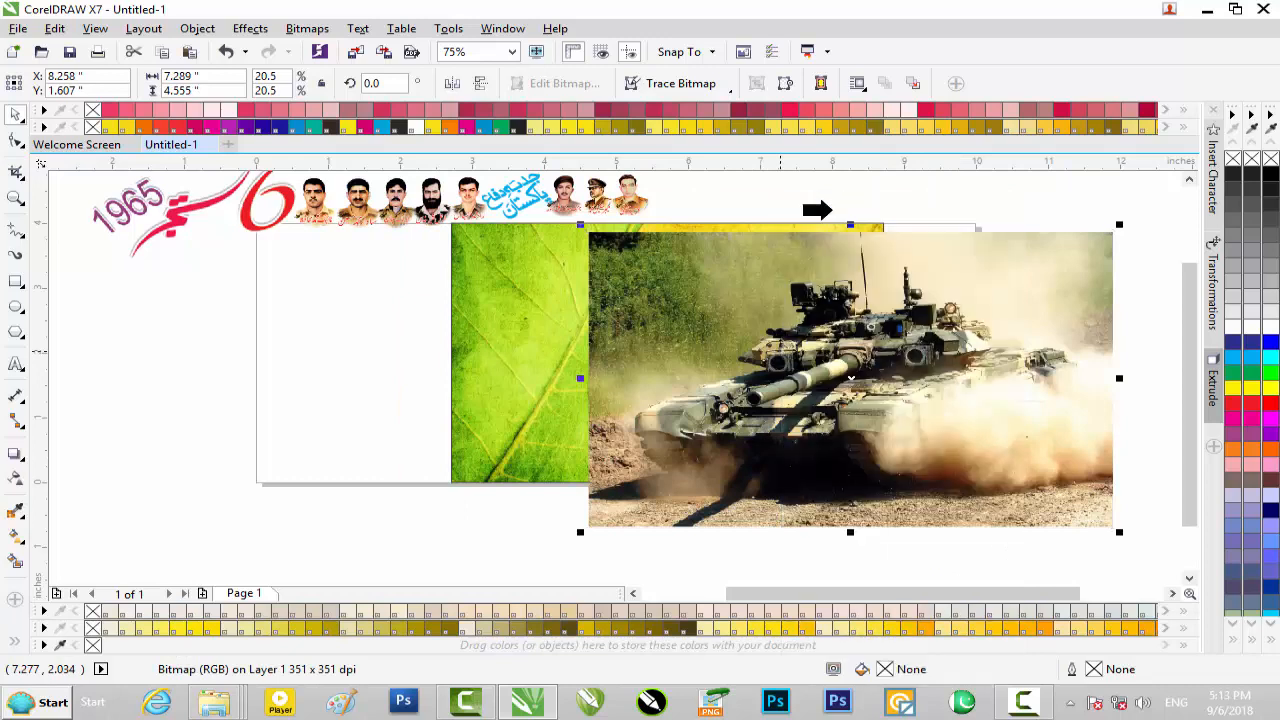
pyautogui.click(558, 316)
# Edit the PowerClip contents so the tank photo covers the frame, resized to about 6.42 by 4.23 inches
pyautogui.click(615, 507)
pyautogui.moveTo(724, 353); pyautogui.dragTo(577, 332)
pyautogui.moveTo(704, 514); pyautogui.dragTo(707, 491)
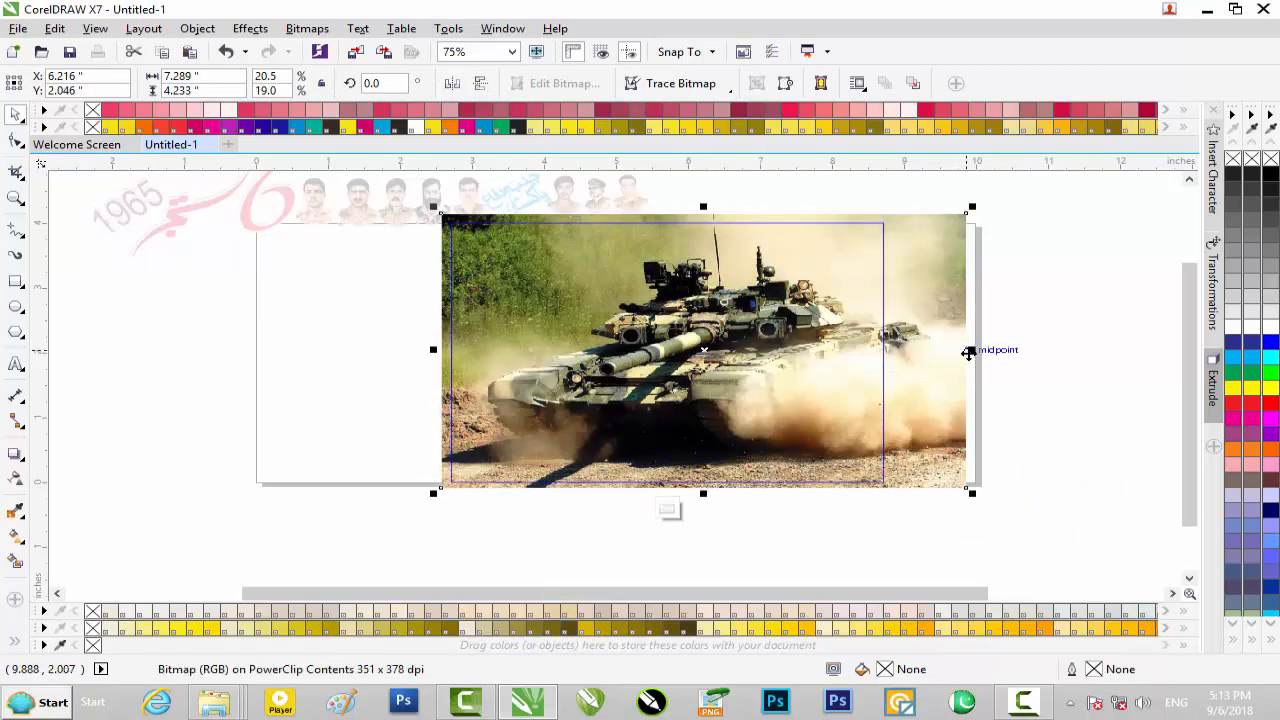
pyautogui.moveTo(969, 352); pyautogui.dragTo(909, 351)
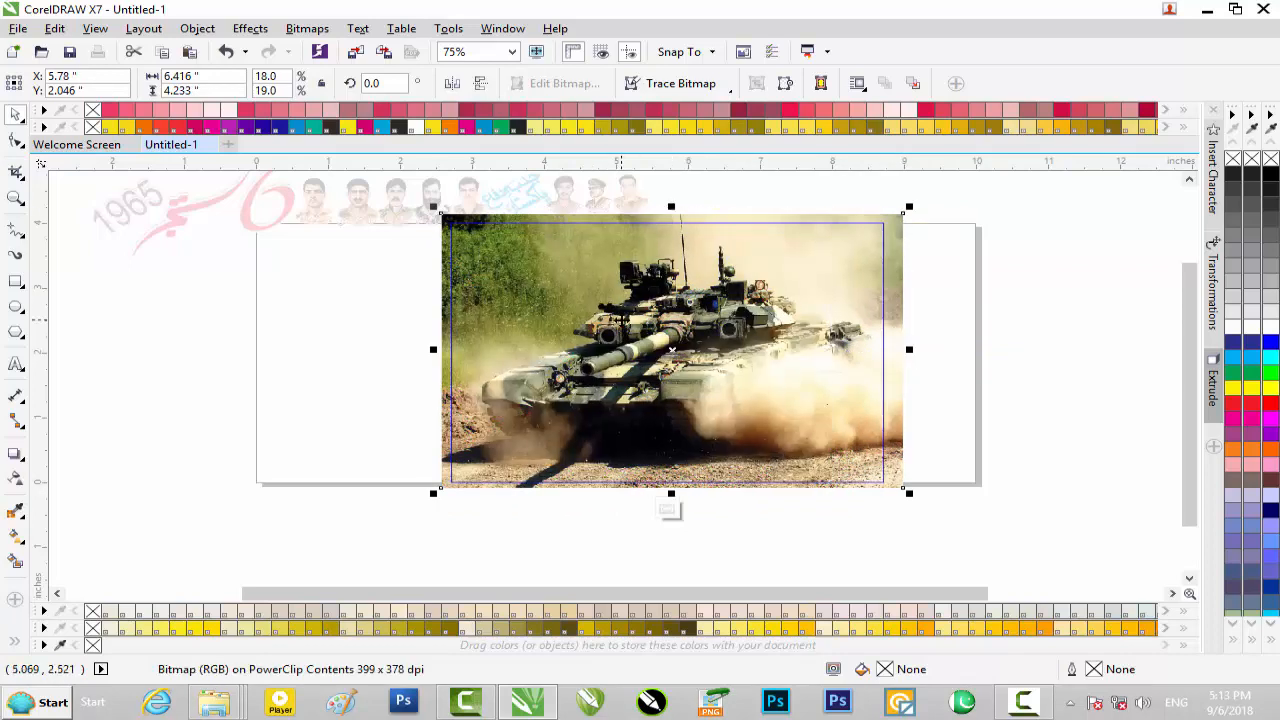
pyautogui.moveTo(670, 349); pyautogui.dragTo(672, 349)
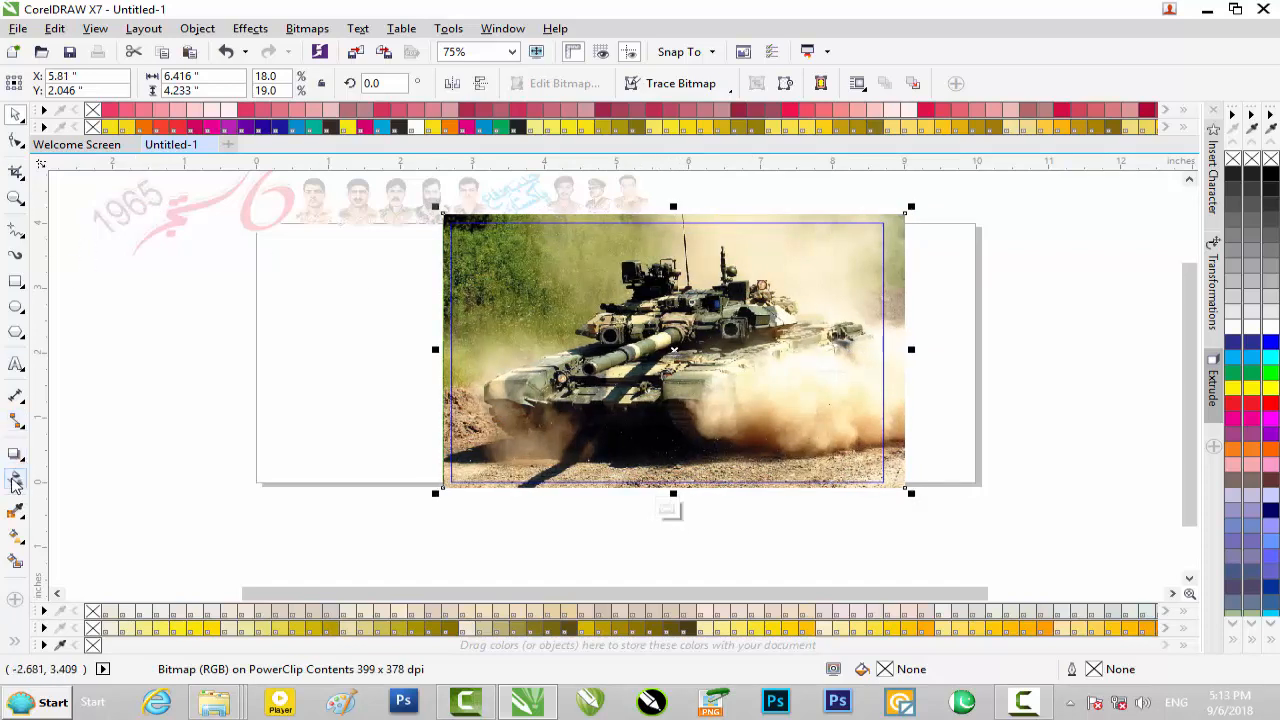
# Apply the Multiply merge mode to the tank photo and finish editing the PowerClip contents
pyautogui.click(15, 481)
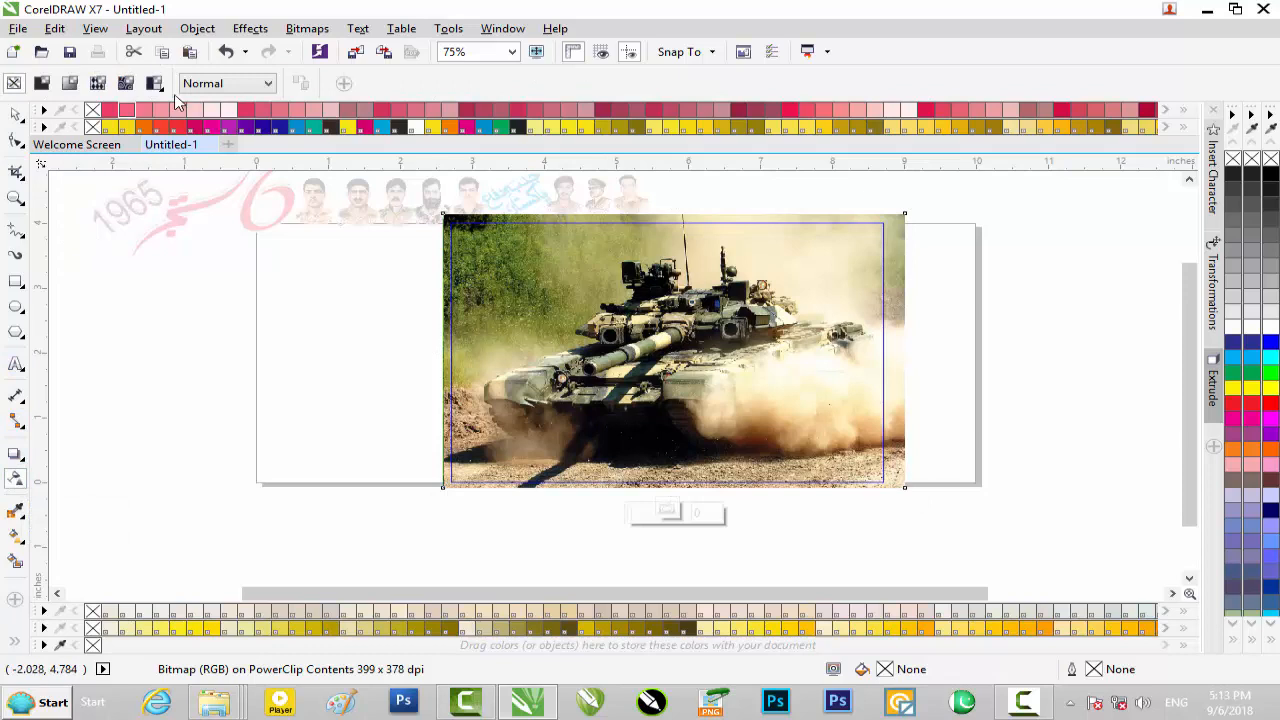
pyautogui.click(224, 87)
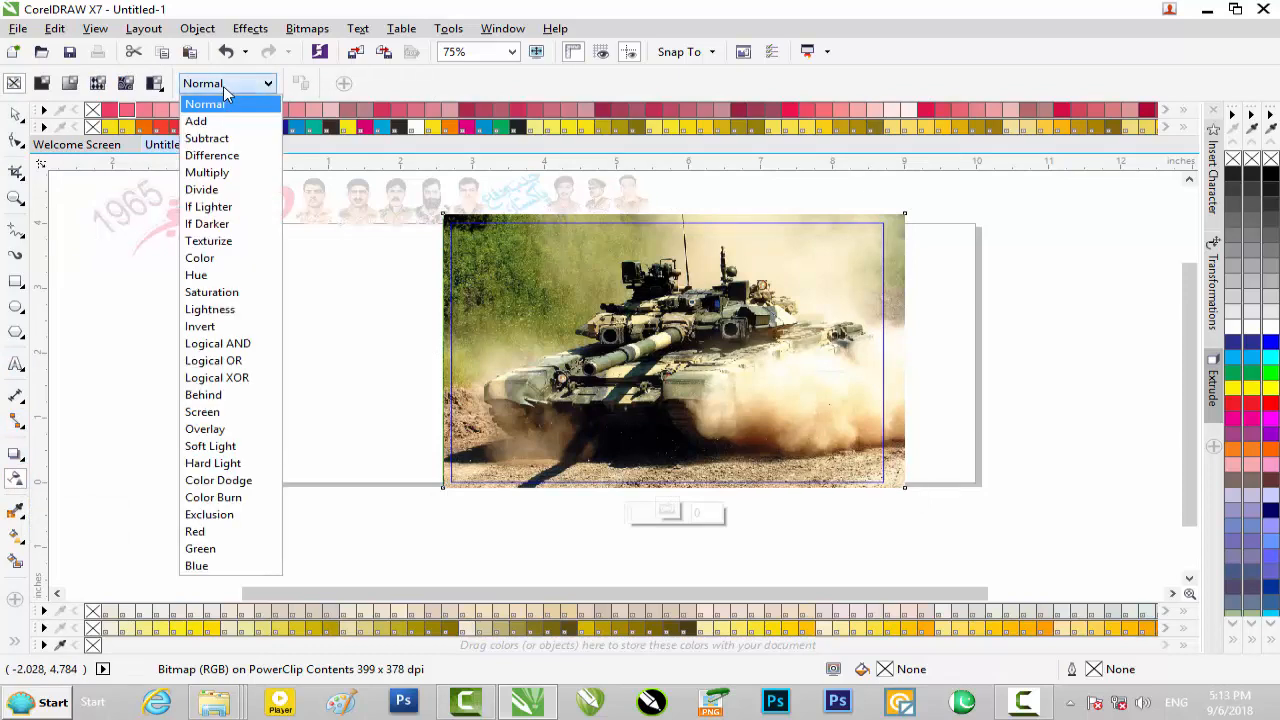
pyautogui.click(218, 172)
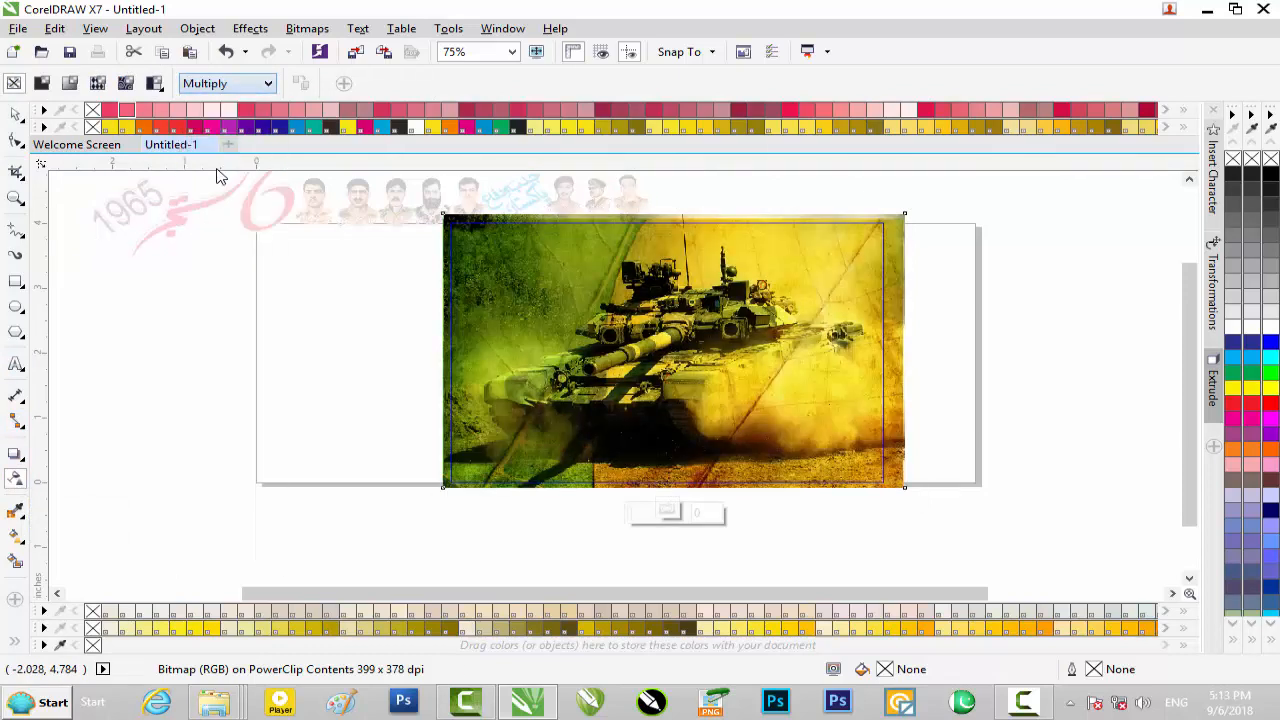
pyautogui.click(667, 512)
pyautogui.click(897, 418)
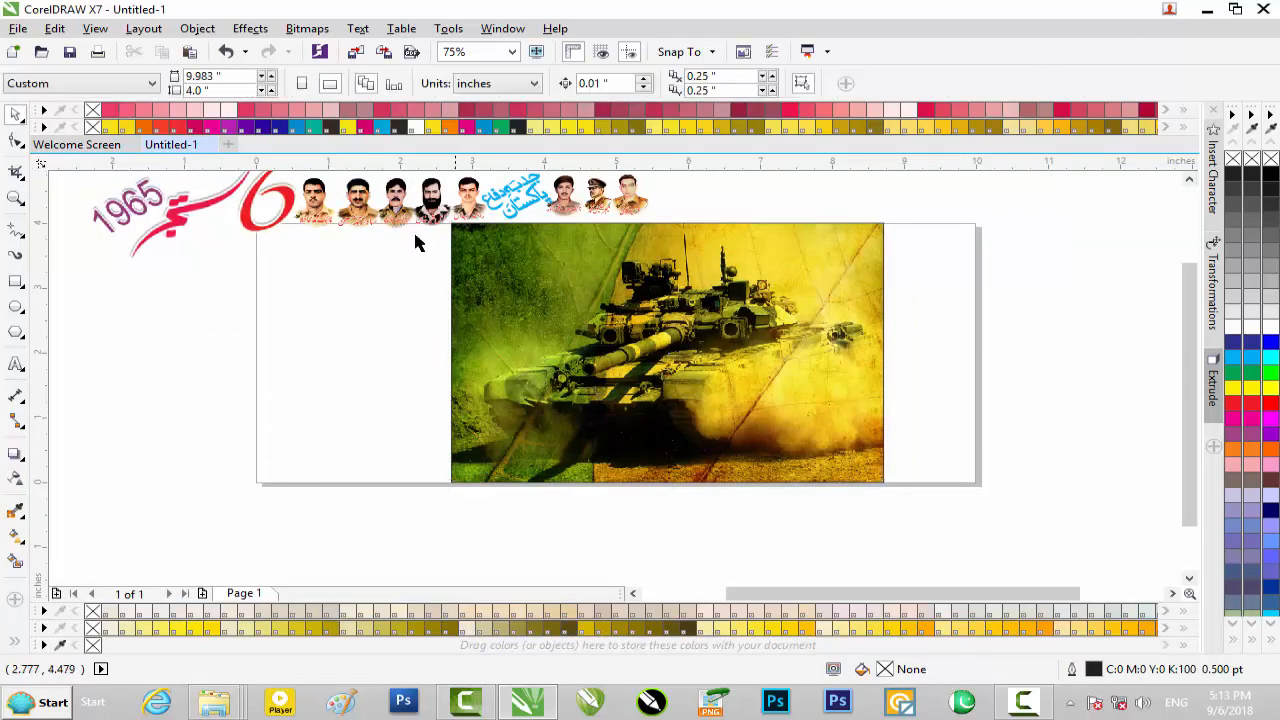
# Shift the 1965 title clear of the portraits and move the row of portraits with the blue slogan onto the banner's upper edge
pyautogui.moveTo(286, 240); pyautogui.dragTo(440, 245)
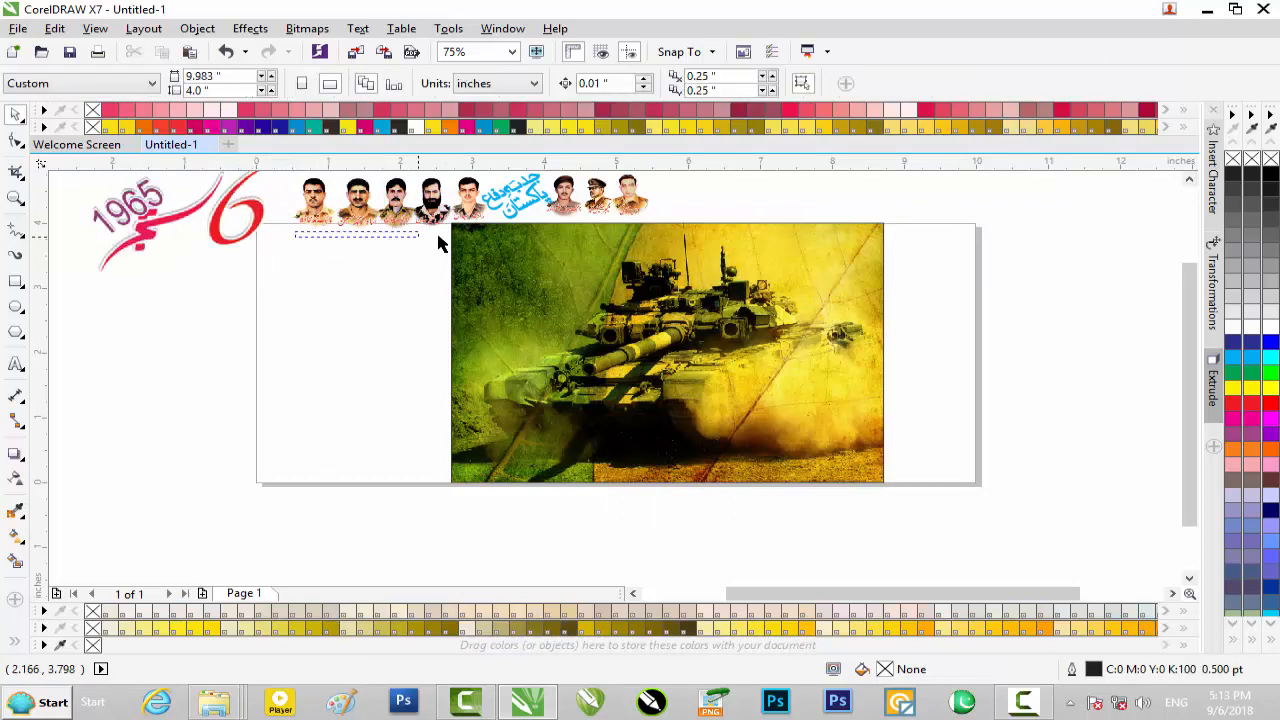
pyautogui.moveTo(487, 180); pyautogui.dragTo(494, 230)
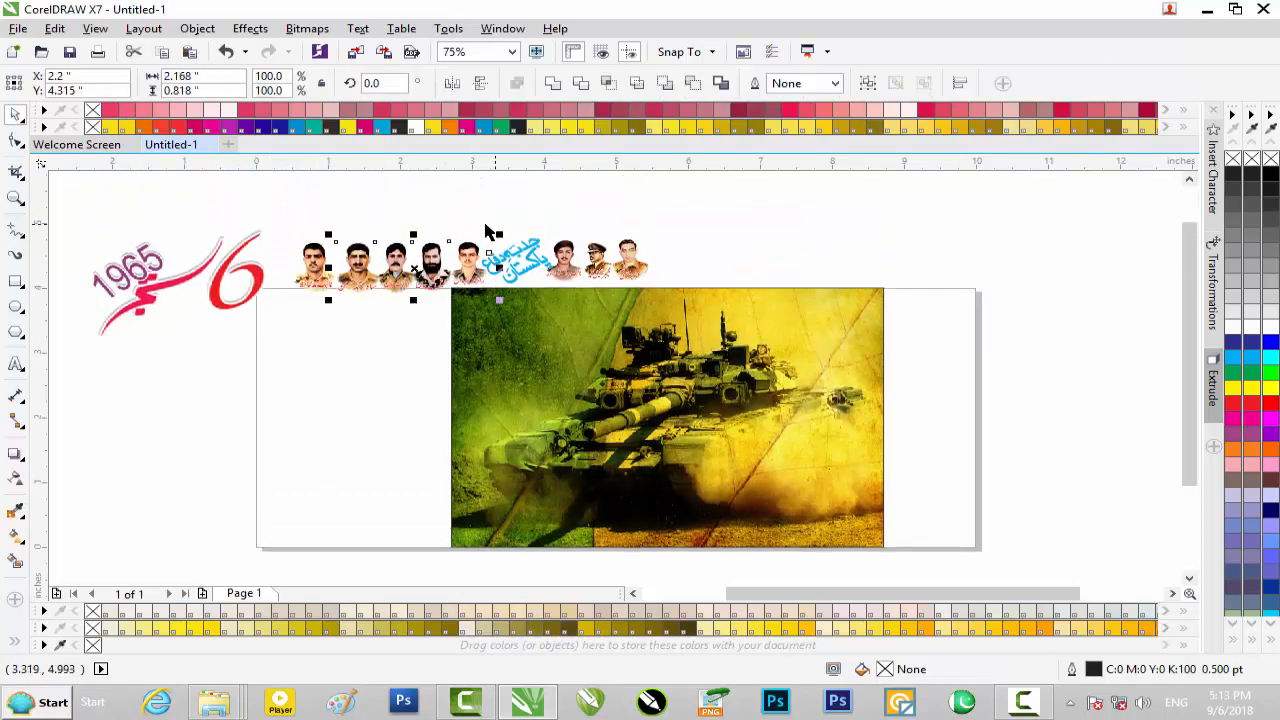
pyautogui.moveTo(279, 207); pyautogui.dragTo(520, 322)
pyautogui.moveTo(686, 316); pyautogui.dragTo(686, 316)
pyautogui.moveTo(568, 263); pyautogui.dragTo(740, 313)
# Move the three portraits on the slogan's right-hand side into the banner's upper-right corner
pyautogui.scroll(2, 740, 315)
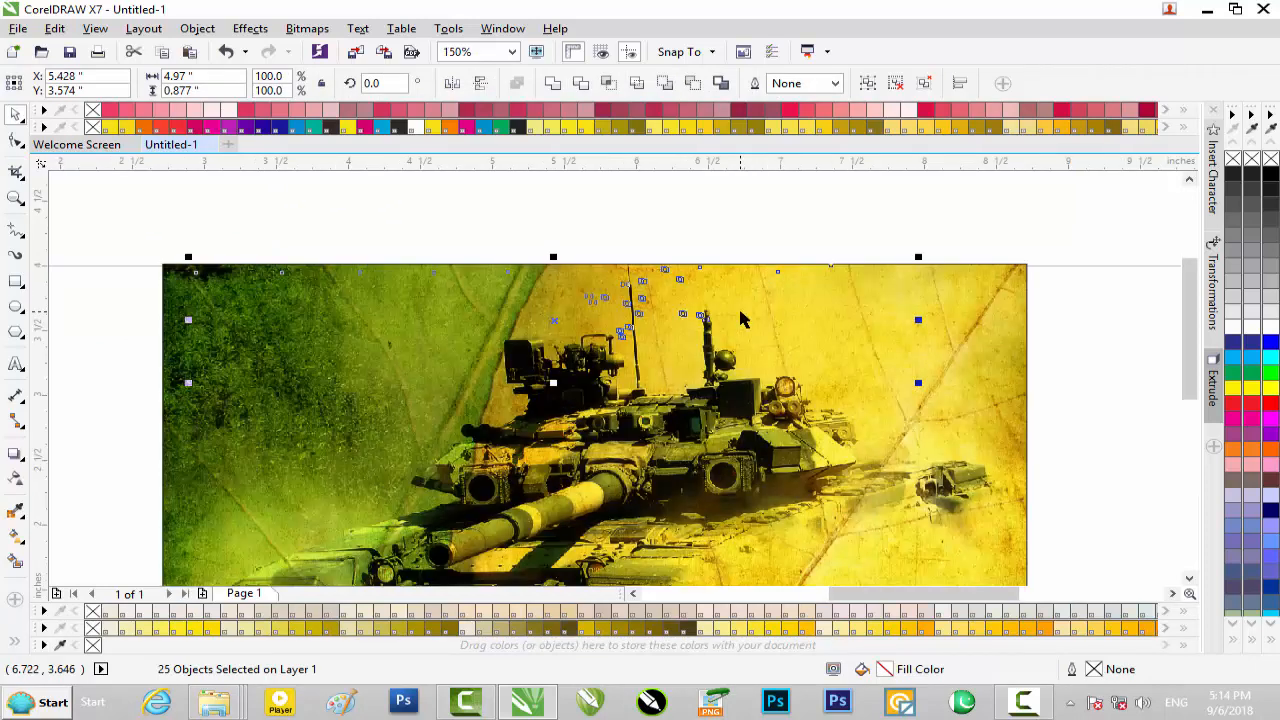
pyautogui.scroll(2, 740, 318)
pyautogui.scroll(-2, 740, 314)
pyautogui.click(712, 242)
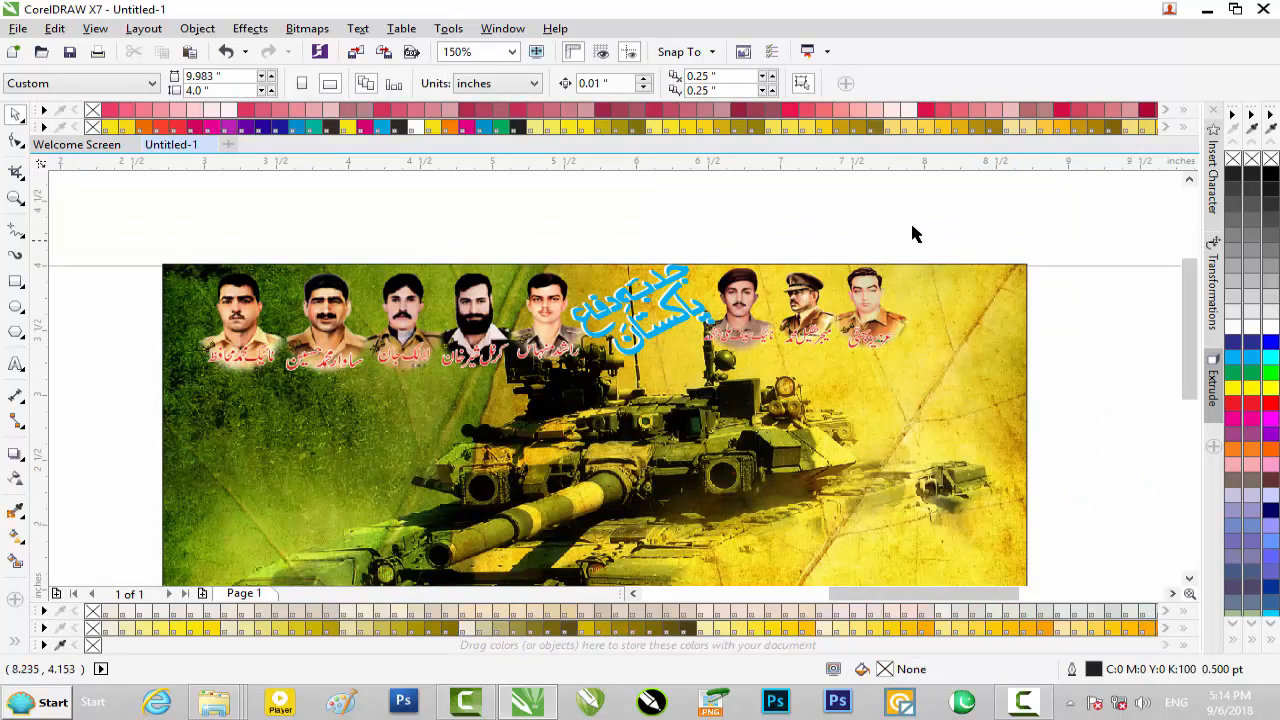
pyautogui.moveTo(950, 232); pyautogui.dragTo(712, 378)
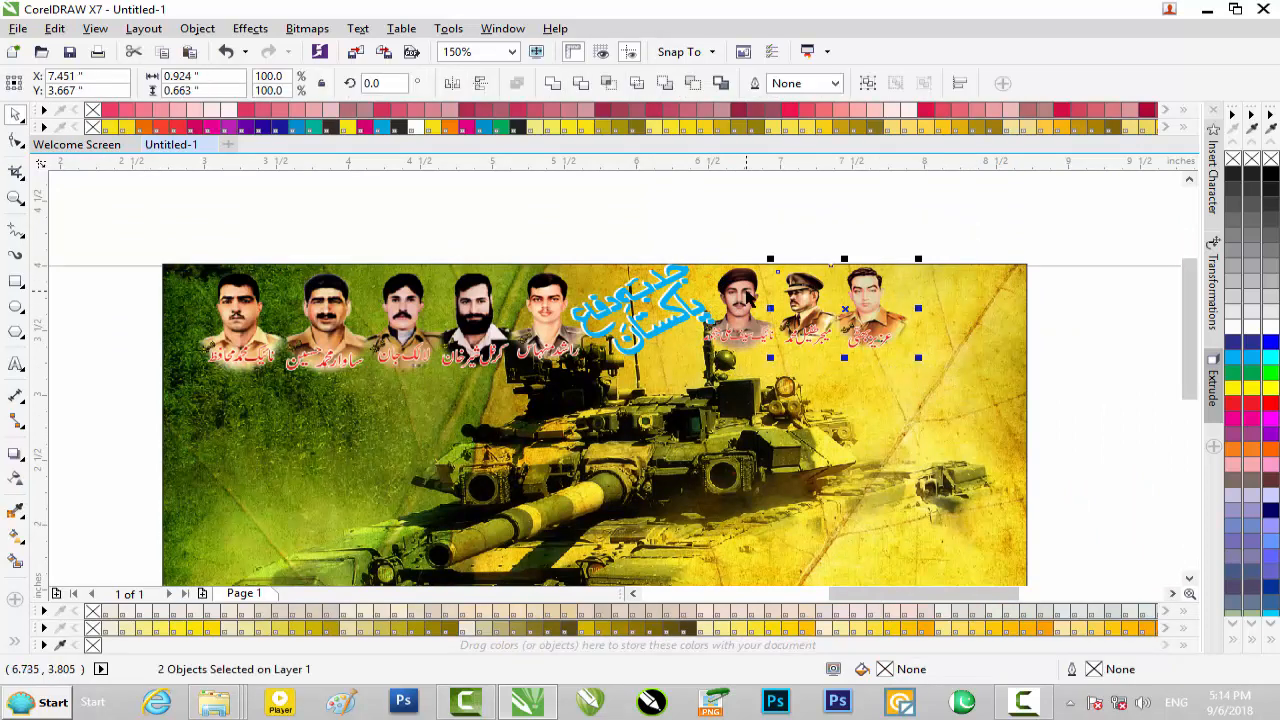
pyautogui.moveTo(843, 350); pyautogui.dragTo(845, 295)
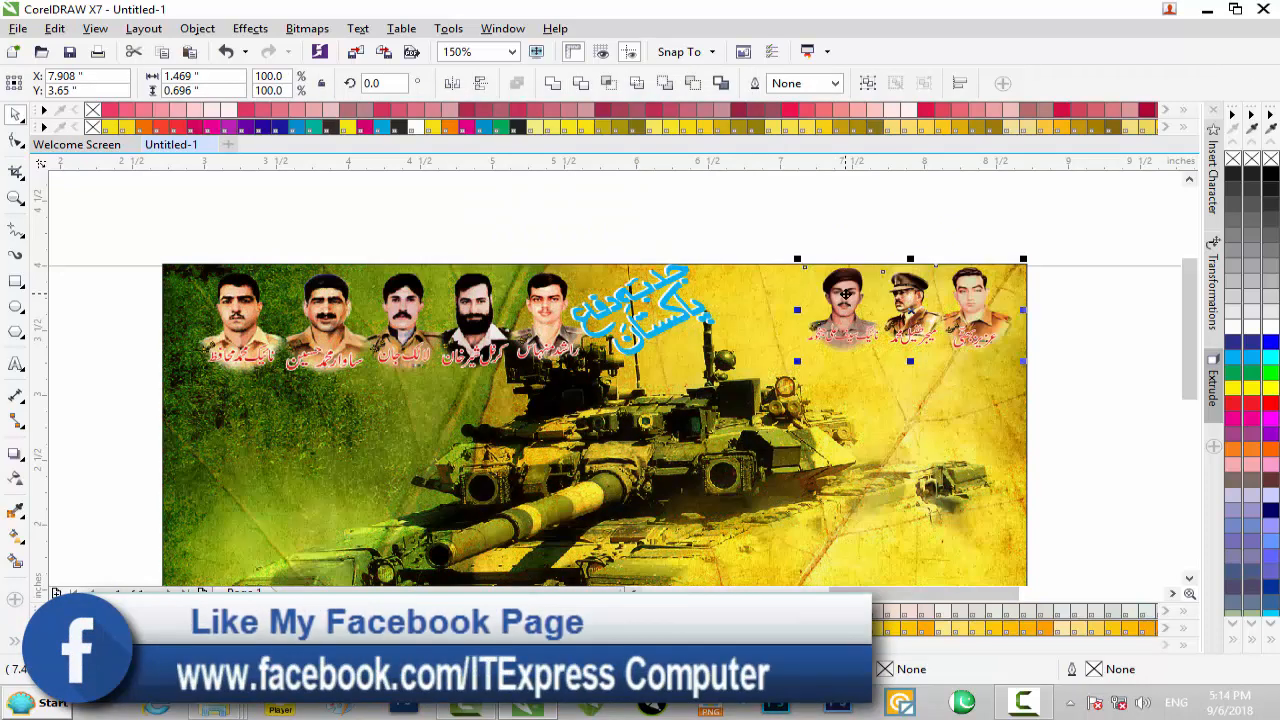
# Move the blue slogan beside the three right-hand portraits and nudge it into position just below the banner's upper edge
pyautogui.moveTo(757, 249); pyautogui.dragTo(566, 368)
pyautogui.moveTo(652, 290); pyautogui.dragTo(774, 292)
pyautogui.moveTo(840, 259); pyautogui.dragTo(810, 281)
pyautogui.scroll(1, 798, 278)
pyautogui.press('Up')
pyautogui.press('Up')
pyautogui.press('Up')
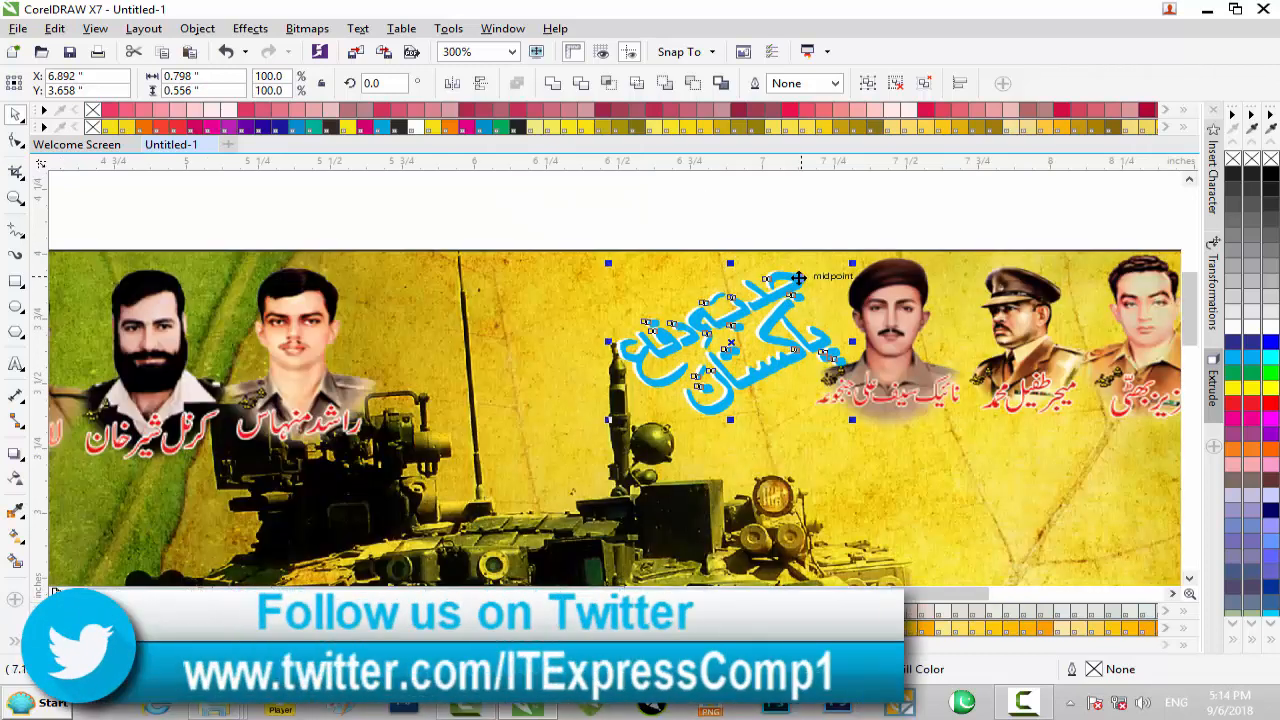
pyautogui.press('Left')
pyautogui.click(640, 219)
pyautogui.scroll(-1, 520, 262)
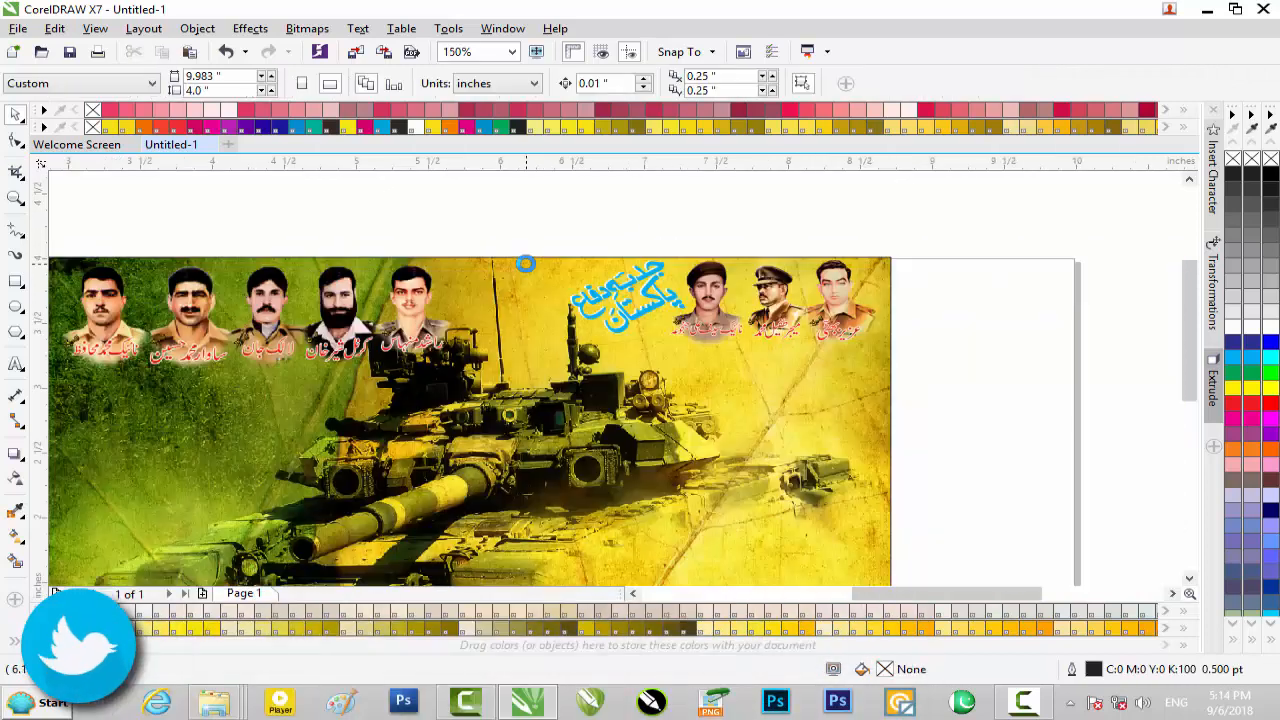
# Shift the group of five portraits left and up into the banner's upper-left corner
pyautogui.scroll(-1, 85, 240)
pyautogui.moveTo(62, 216); pyautogui.dragTo(285, 308)
pyautogui.scroll(1, 157, 263)
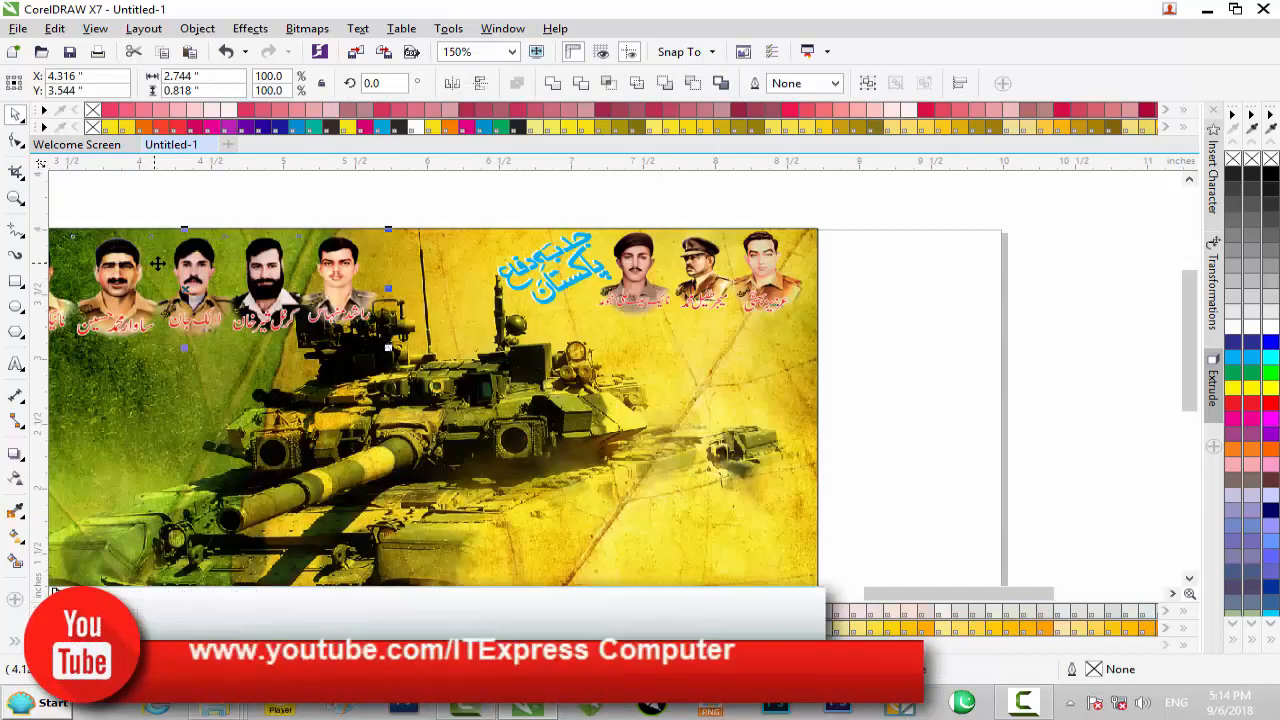
pyautogui.press('Left')
pyautogui.press('Left')
pyautogui.press('Left')
pyautogui.press('Left')
pyautogui.press('Left')
pyautogui.press('Left')
pyautogui.press('Left')
pyautogui.press('Left')
pyautogui.press('Left')
pyautogui.press('Left')
pyautogui.press('Left')
pyautogui.press('Left')
pyautogui.press('Left')
pyautogui.press('Left')
pyautogui.press('Left')
pyautogui.press('Left')
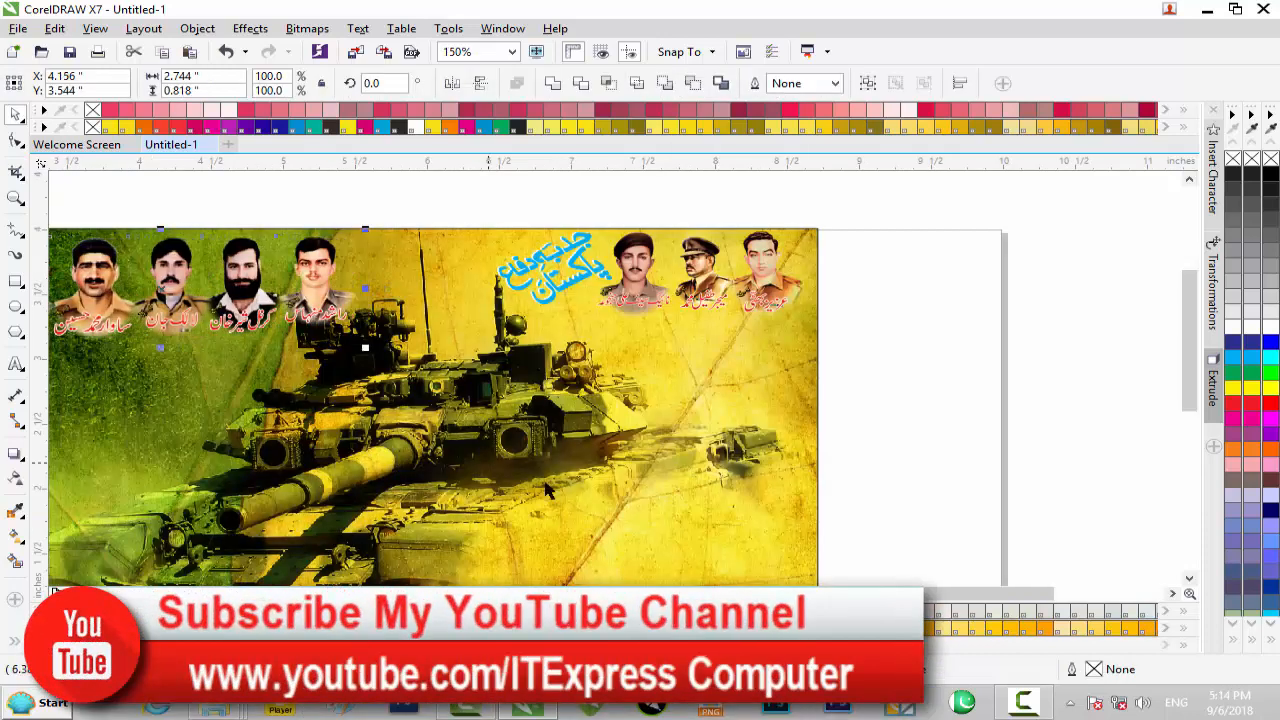
pyautogui.moveTo(900, 594); pyautogui.dragTo(847, 594)
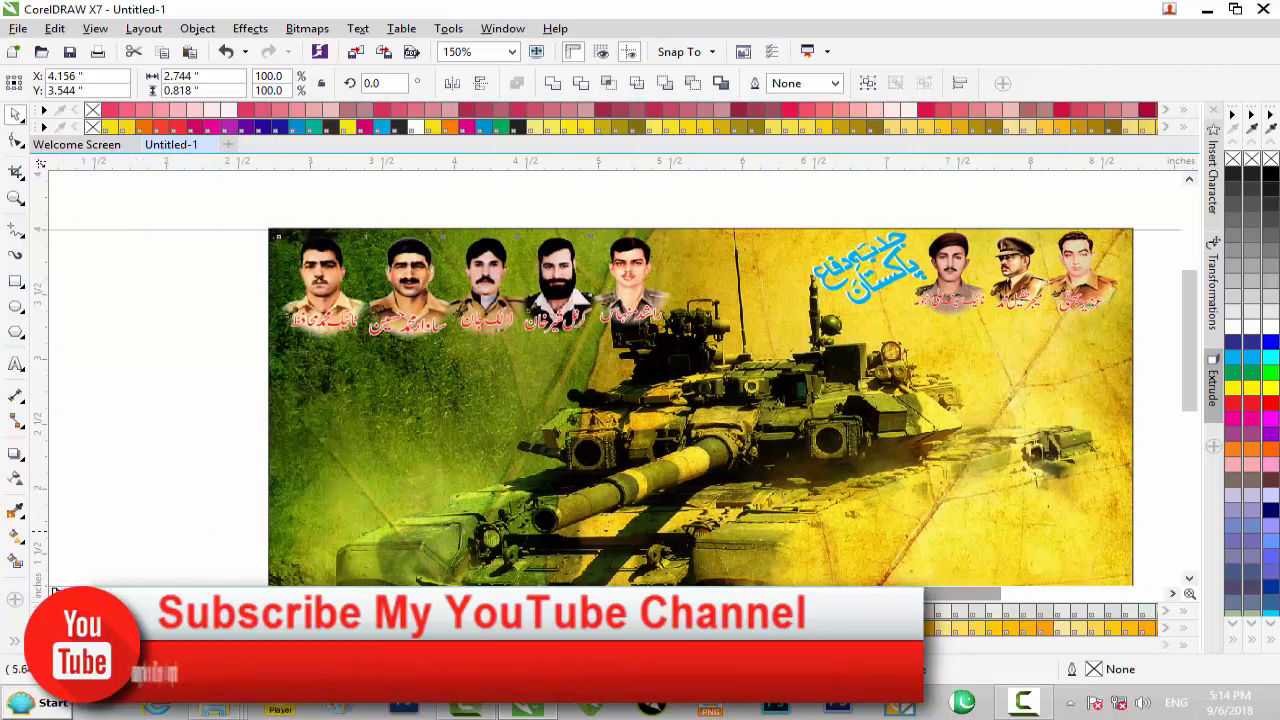
pyautogui.press('Left')
pyautogui.press('Left')
pyautogui.press('Left')
pyautogui.press('Left')
pyautogui.press('Left')
pyautogui.press('Left')
pyautogui.press('Up')
pyautogui.press('Up')
pyautogui.press('Up')
pyautogui.press('Up')
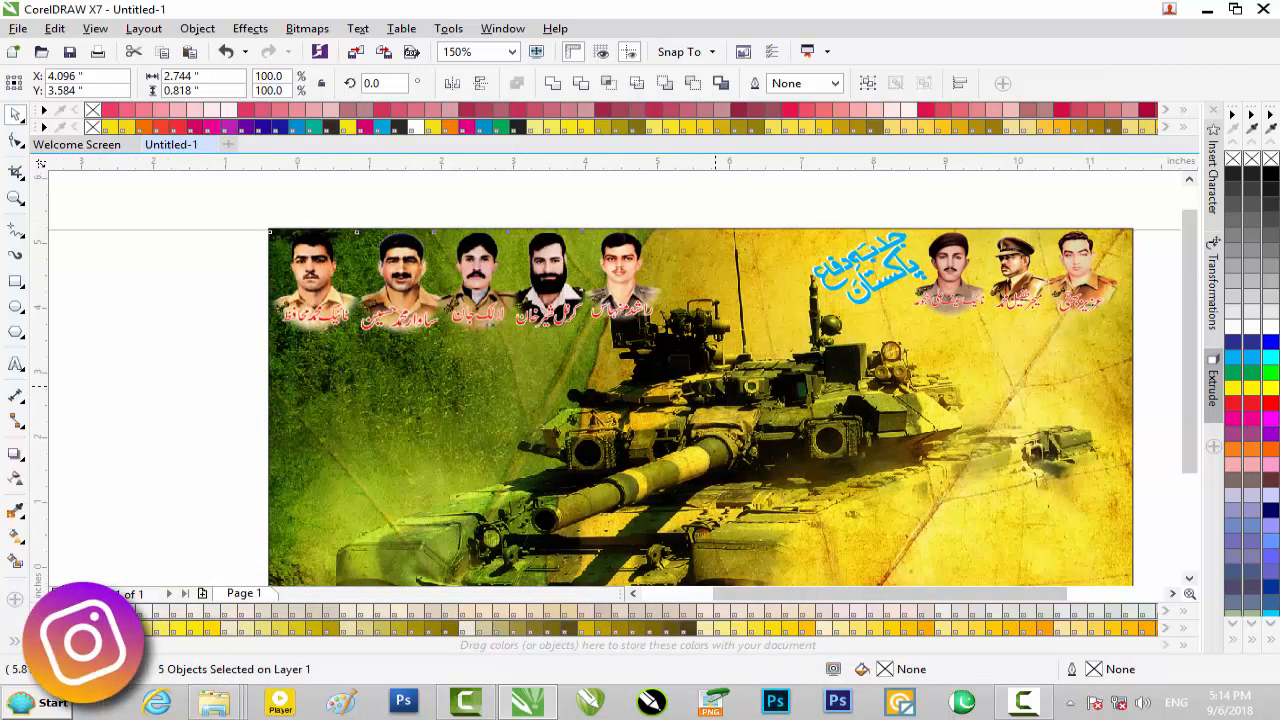
pyautogui.scroll(-2, 716, 388)
pyautogui.click(549, 248)
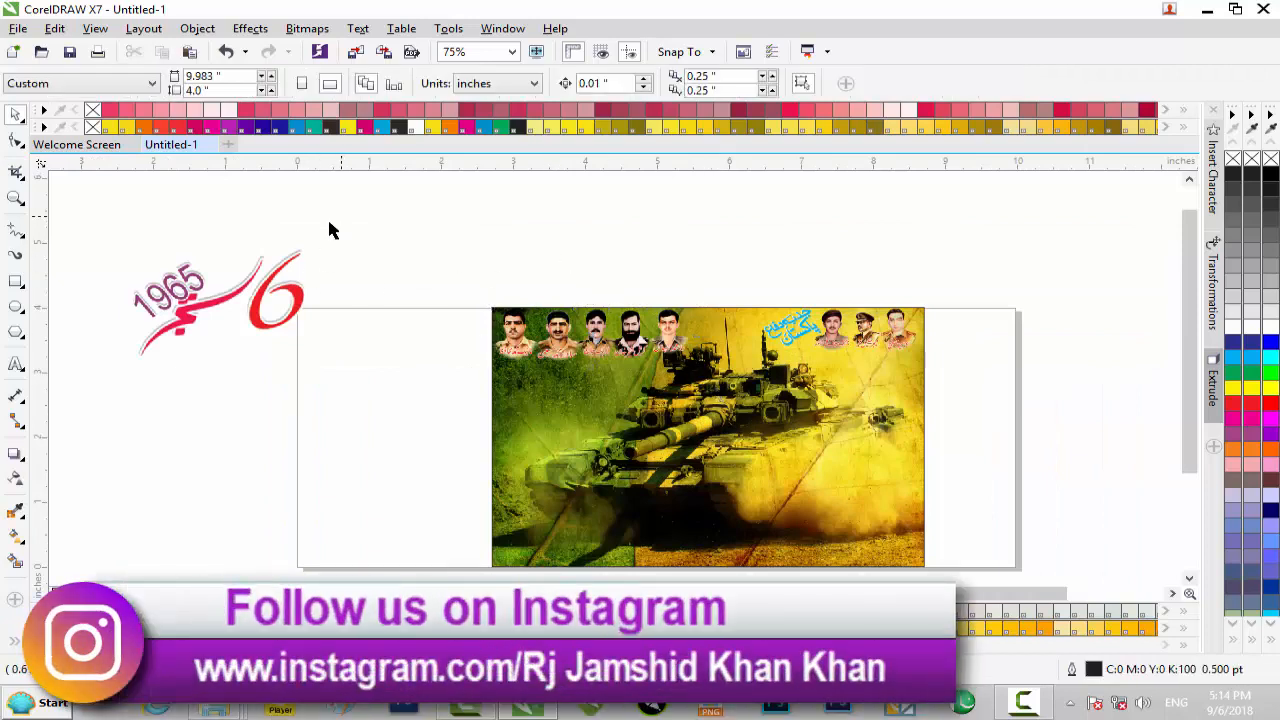
# Place the 6 September 1965 title over the lower middle of the tank photo
pyautogui.moveTo(97, 403); pyautogui.dragTo(97, 403)
pyautogui.moveTo(184, 287); pyautogui.dragTo(676, 497)
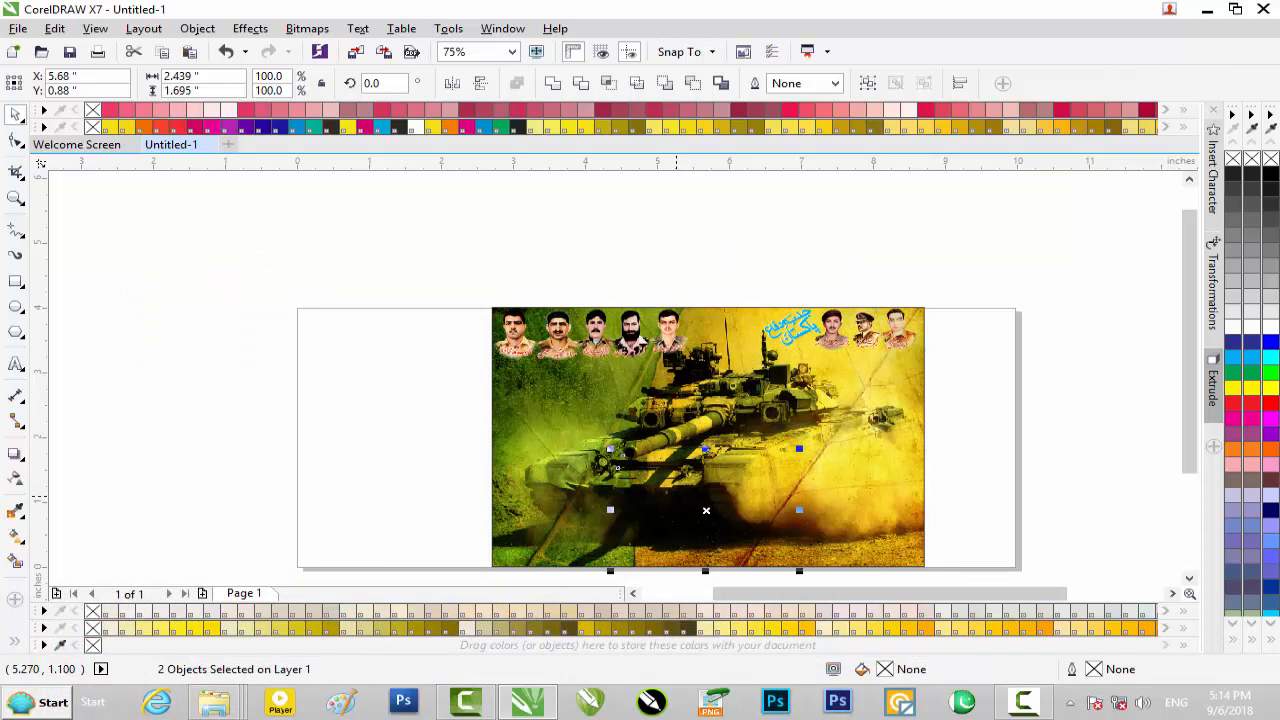
pyautogui.moveTo(708, 508); pyautogui.dragTo(709, 486)
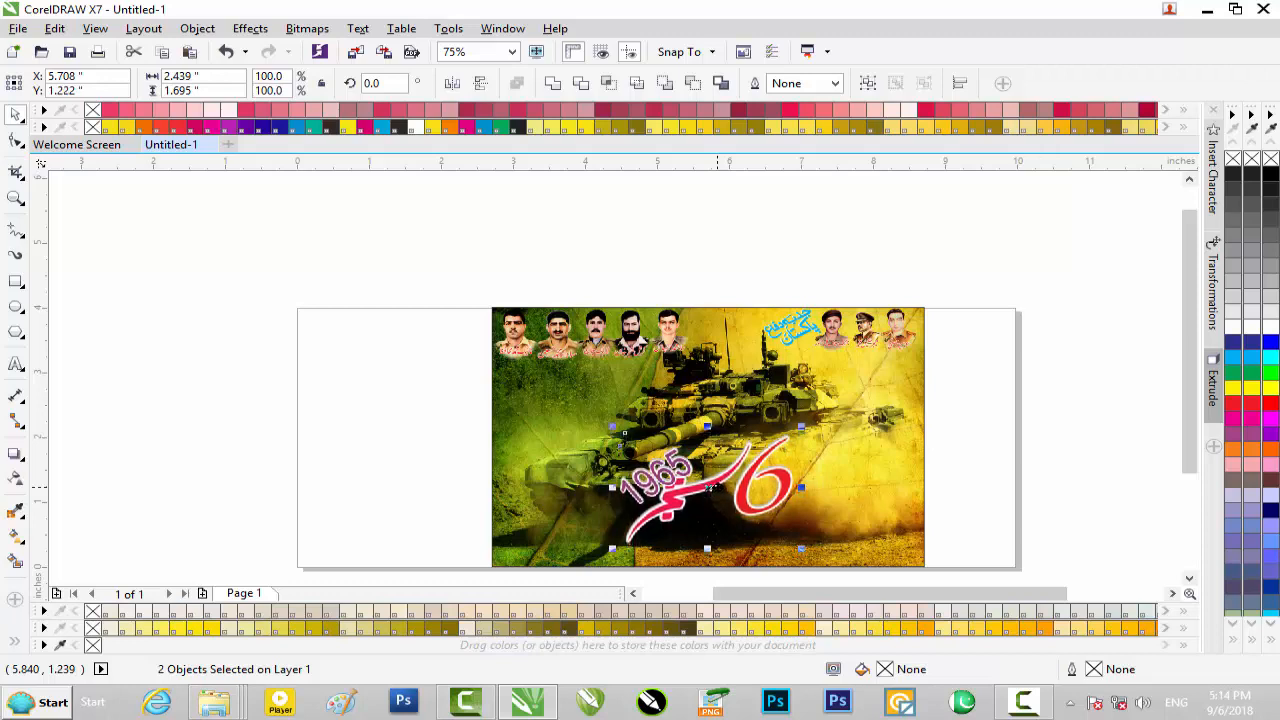
pyautogui.click(1078, 406)
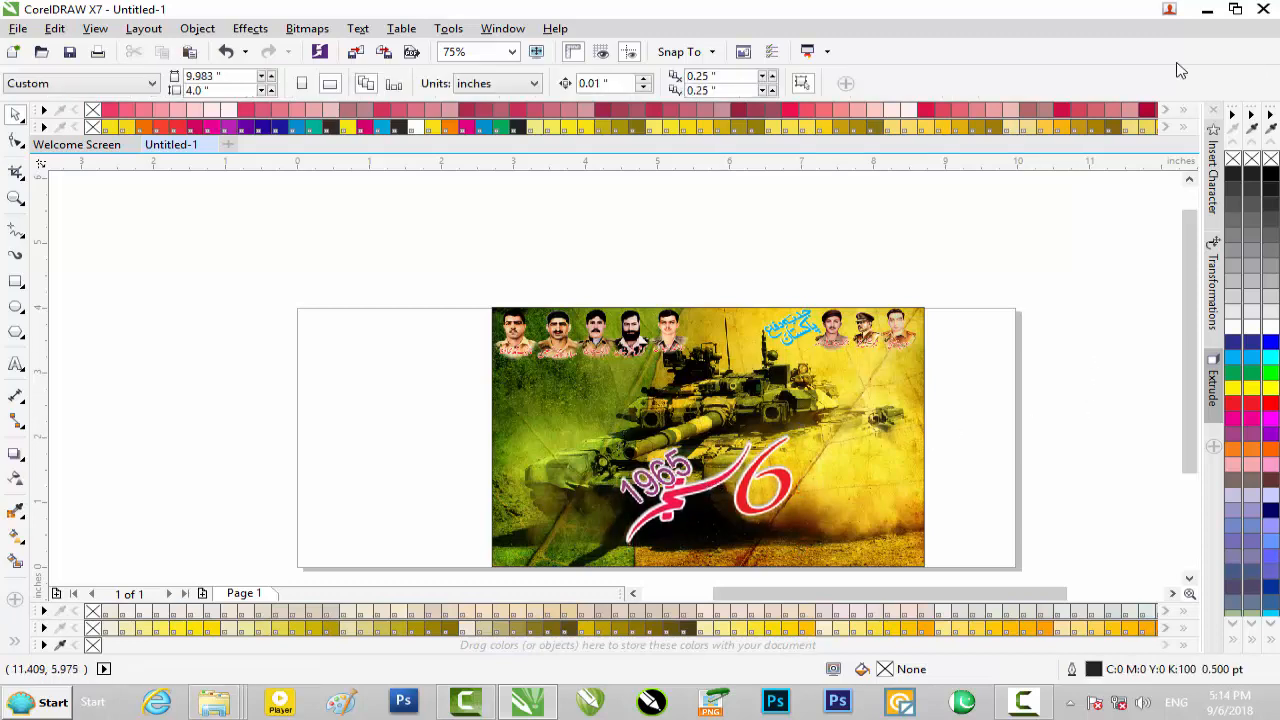
# Import the soldier PSD from New folder and scale it down to about 2.09 by 2.97 inches
pyautogui.click(1203, 12)
pyautogui.moveTo(210, 140); pyautogui.dragTo(331, 433)
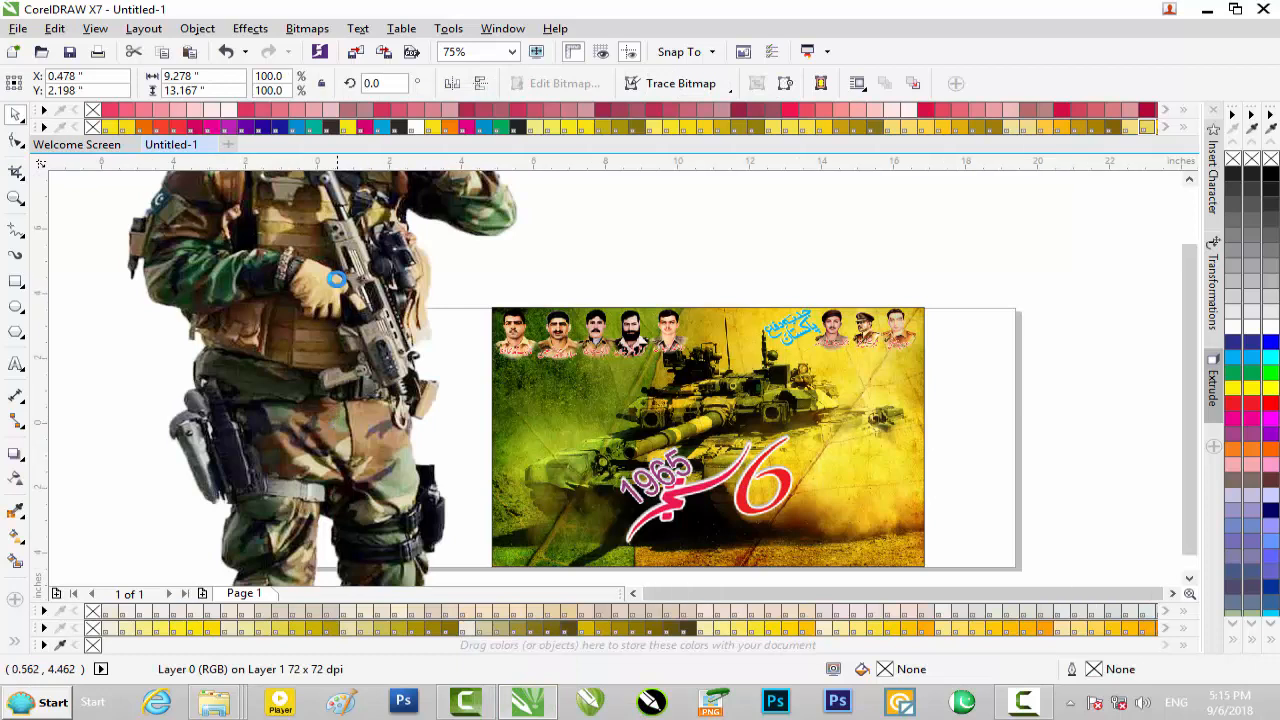
pyautogui.scroll(-2, 338, 285)
pyautogui.moveTo(420, 205); pyautogui.dragTo(331, 309)
pyautogui.scroll(2, 320, 305)
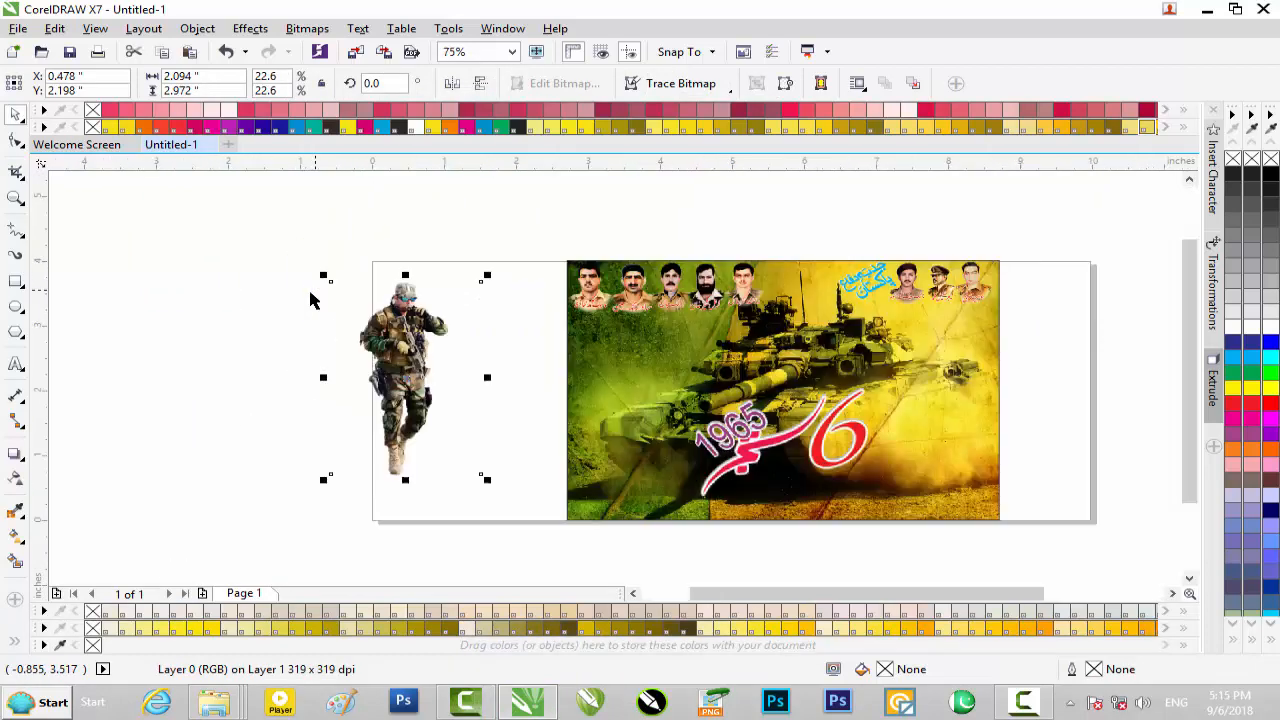
pyautogui.scroll(1, 310, 300)
# Position the soldier at the banner's lower-left side, under the five portraits
pyautogui.moveTo(507, 372); pyautogui.dragTo(1003, 410)
pyautogui.moveTo(900, 600); pyautogui.dragTo(925, 598)
pyautogui.moveTo(1184, 390); pyautogui.dragTo(1189, 448)
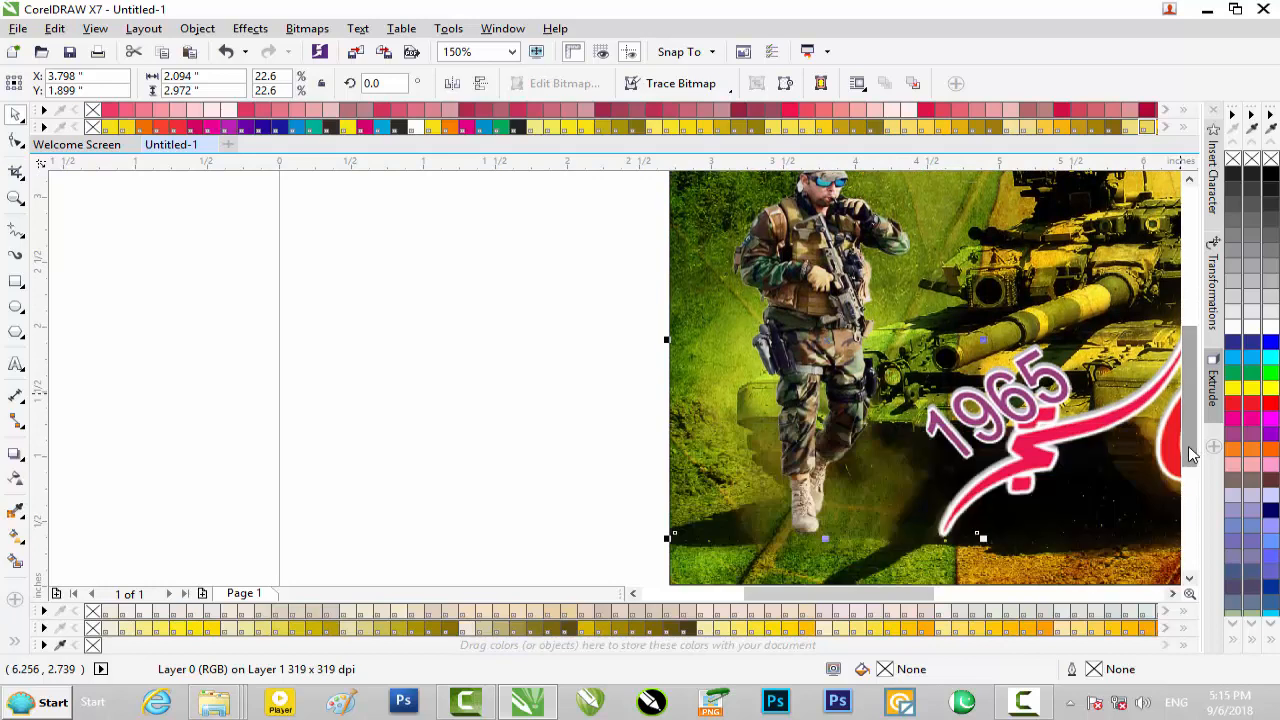
pyautogui.moveTo(817, 294); pyautogui.dragTo(814, 330)
pyautogui.scroll(-2, 1057, 358)
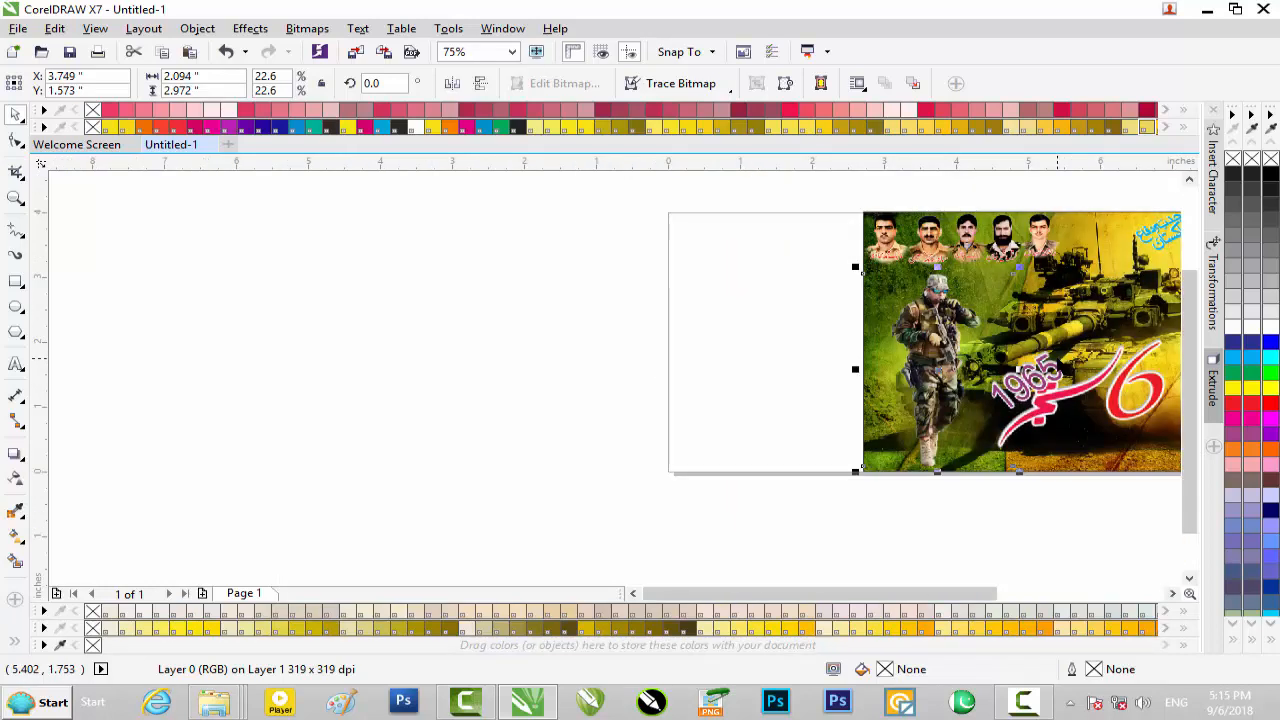
pyautogui.scroll(2, 1057, 358)
pyautogui.moveTo(820, 296); pyautogui.dragTo(805, 297)
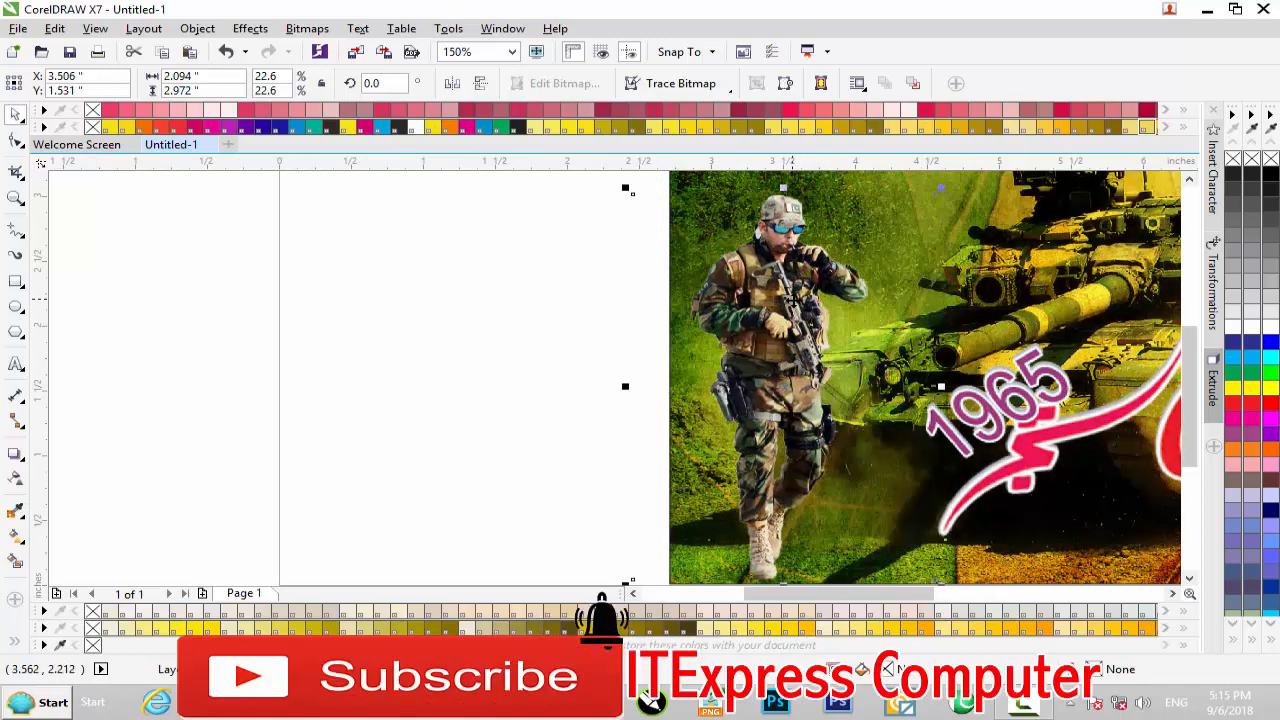
pyautogui.scroll(-2, 805, 297)
pyautogui.scroll(2, 786, 294)
pyautogui.scroll(-2, 792, 300)
pyautogui.click(652, 330)
# Import Shaheen_II_missile_Pakistan.psd, scale it to about 1.47 by 2.61 inches and place it beside the banner's right edge
pyautogui.click(1207, 9)
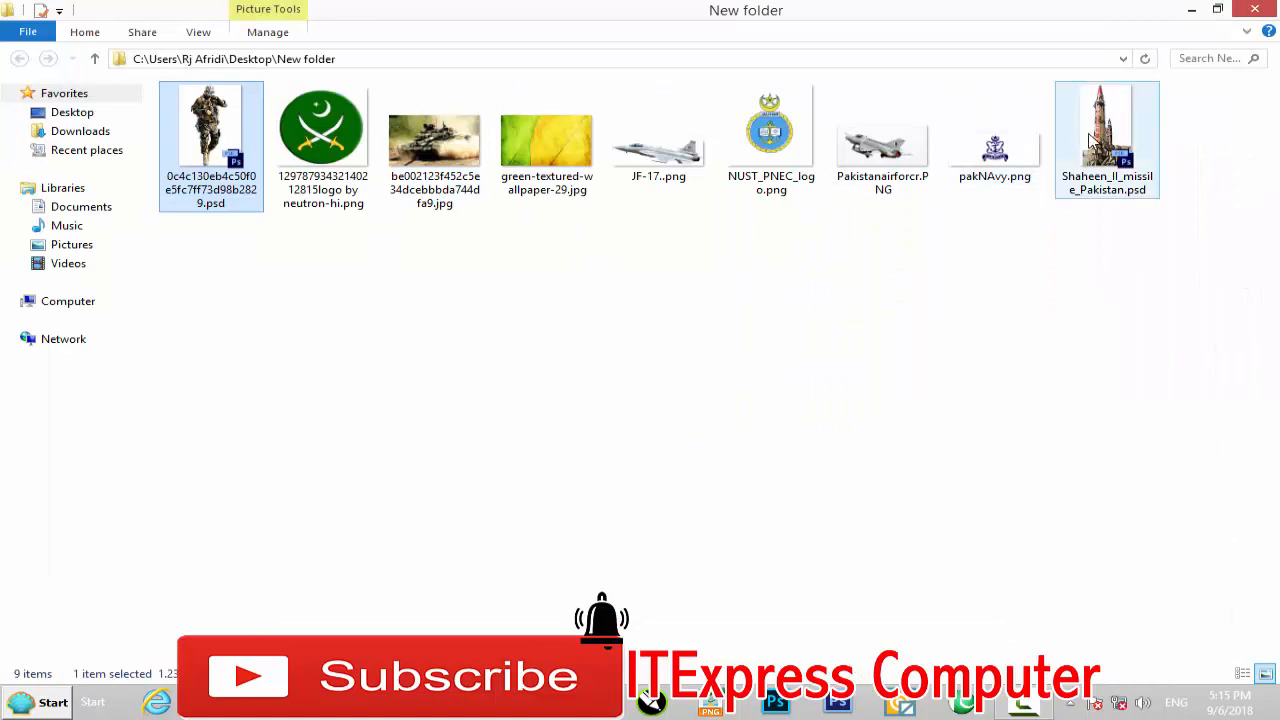
pyautogui.moveTo(1093, 140); pyautogui.dragTo(650, 700)
pyautogui.moveTo(525, 692); pyautogui.dragTo(611, 547)
pyautogui.scroll(-1, 616, 417)
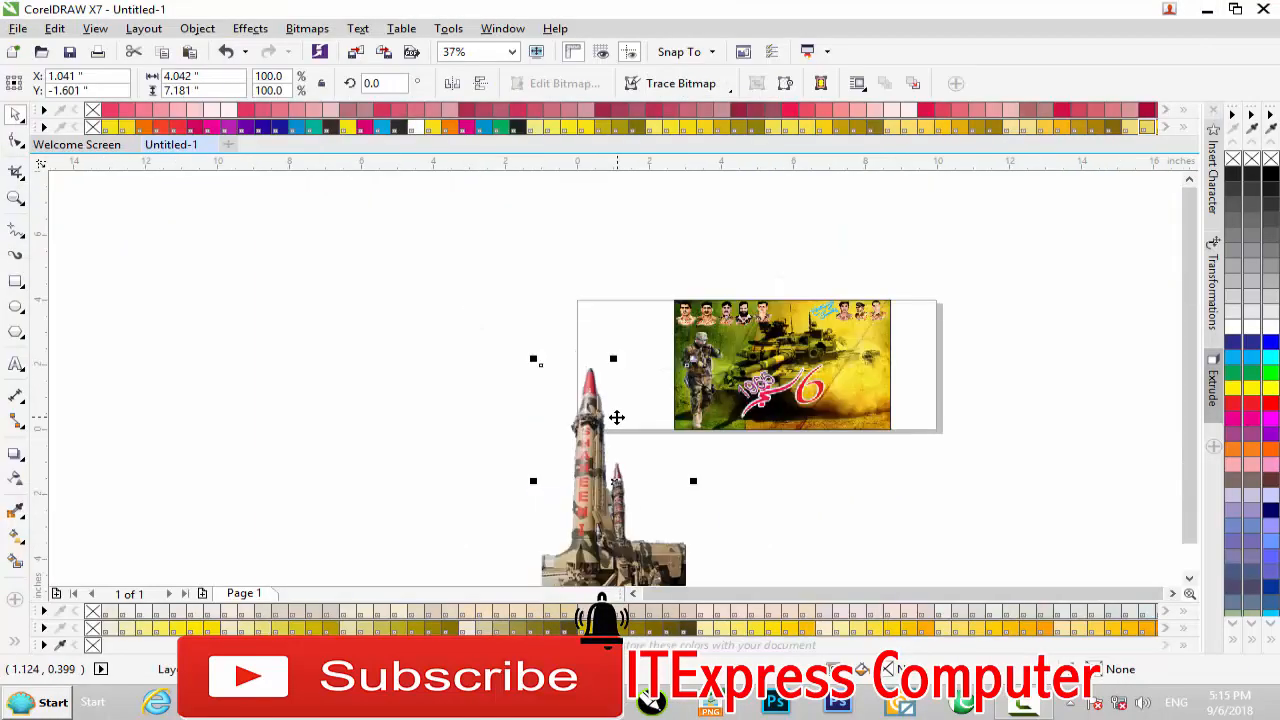
pyautogui.moveTo(590, 458); pyautogui.dragTo(1005, 375)
pyautogui.moveTo(1112, 277); pyautogui.dragTo(893, 352)
# PowerClip the missile image inside the banner's background rectangle and open the PowerClip contents for editing
pyautogui.rightClick(924, 366)
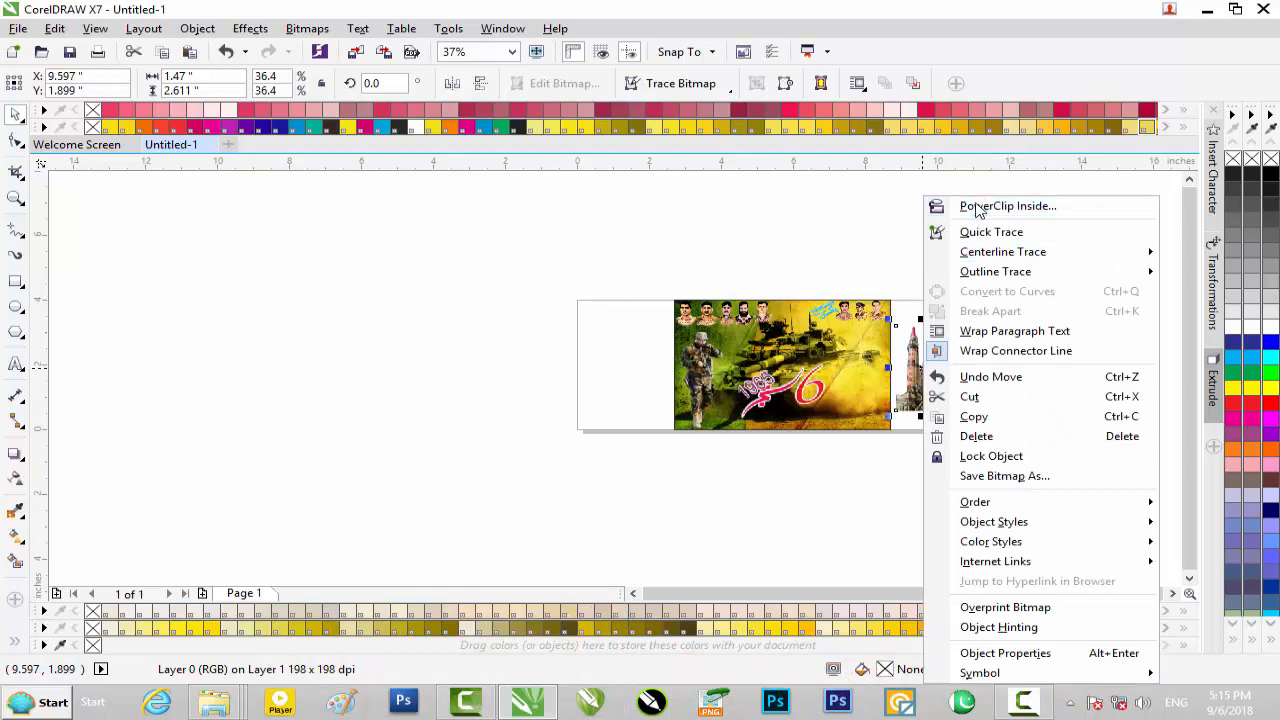
pyautogui.click(977, 207)
pyautogui.click(872, 412)
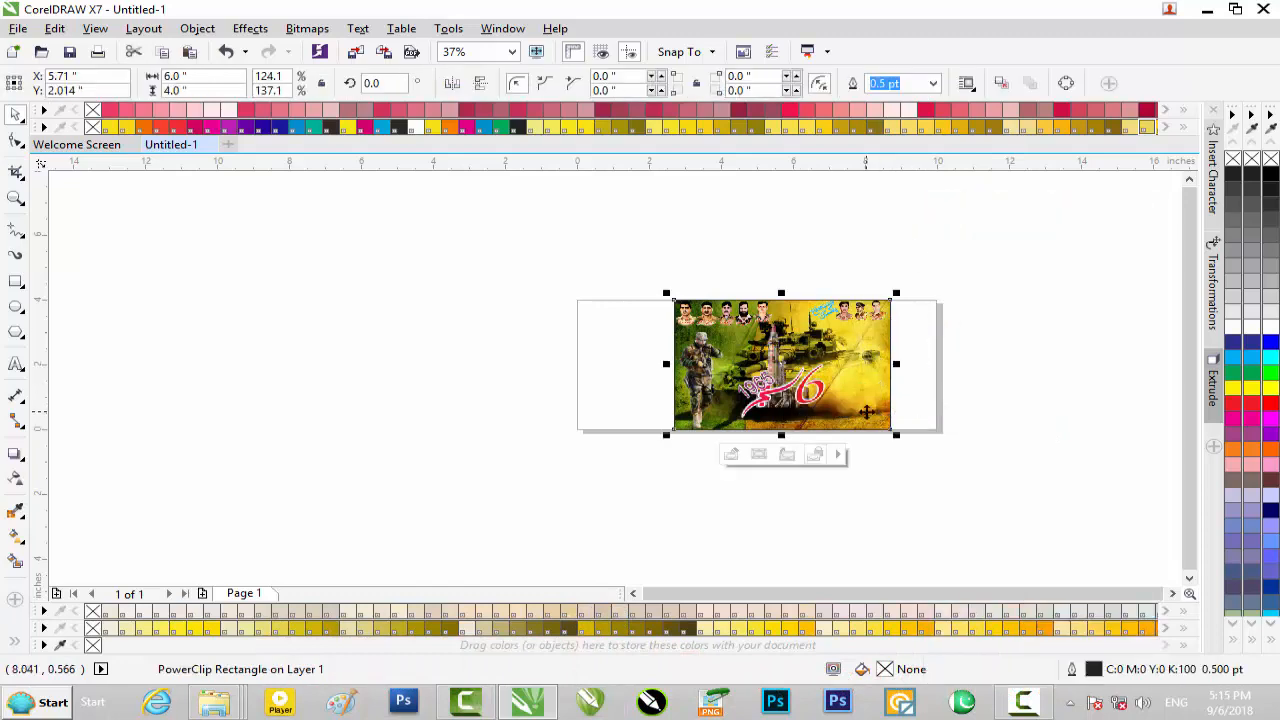
pyautogui.click(734, 452)
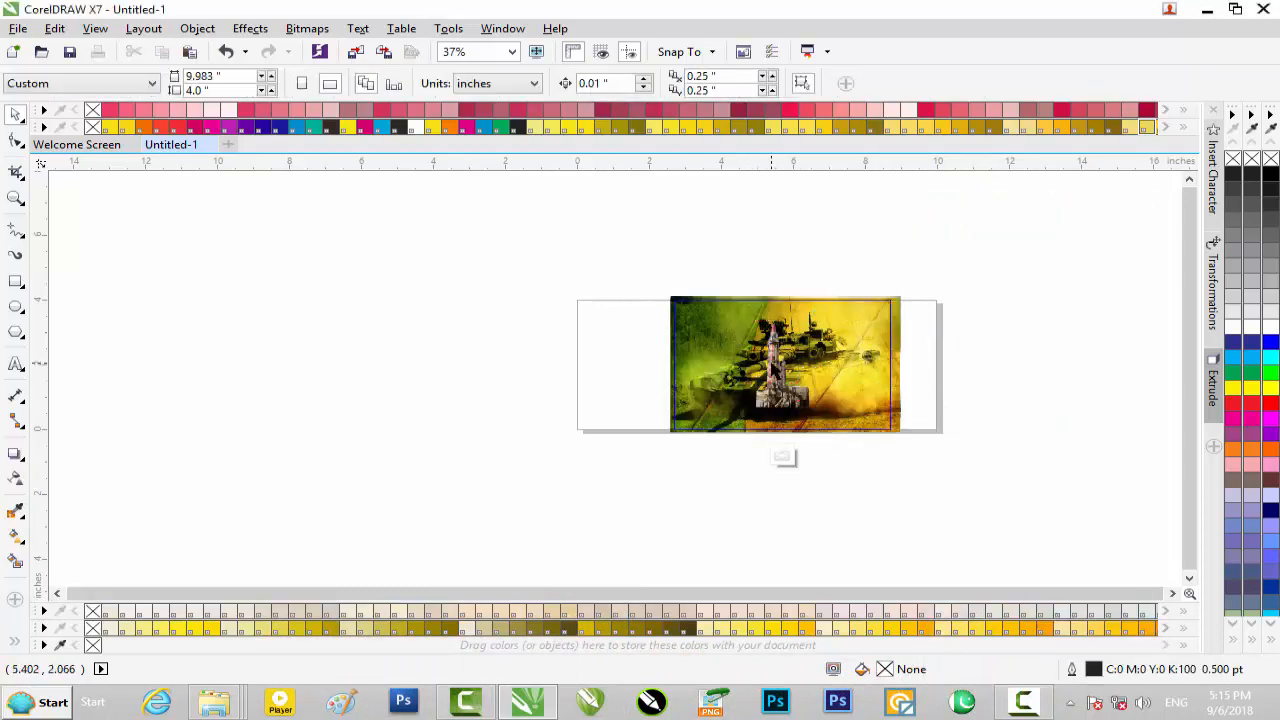
# Move the missile image within the PowerClip contents to the right of the tank and down over the frame's lower edge
pyautogui.scroll(4, 775, 372)
pyautogui.moveTo(798, 383); pyautogui.dragTo(1054, 436)
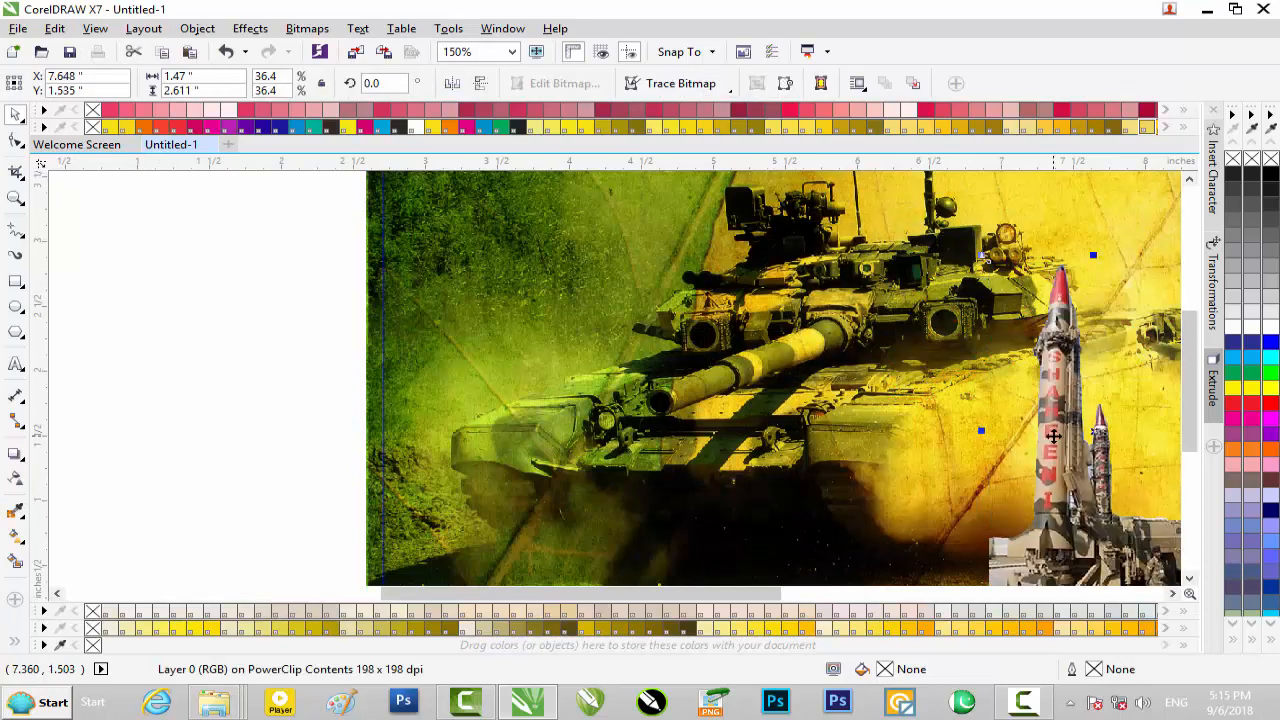
pyautogui.scroll(-1, 1056, 436)
pyautogui.moveTo(1192, 423); pyautogui.dragTo(1192, 453)
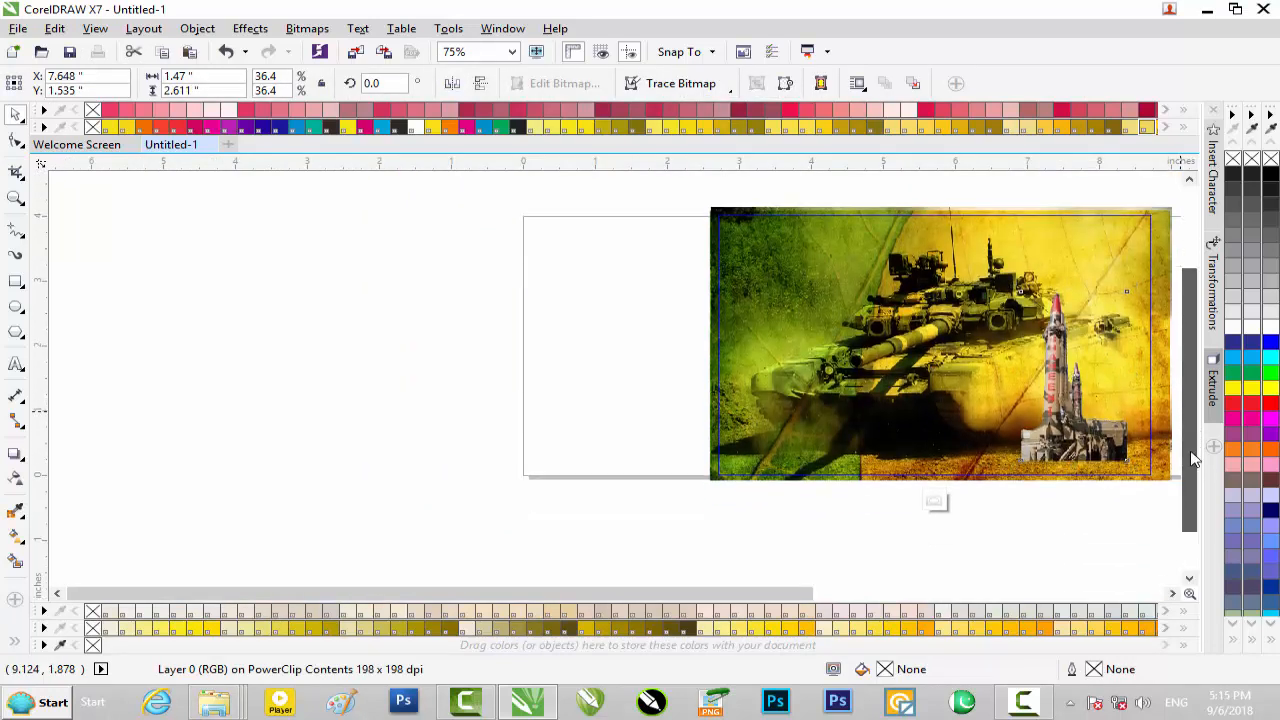
pyautogui.moveTo(828, 595); pyautogui.dragTo(986, 571)
pyautogui.scroll(1, 879, 442)
pyautogui.press('Down')
pyautogui.press('Down')
pyautogui.press('Down')
pyautogui.press('Down')
pyautogui.press('Down')
pyautogui.press('Down')
pyautogui.press('Down')
pyautogui.press('Down')
pyautogui.press('Down')
pyautogui.press('Down')
pyautogui.press('Down')
pyautogui.press('Down')
pyautogui.press('Down')
pyautogui.press('Down')
pyautogui.press('Down')
pyautogui.press('Down')
pyautogui.press('Down')
pyautogui.press('Down')
pyautogui.press('Down')
pyautogui.press('Down')
pyautogui.press('Down')
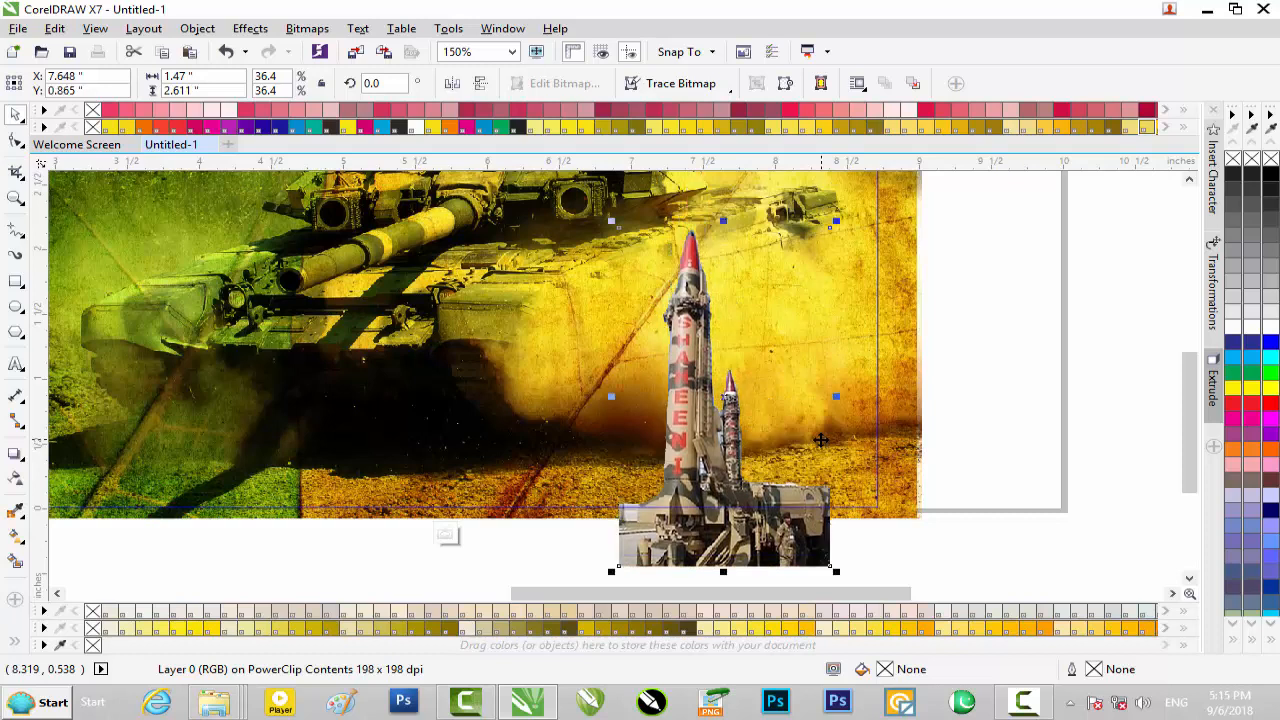
# Shift the missile toward the frame's lower-right corner with its base below the frame, and stretch its height to about 2.77 inches
pyautogui.moveTo(701, 360); pyautogui.dragTo(768, 410)
pyautogui.press('Down')
pyautogui.press('Down')
pyautogui.press('Down')
pyautogui.press('Down')
pyautogui.press('Down')
pyautogui.press('Down')
pyautogui.press('Down')
pyautogui.press('Down')
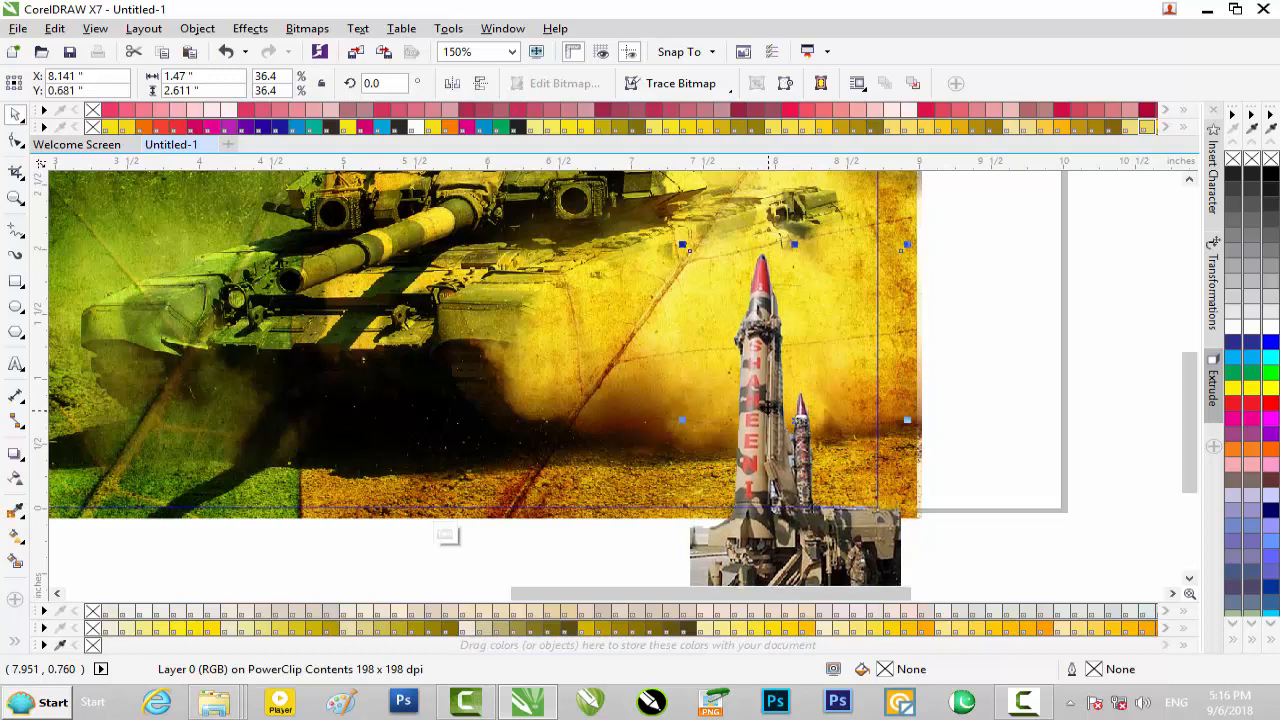
pyautogui.moveTo(795, 247); pyautogui.dragTo(795, 224)
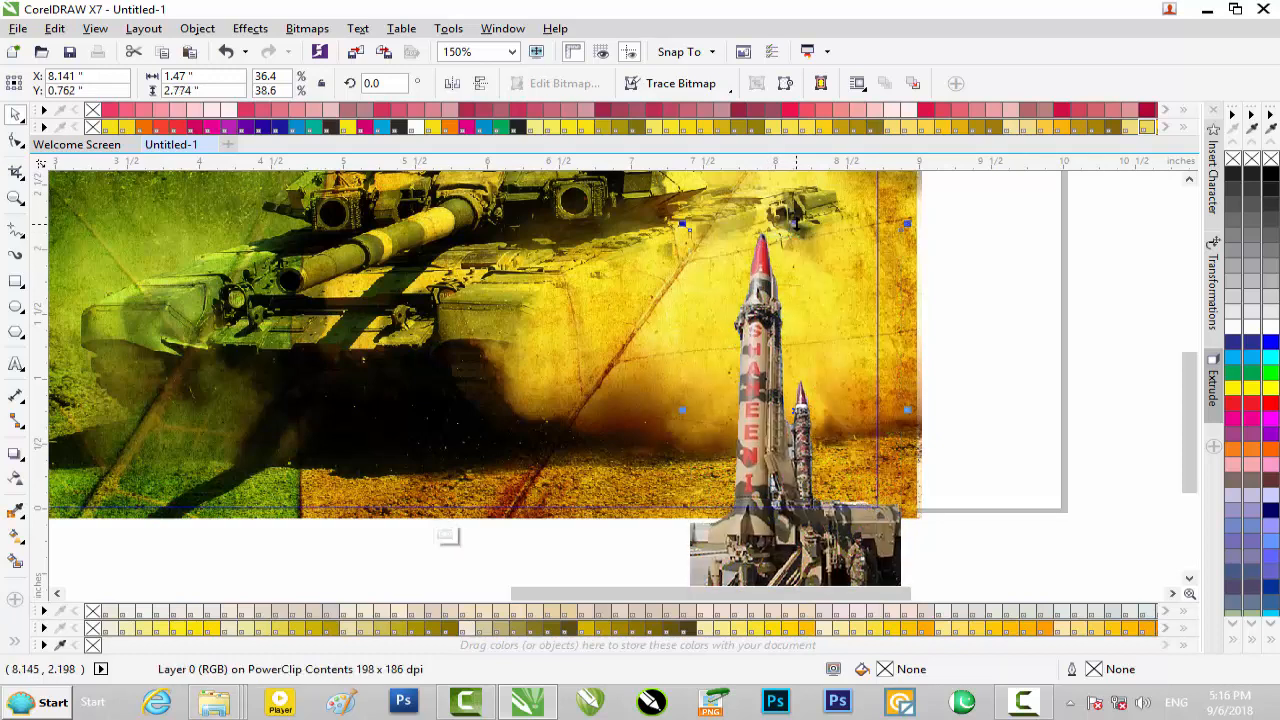
pyautogui.scroll(-2, 797, 228)
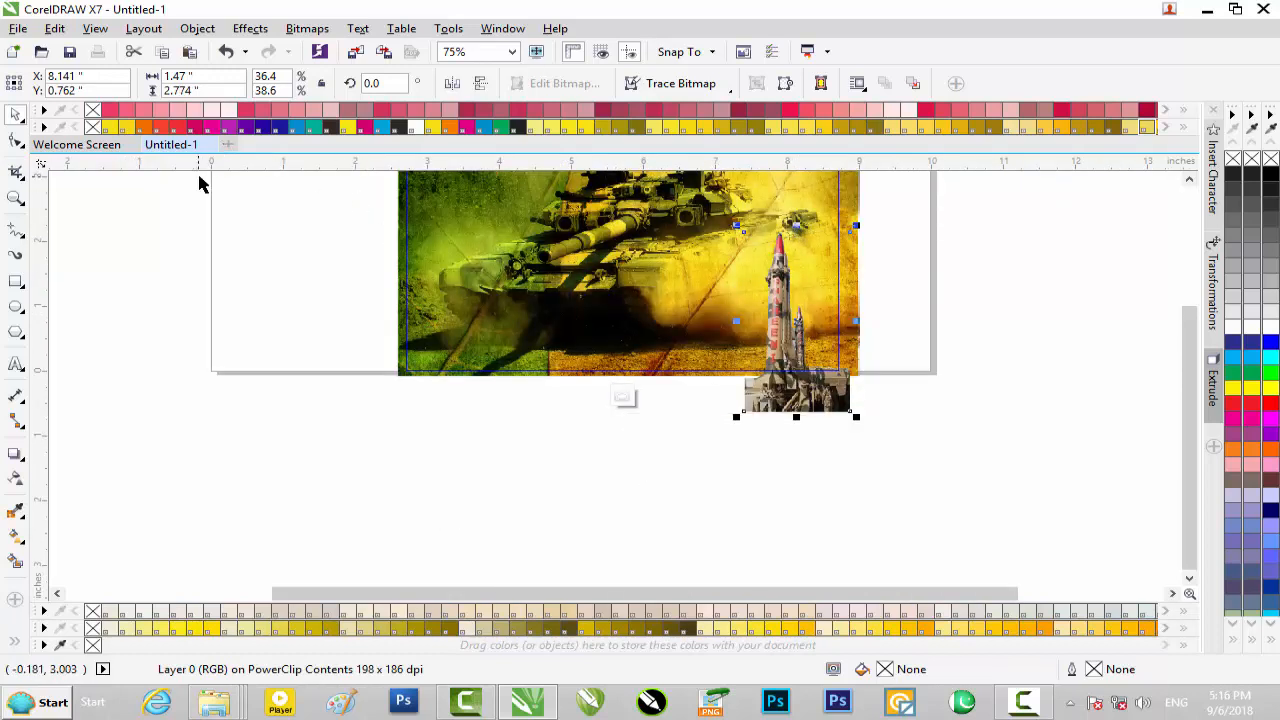
# Apply the Subtract merge mode to the missile image and finish editing the PowerClip contents
pyautogui.click(15, 482)
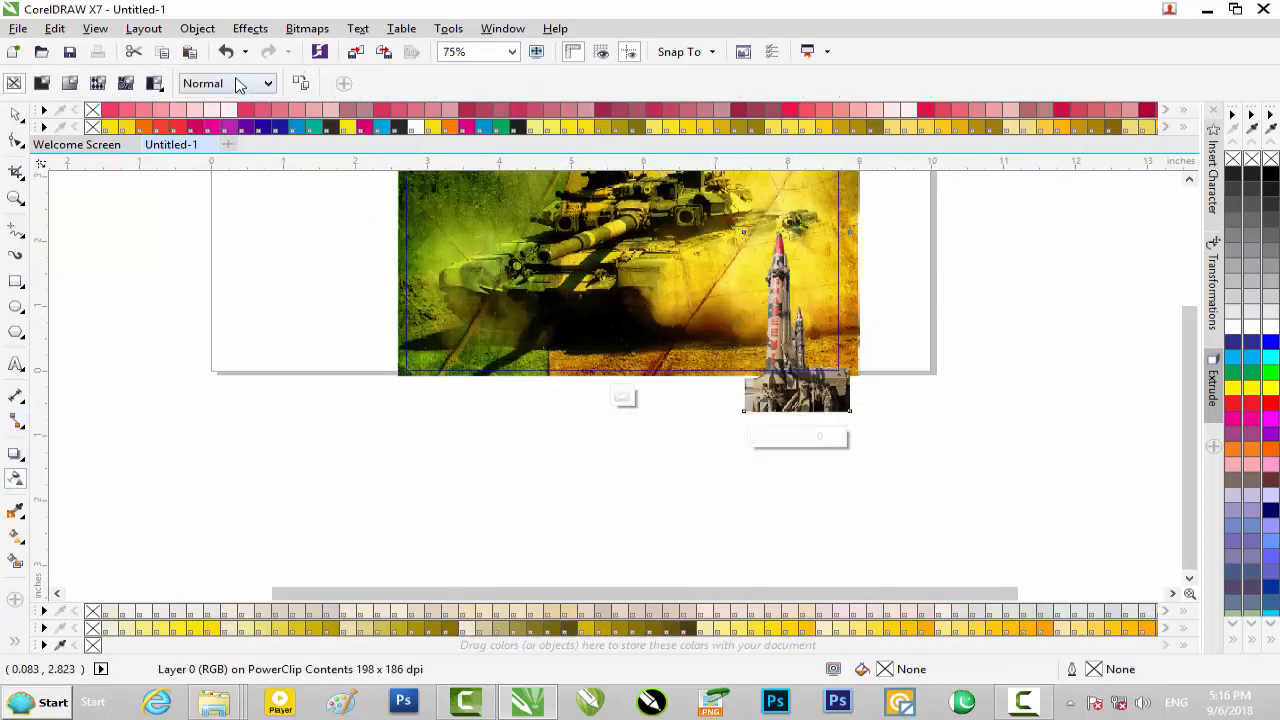
pyautogui.click(240, 86)
pyautogui.click(226, 140)
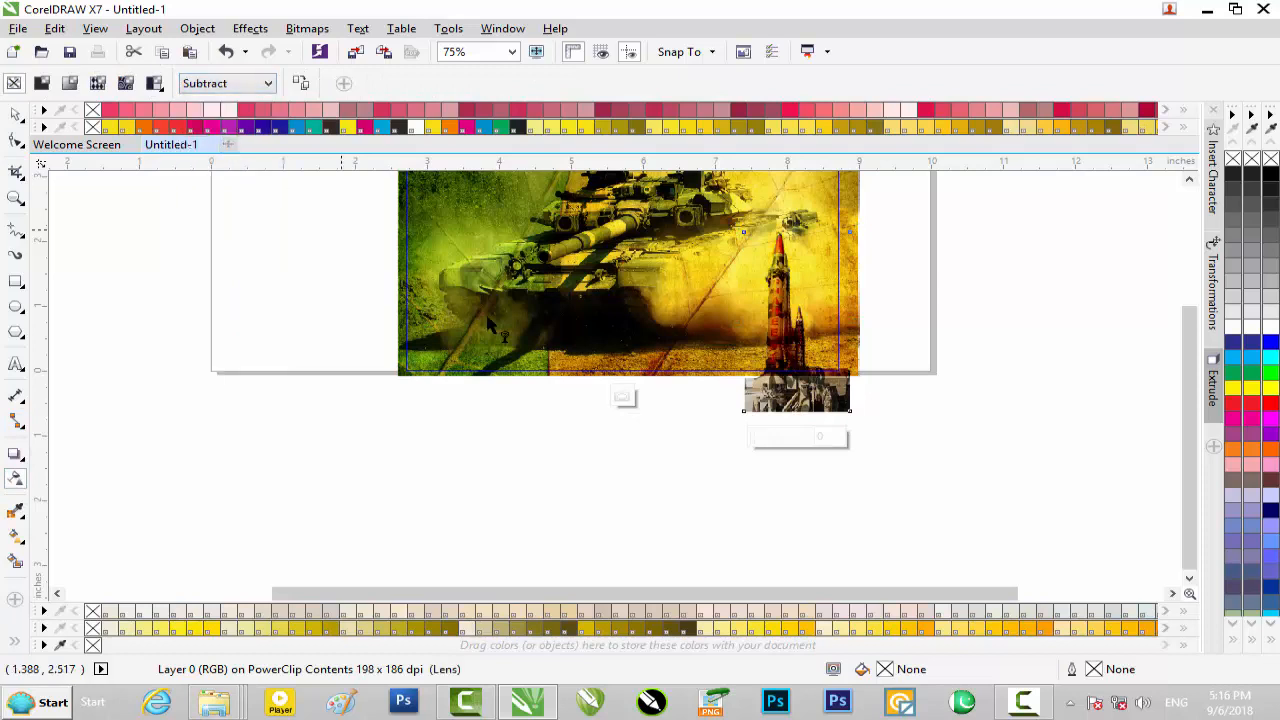
pyautogui.click(622, 398)
pyautogui.scroll(-2, 857, 337)
pyautogui.scroll(2, 860, 333)
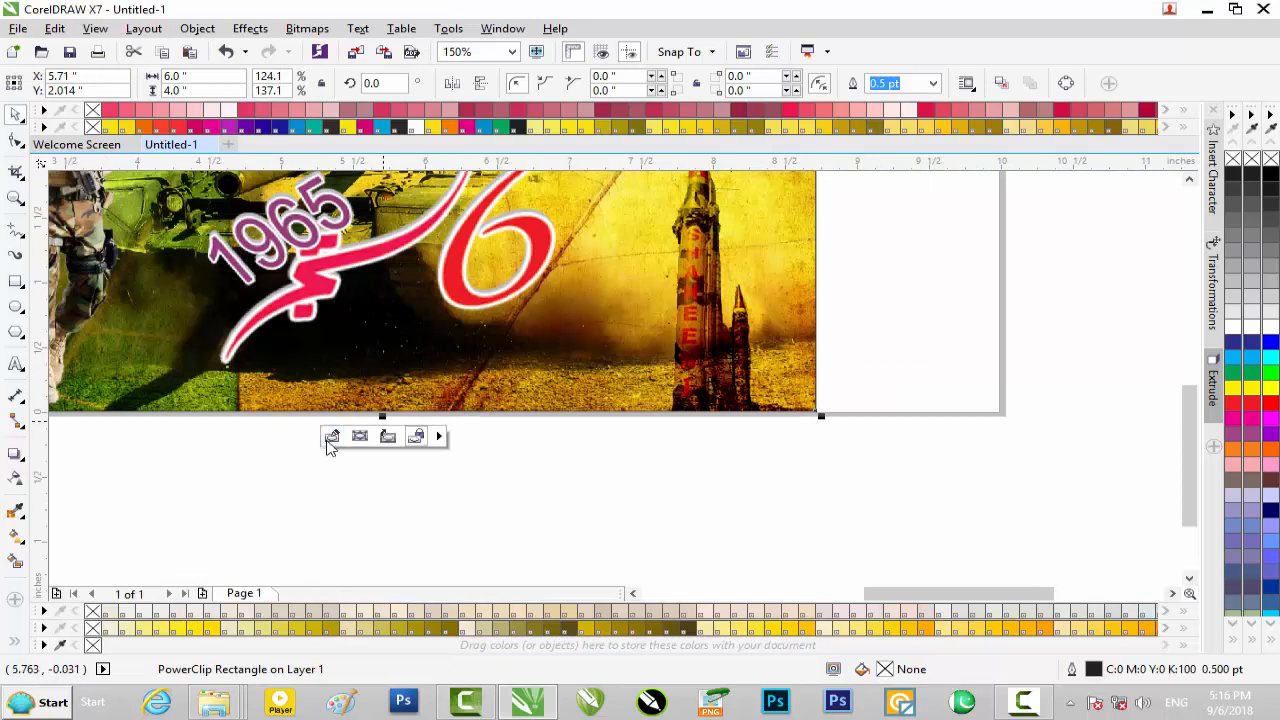
# Reopen the PowerClip contents and nudge the missile image slightly upward
pyautogui.click(388, 440)
pyautogui.click(622, 486)
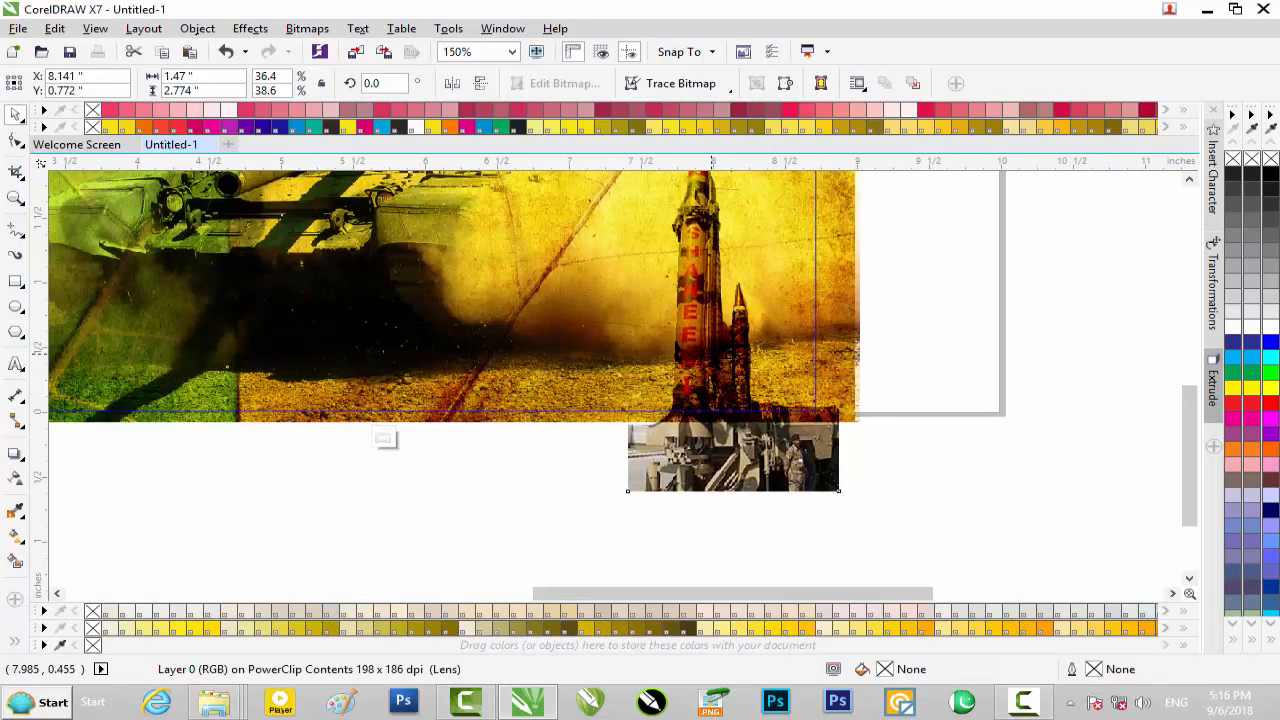
pyautogui.press('Up')
pyautogui.press('Up')
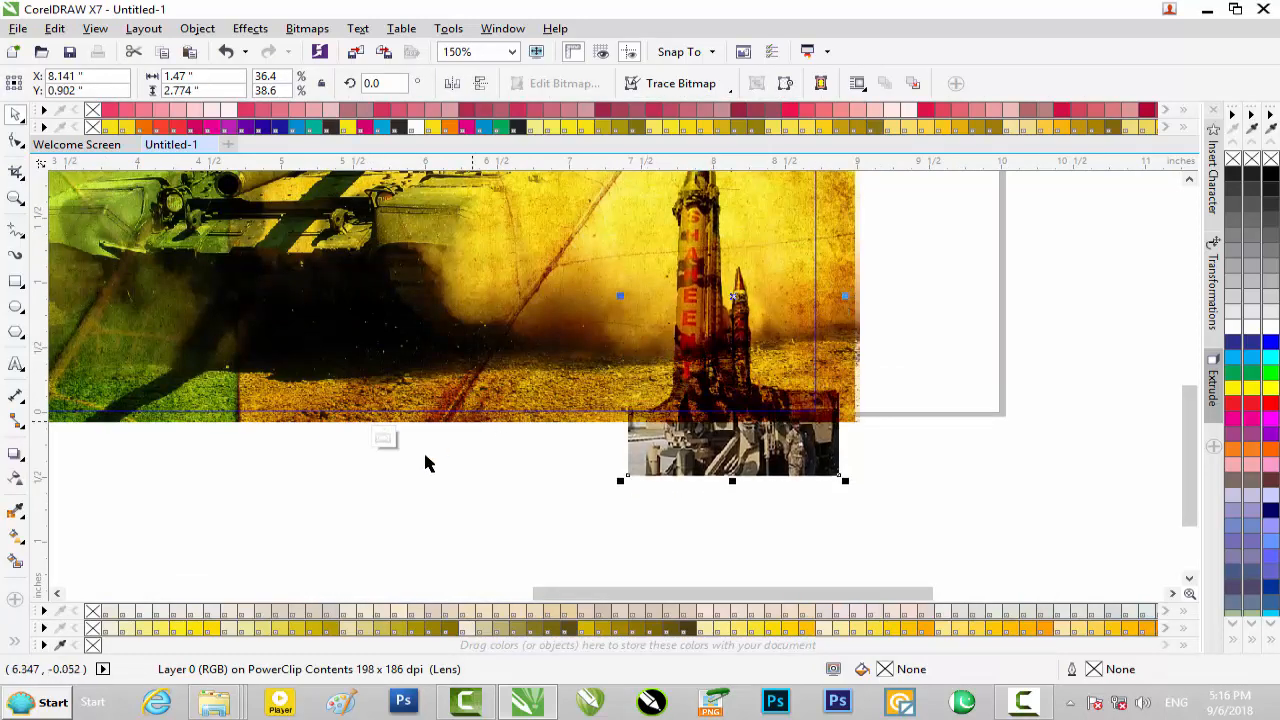
# Finish editing the PowerClip contents and import the fighter jet image JF-17..png from New folder into the drawing
pyautogui.click(383, 438)
pyautogui.scroll(-1, 686, 460)
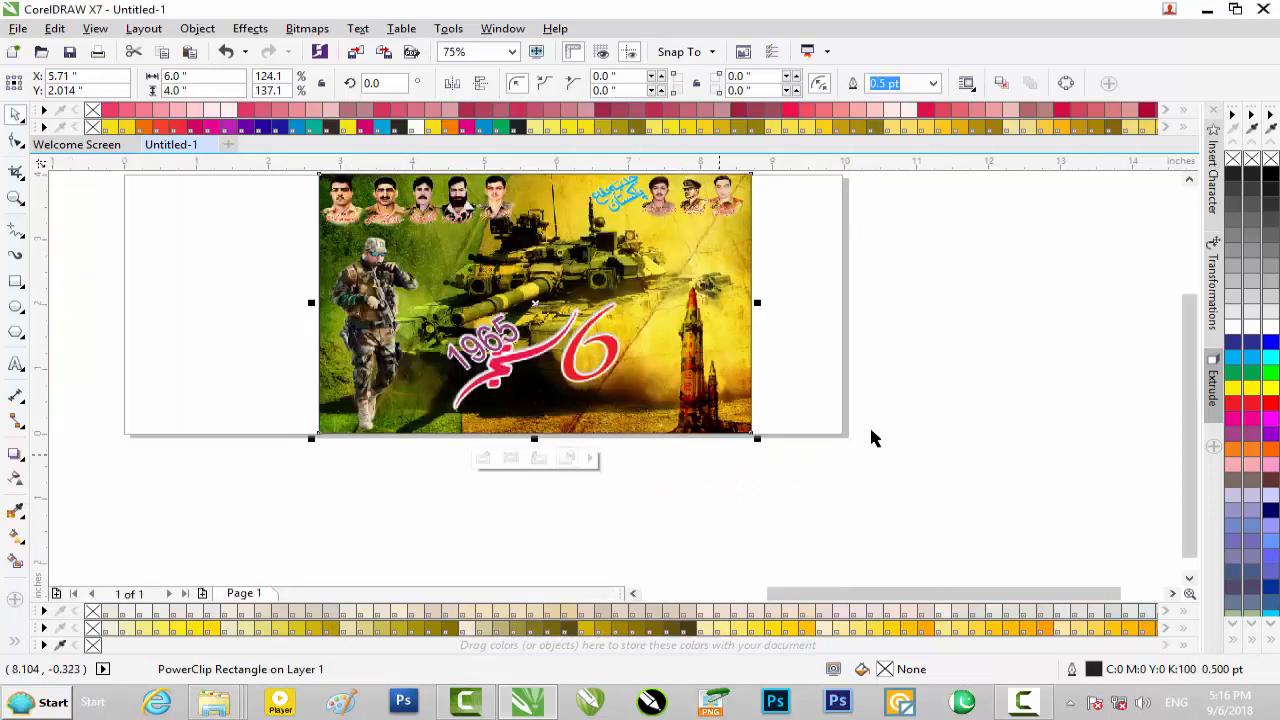
pyautogui.click(1207, 9)
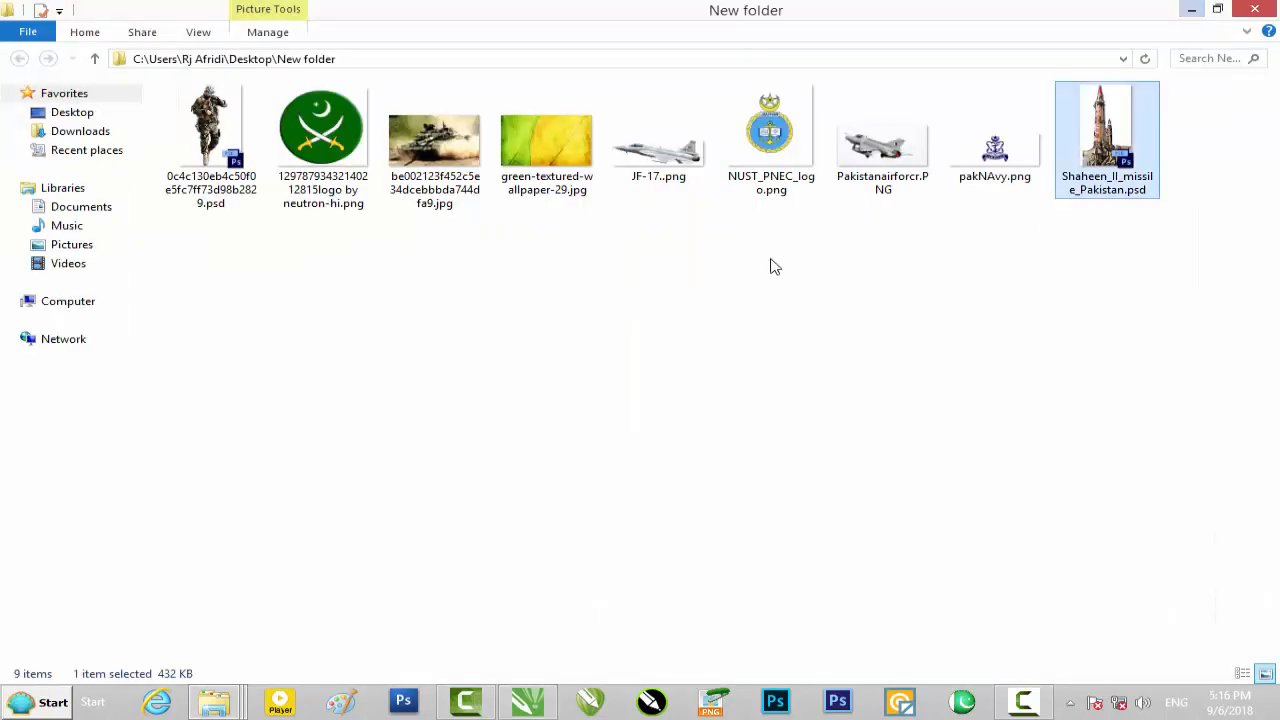
pyautogui.moveTo(664, 172); pyautogui.dragTo(829, 417)
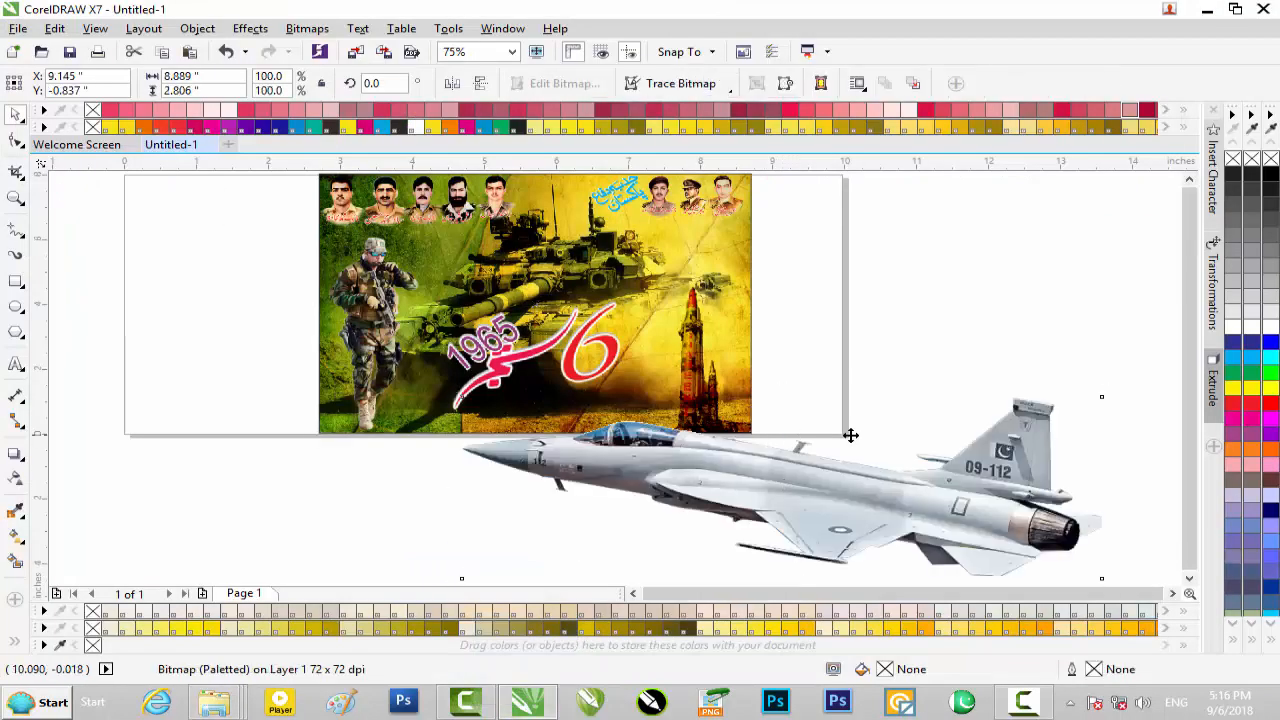
# Scale the jet image to about 1.29 by 0.51 inches and place it above the missile, beneath the three right-hand portraits
pyautogui.scroll(-2, 849, 434)
pyautogui.moveTo(984, 410); pyautogui.dragTo(770, 345)
pyautogui.scroll(6, 770, 345)
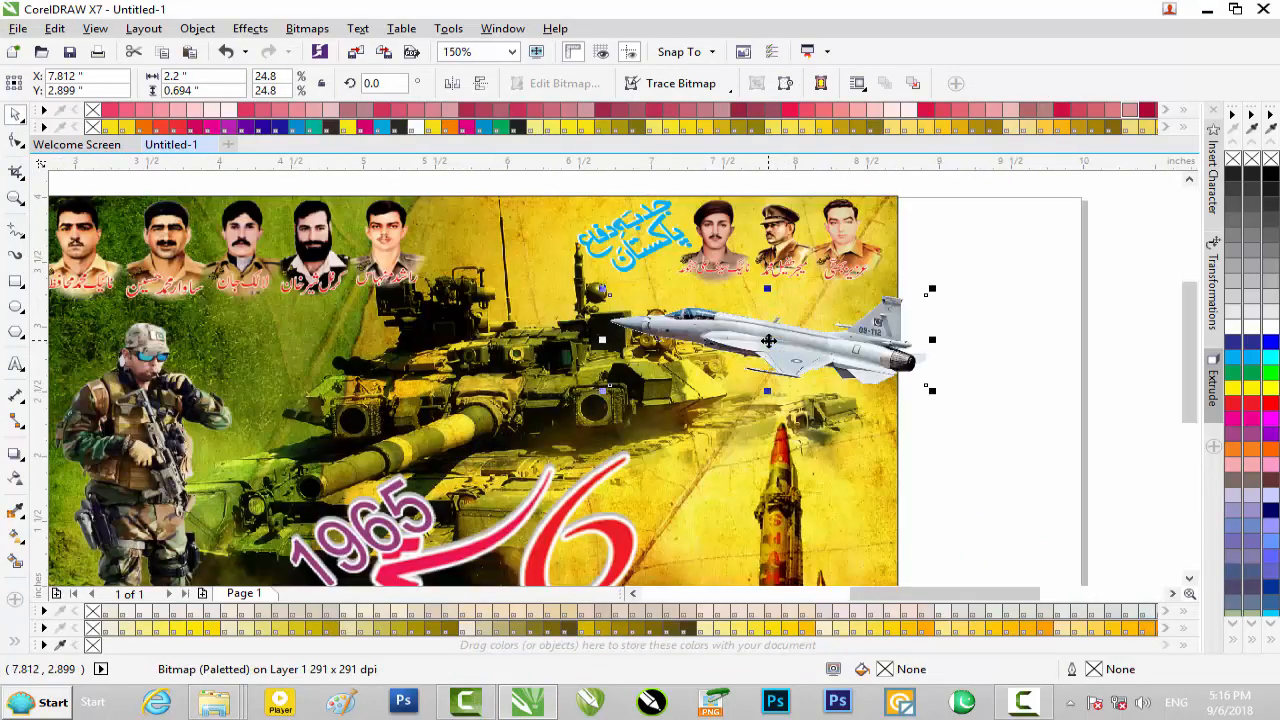
pyautogui.moveTo(1090, 244); pyautogui.dragTo(995, 268)
pyautogui.moveTo(848, 339); pyautogui.dragTo(866, 341)
pyautogui.moveTo(545, 340); pyautogui.dragTo(639, 340)
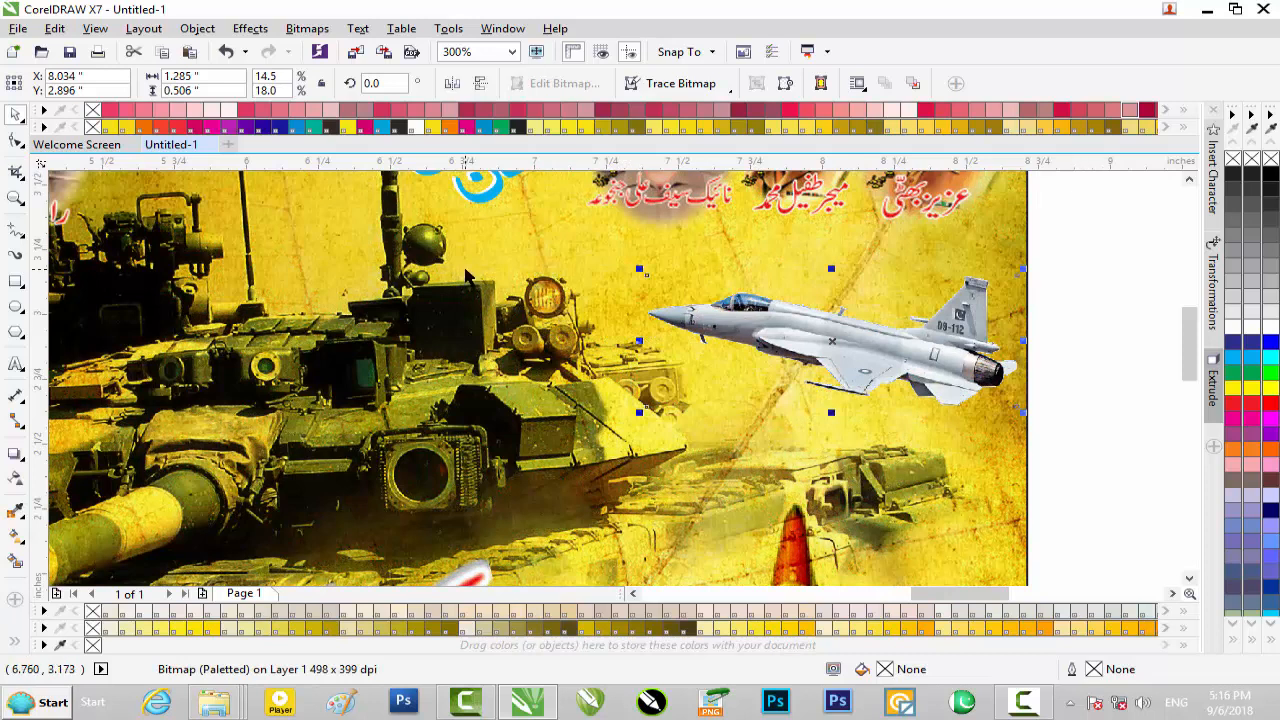
# Apply the Subtract merge mode to the jet image with the Transparency tool and deselect it
pyautogui.click(16, 480)
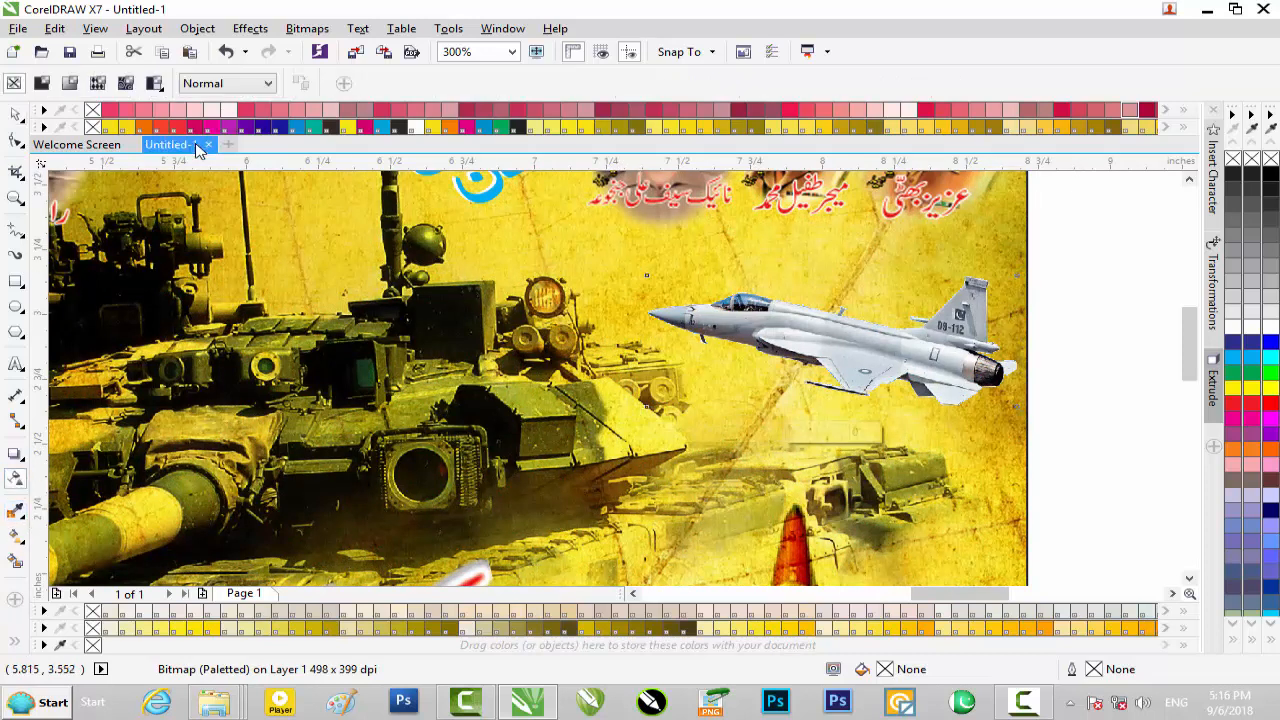
pyautogui.click(225, 83)
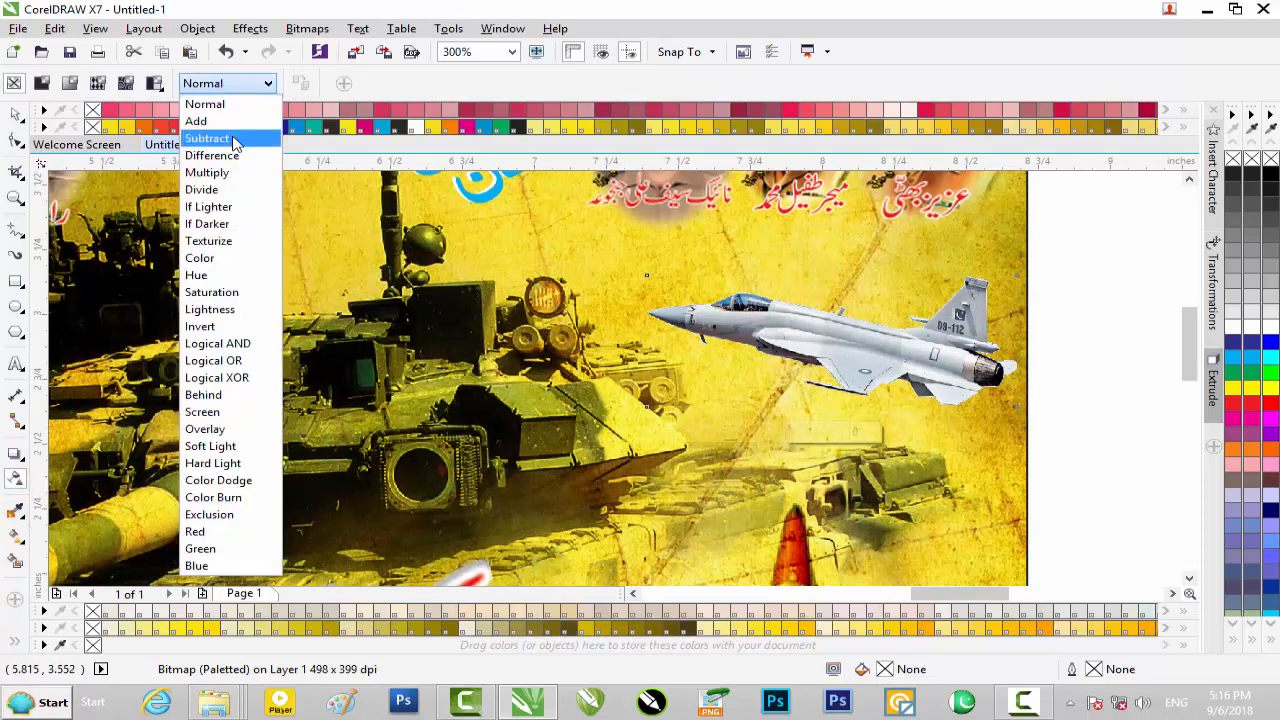
pyautogui.click(233, 139)
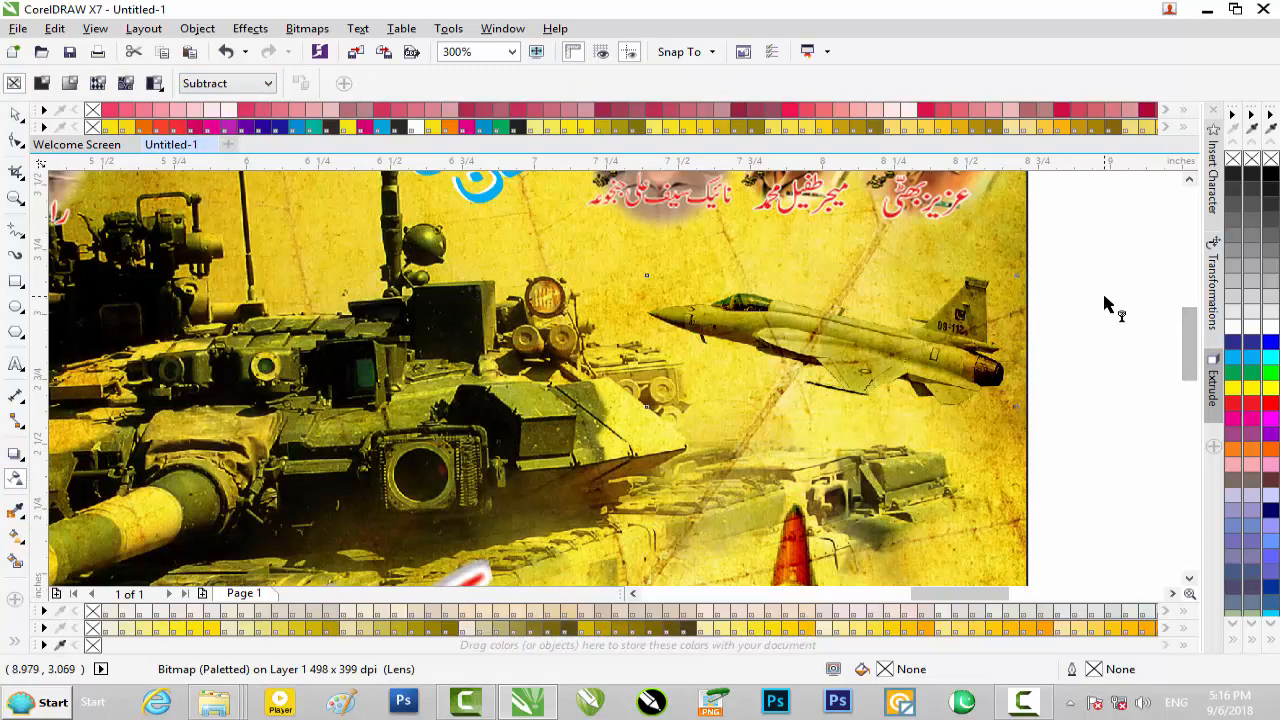
pyautogui.click(1053, 308)
pyautogui.scroll(-2, 1052, 308)
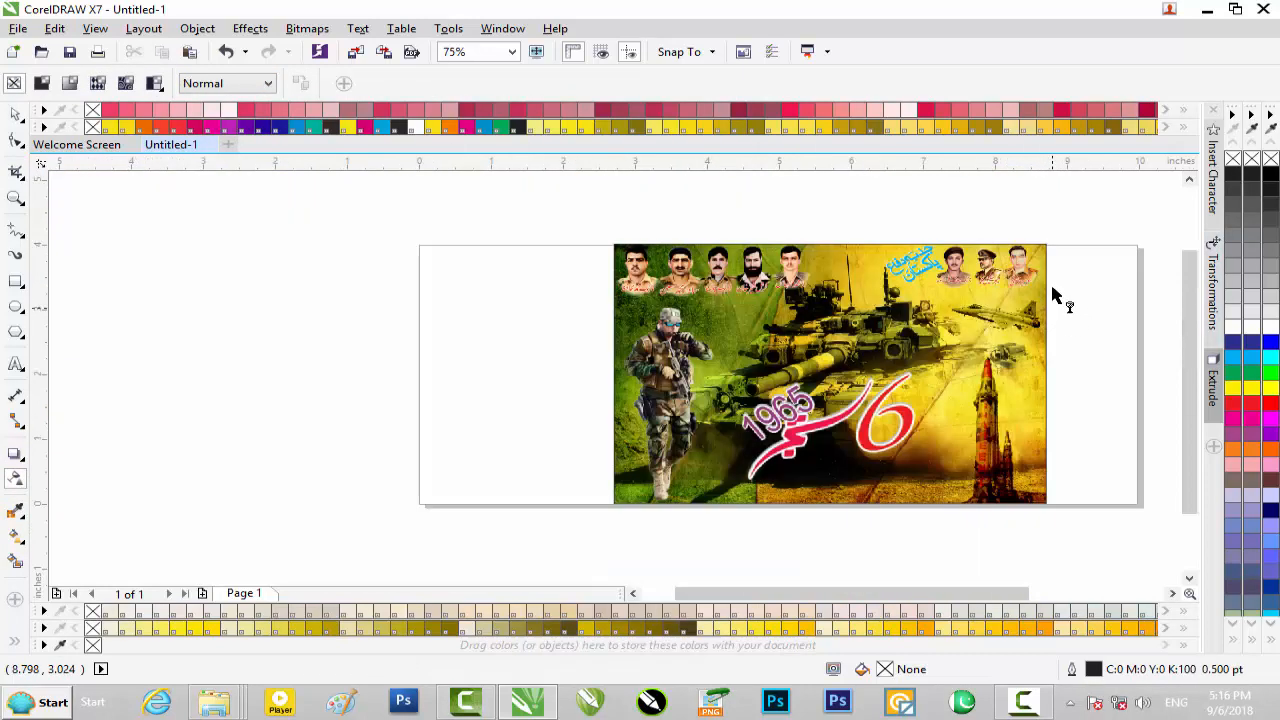
# Import the green crossed-swords army logo, NUST_PNEC_logo.png and pakNAvy.png together from New folder into the drawing
pyautogui.click(1205, 15)
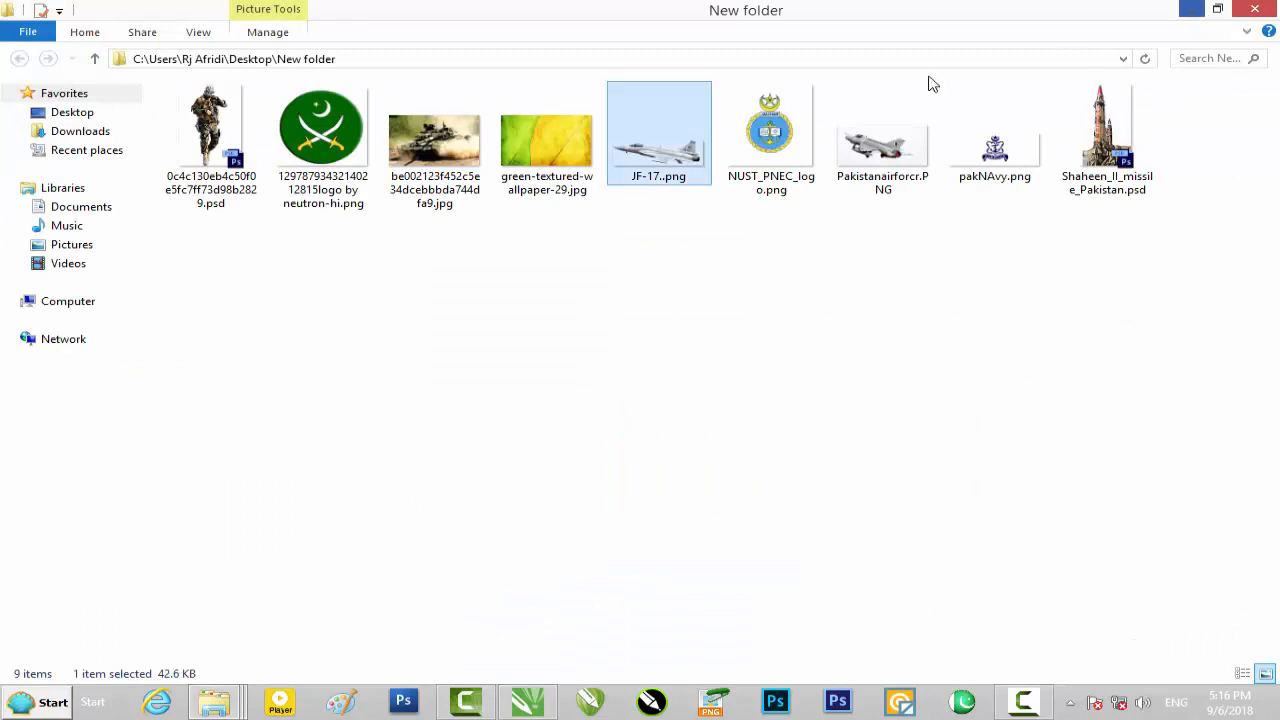
pyautogui.click(750, 170)
pyautogui.keyDown('shift'); pyautogui.click(975, 165); pyautogui.keyUp('shift')
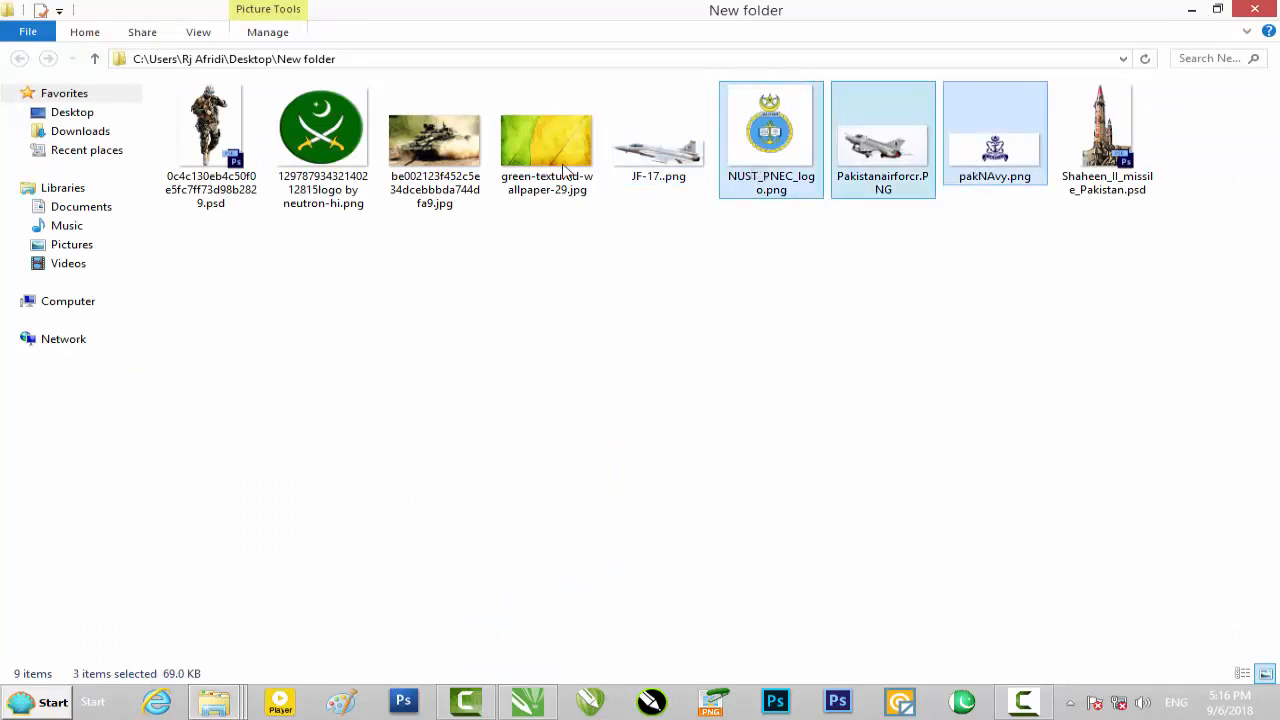
pyautogui.keyDown('shift'); pyautogui.click(343, 178); pyautogui.keyUp('shift')
pyautogui.click(278, 175)
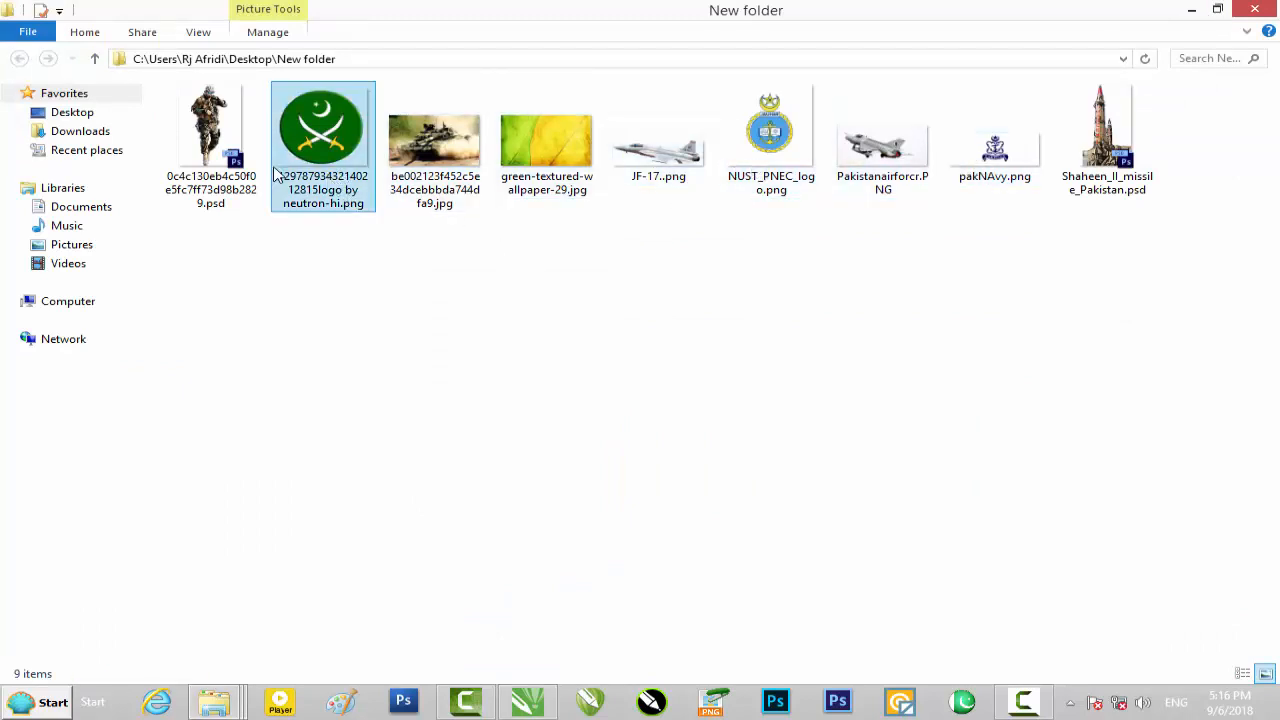
pyautogui.click(305, 174)
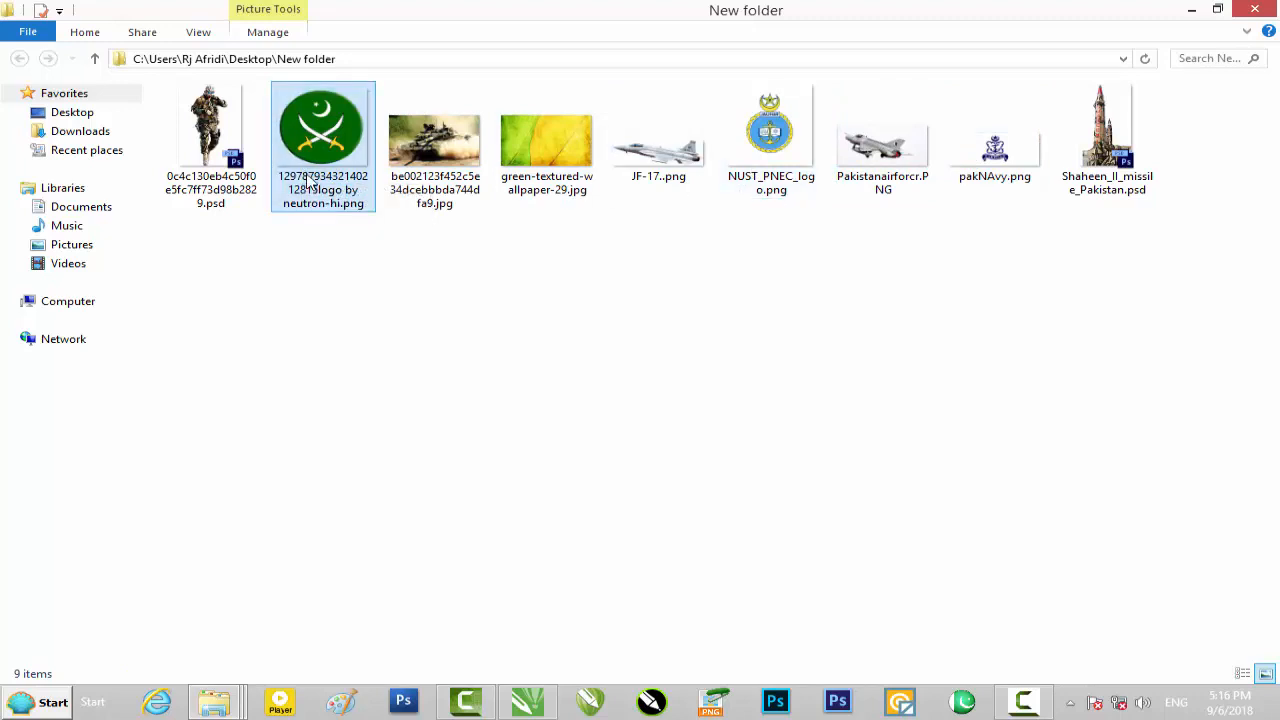
pyautogui.keyDown('ctrl'); pyautogui.click(786, 185); pyautogui.keyUp('ctrl')
pyautogui.keyDown('ctrl'); pyautogui.click(975, 172); pyautogui.keyUp('ctrl')
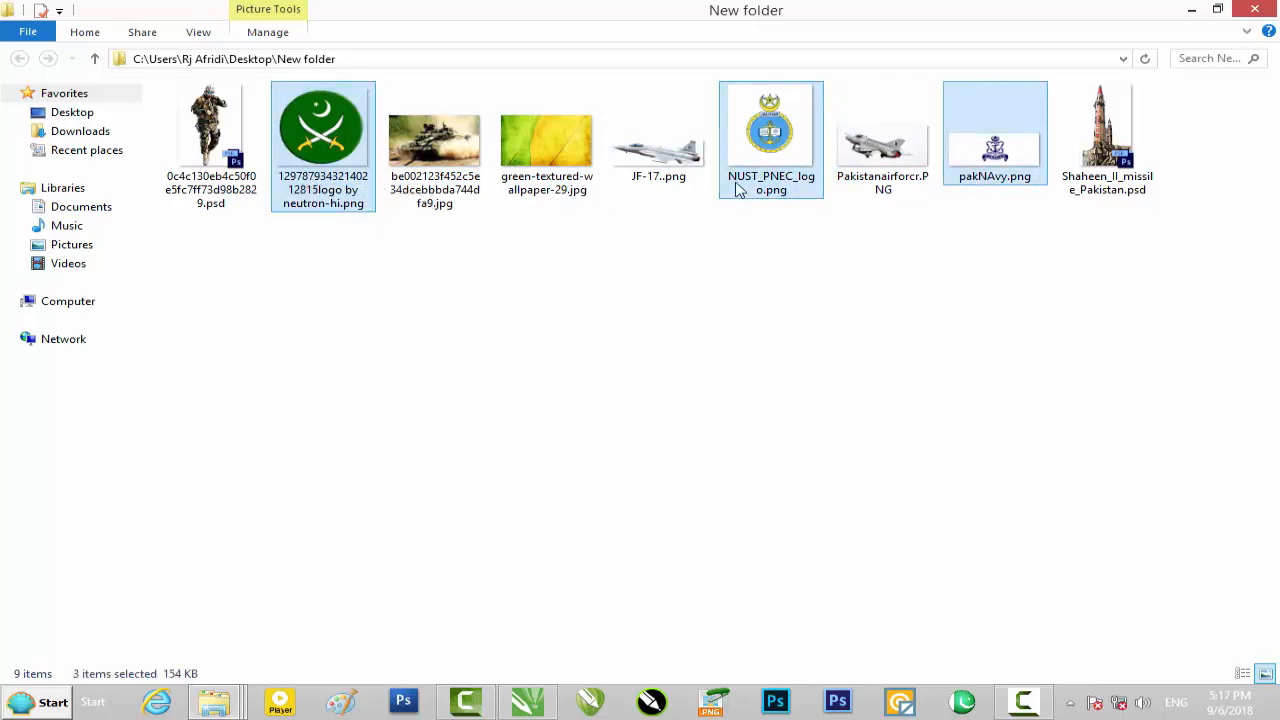
pyautogui.moveTo(783, 190); pyautogui.dragTo(1030, 304)
pyautogui.scroll(-4, 480, 378)
pyautogui.scroll(2, 473, 374)
# Move the navy emblem clear of the banner and delete it
pyautogui.moveTo(545, 418); pyautogui.dragTo(313, 387)
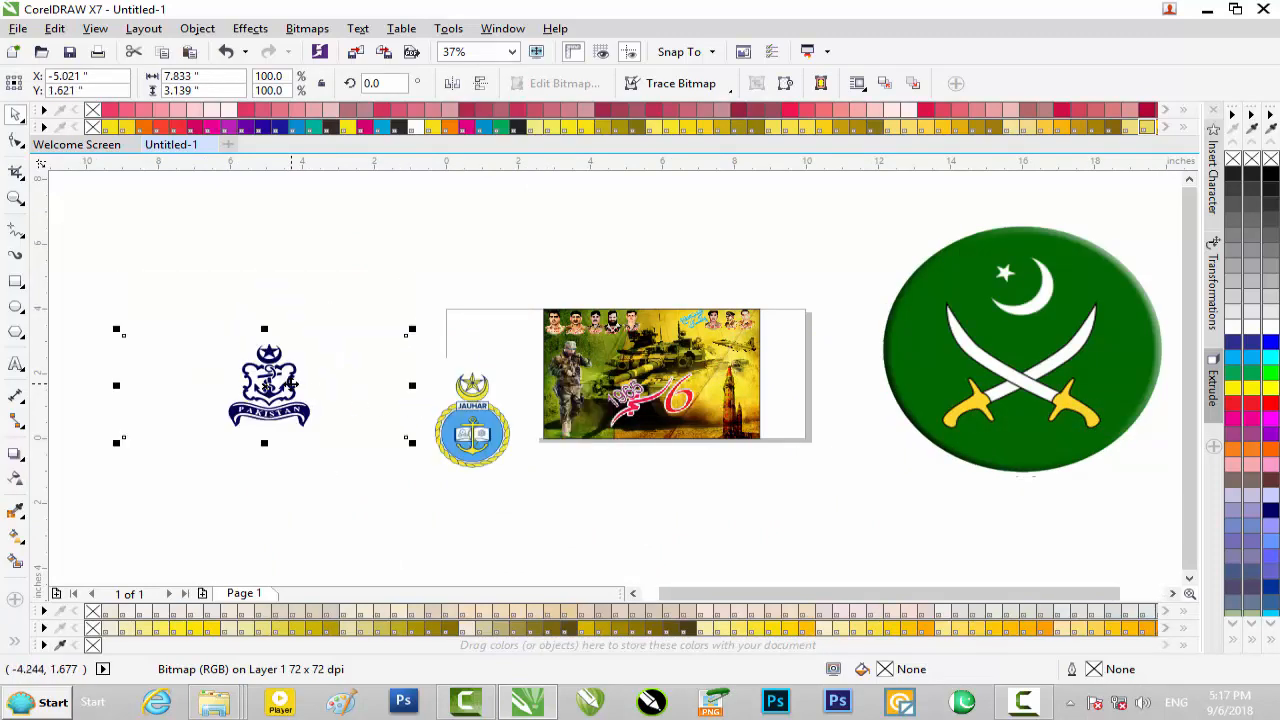
pyautogui.moveTo(261, 348); pyautogui.dragTo(326, 337)
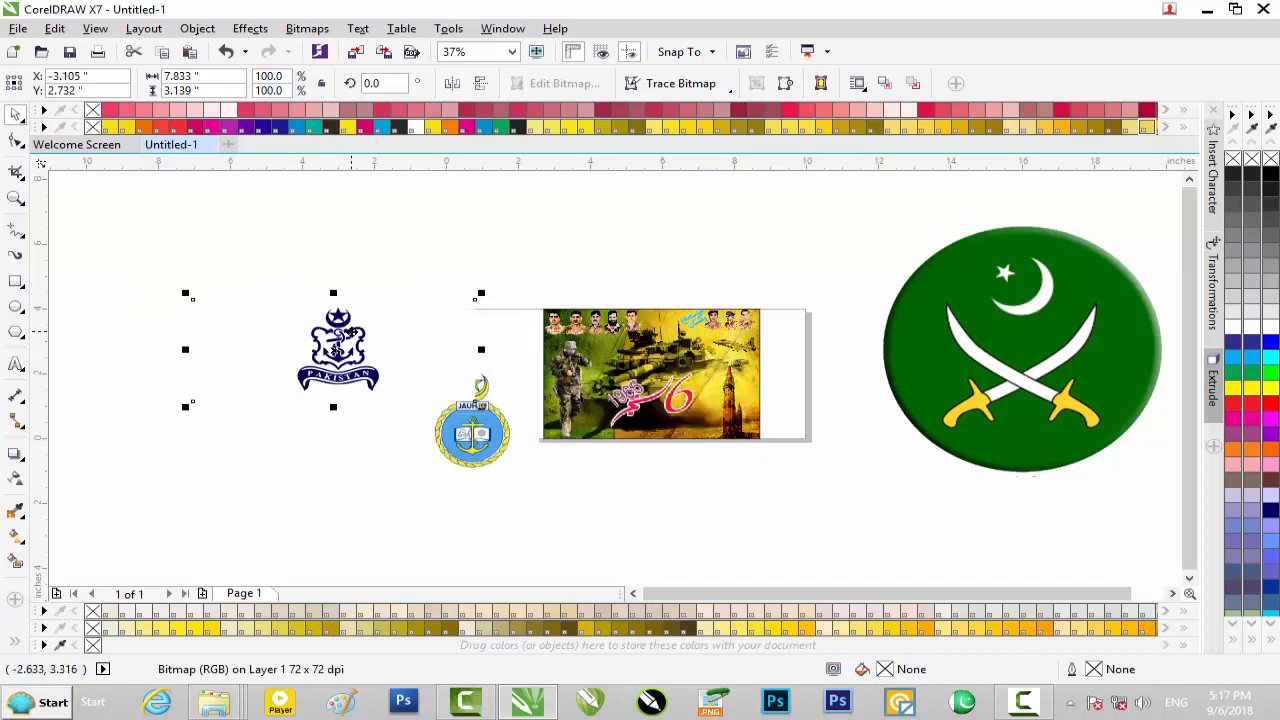
pyautogui.press('Delete')
# Move the blue JAUHAR emblem off the banner and delete it
pyautogui.click(484, 452)
pyautogui.scroll(3, 583, 430)
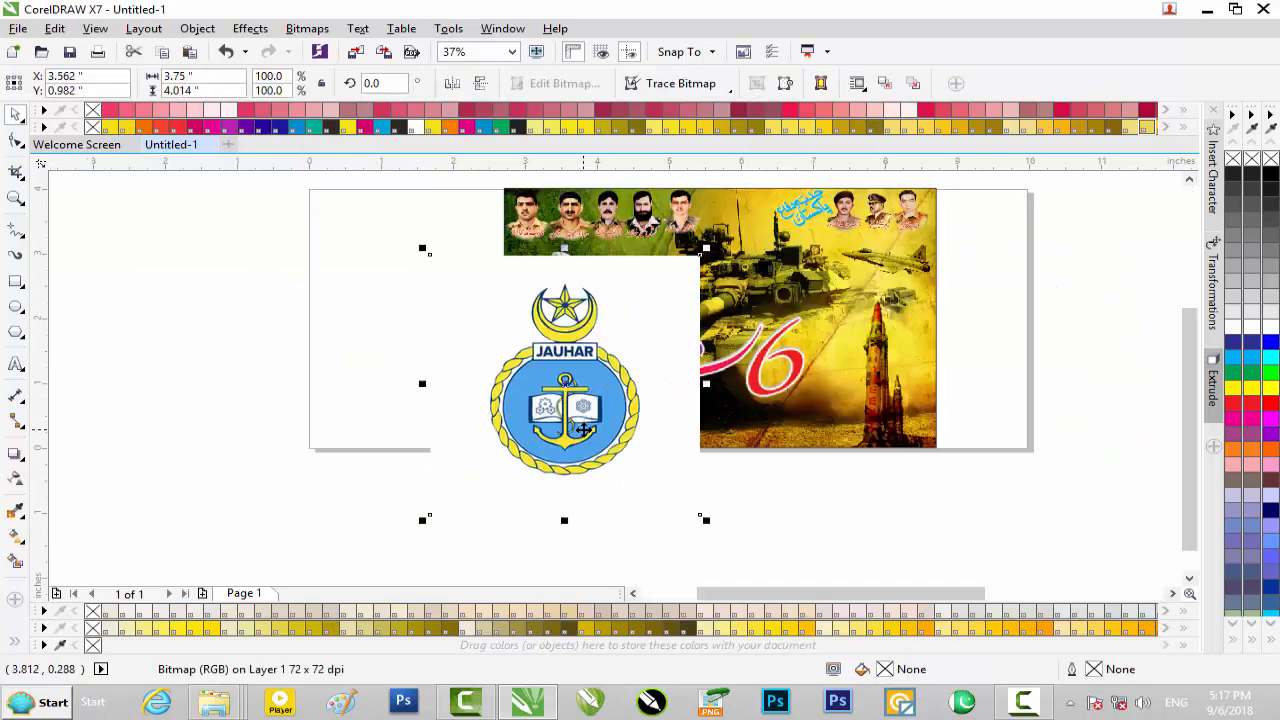
pyautogui.scroll(-1, 583, 430)
pyautogui.scroll(-1, 583, 430)
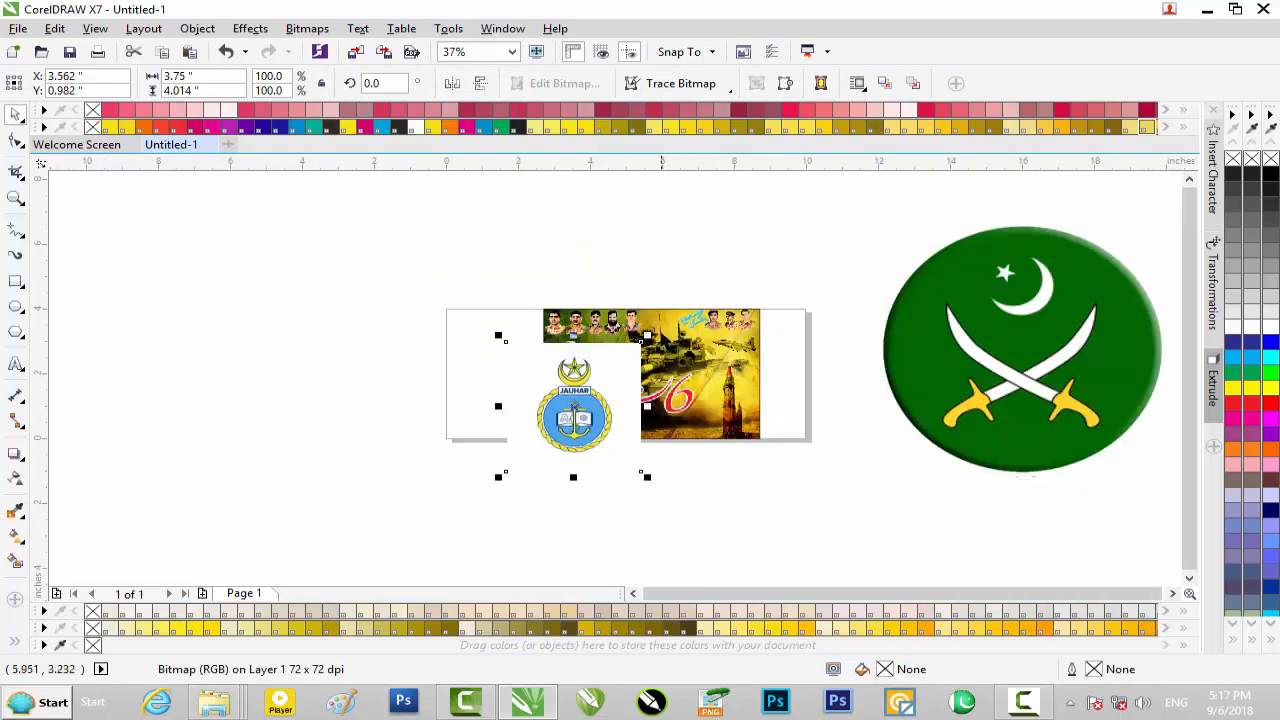
pyautogui.moveTo(558, 381); pyautogui.dragTo(419, 382)
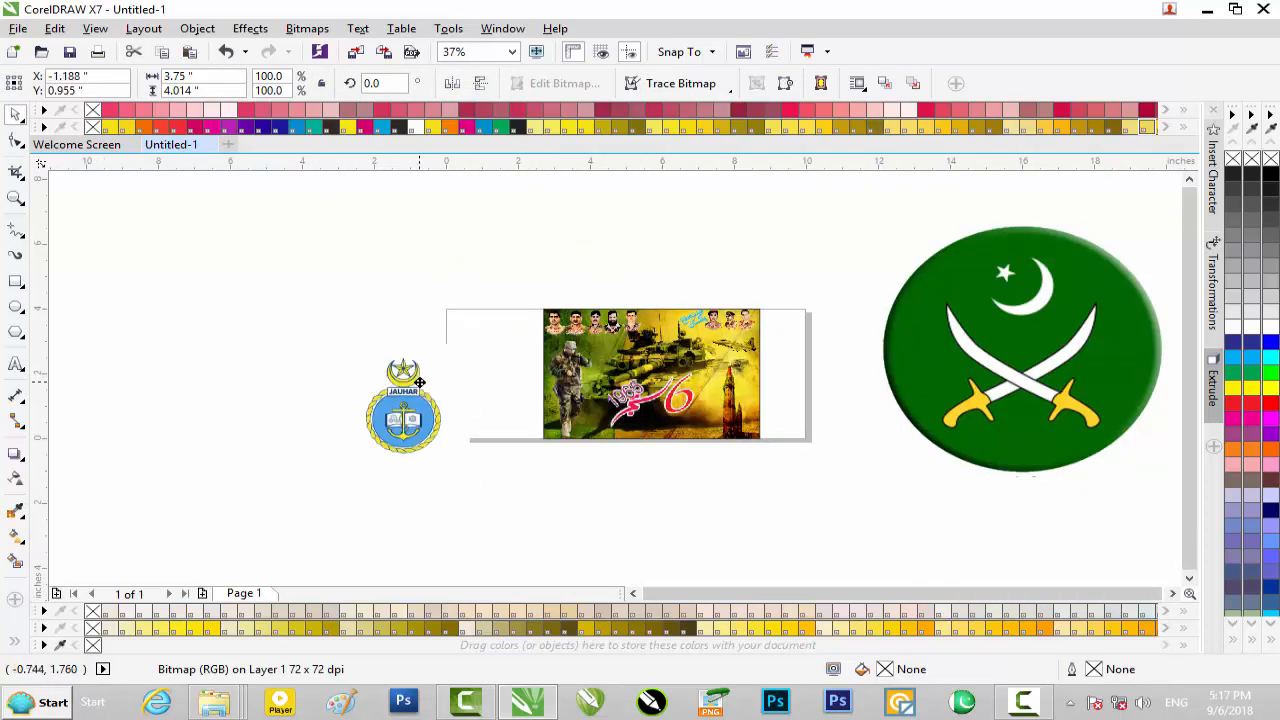
pyautogui.press('Delete')
# Open the image folder H:\22\New folder (2)\New folder (2) in the file browser
pyautogui.click(1207, 9)
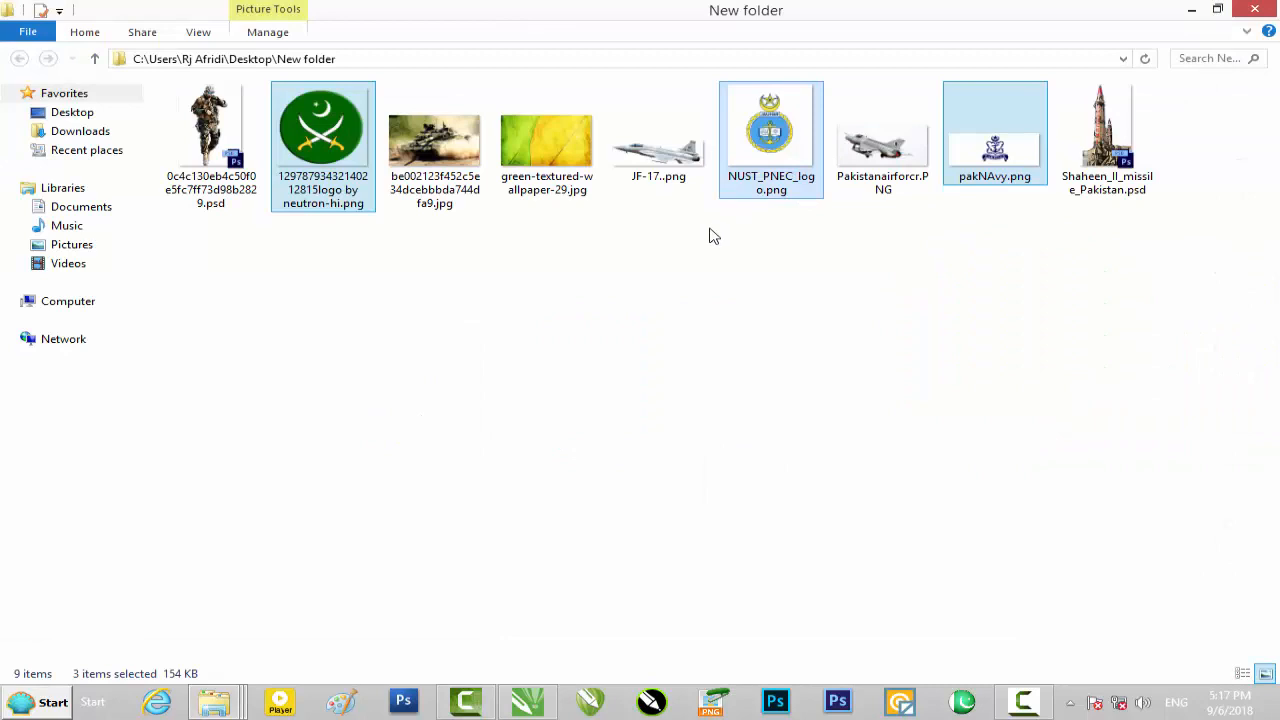
pyautogui.click(678, 248)
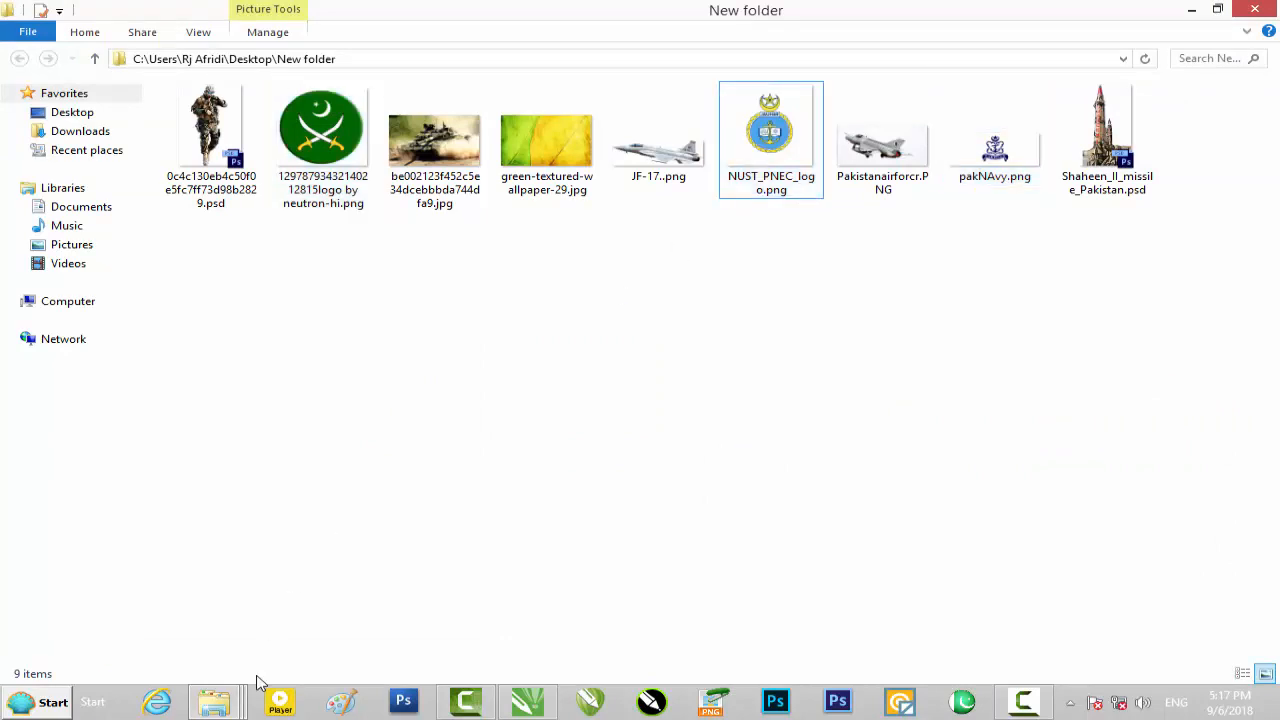
pyautogui.click(217, 700)
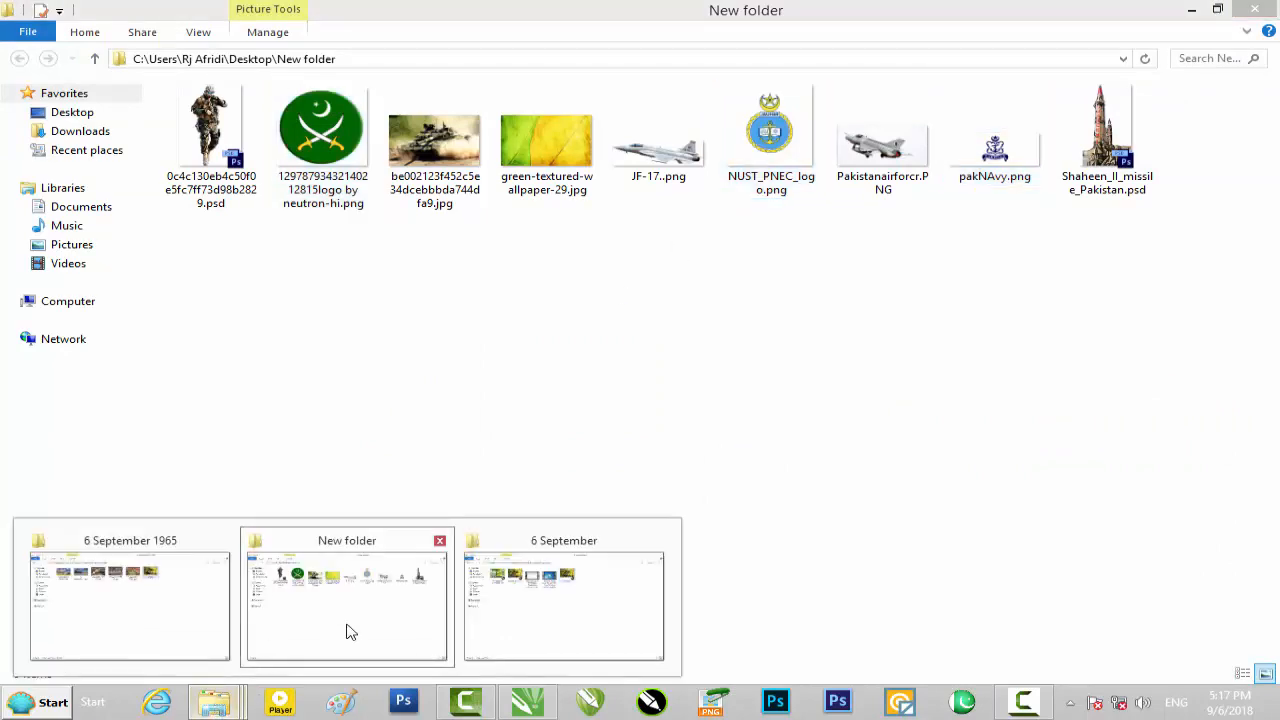
pyautogui.click(349, 631)
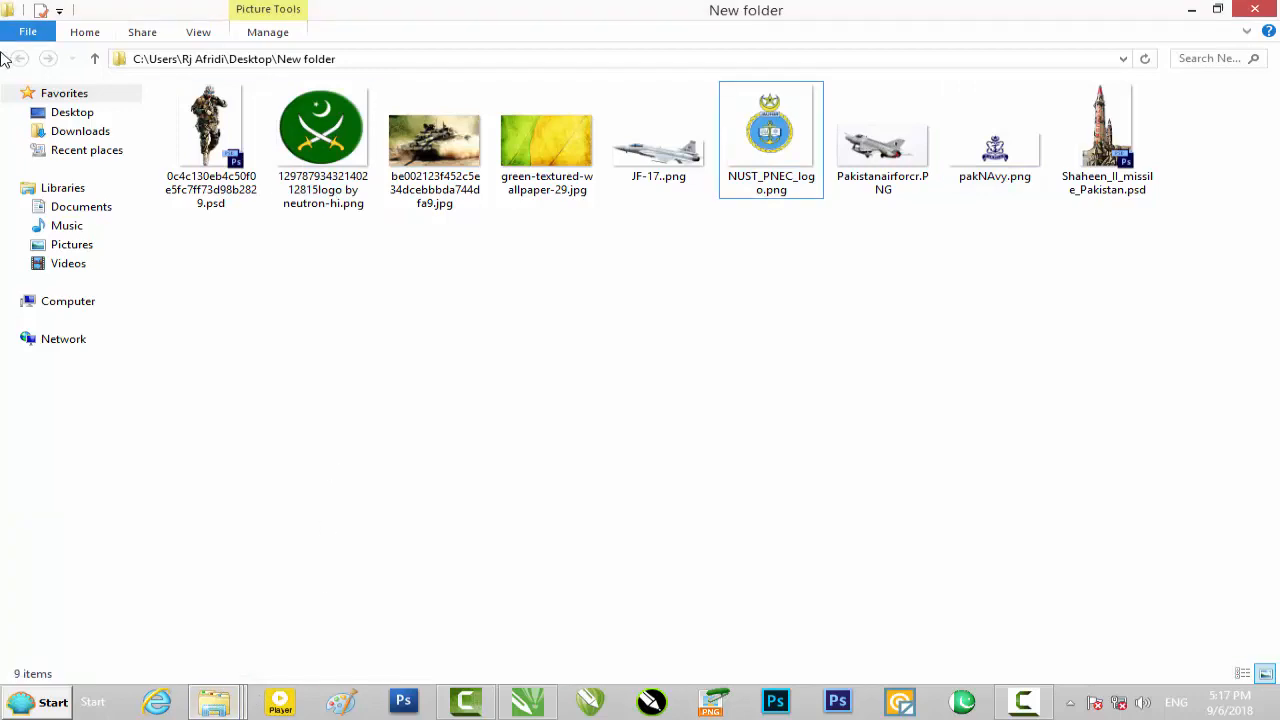
pyautogui.click(1191, 9)
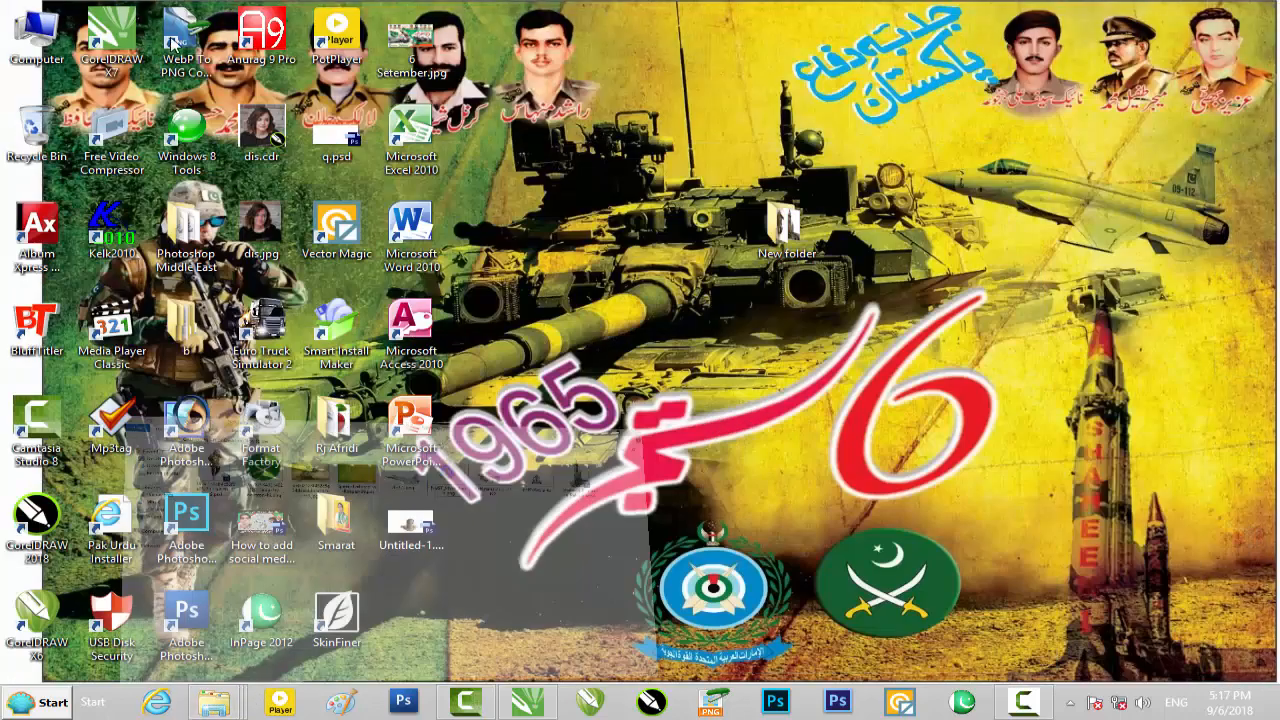
pyautogui.doubleClick(28, 47)
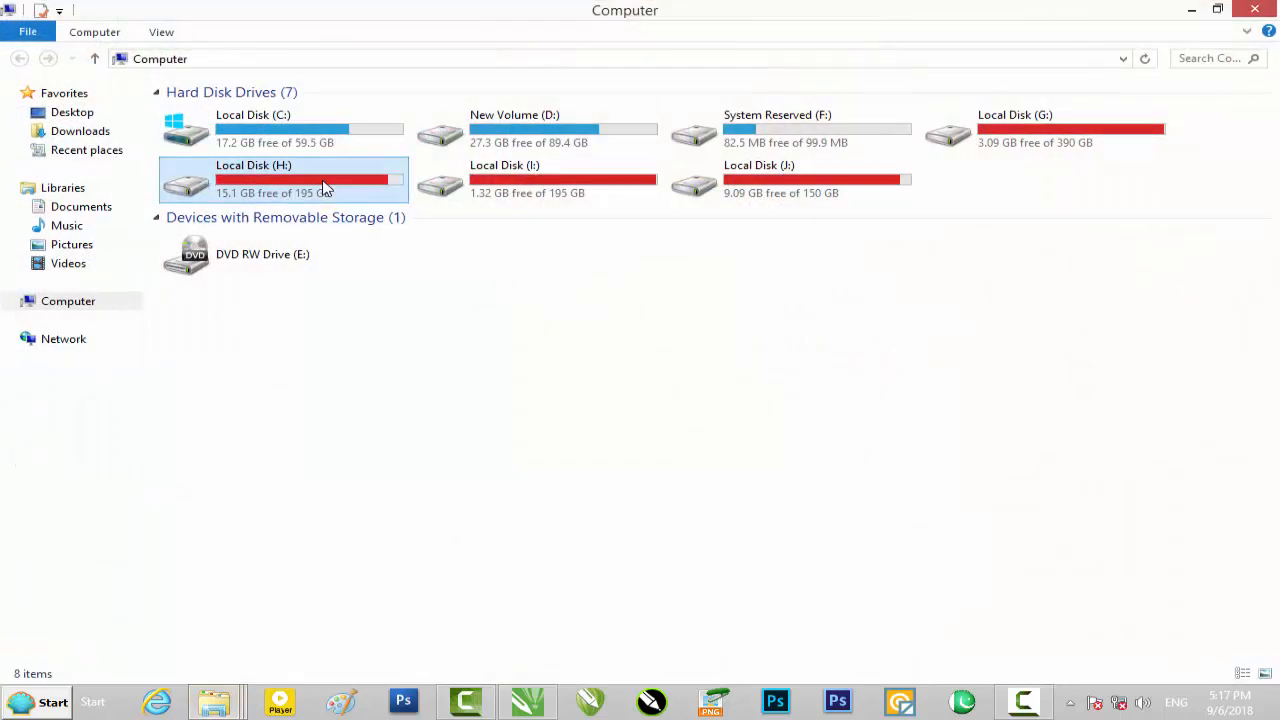
pyautogui.doubleClick(323, 177)
pyautogui.doubleClick(314, 181)
pyautogui.doubleClick(303, 170)
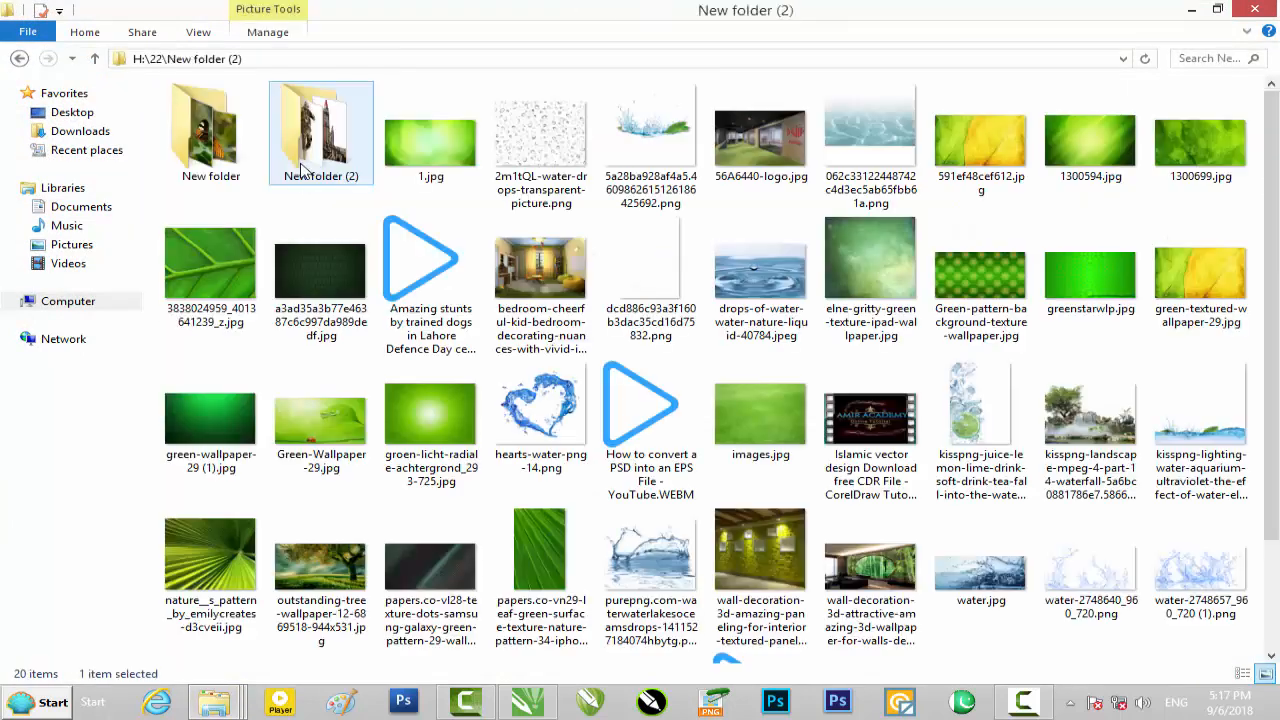
pyautogui.doubleClick(303, 170)
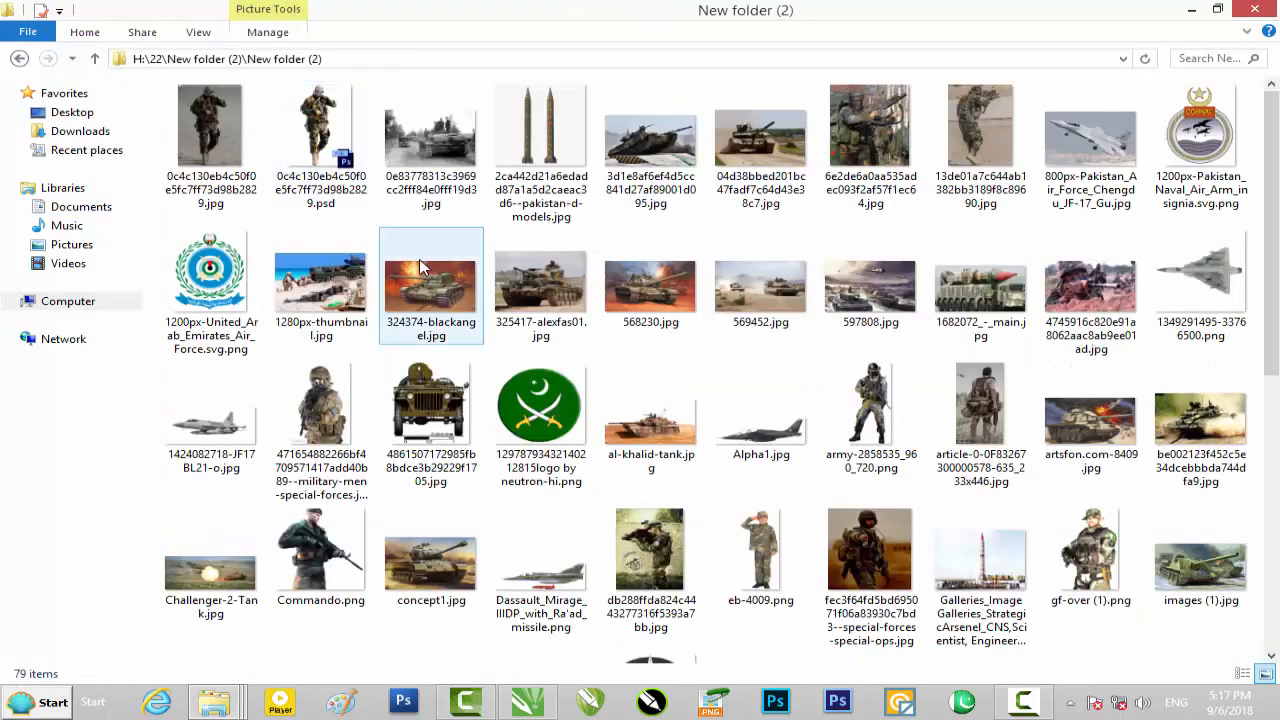
# Bring in pakNAvy.png from this folder and delete it from the drawing
pyautogui.scroll(-5, 420, 267)
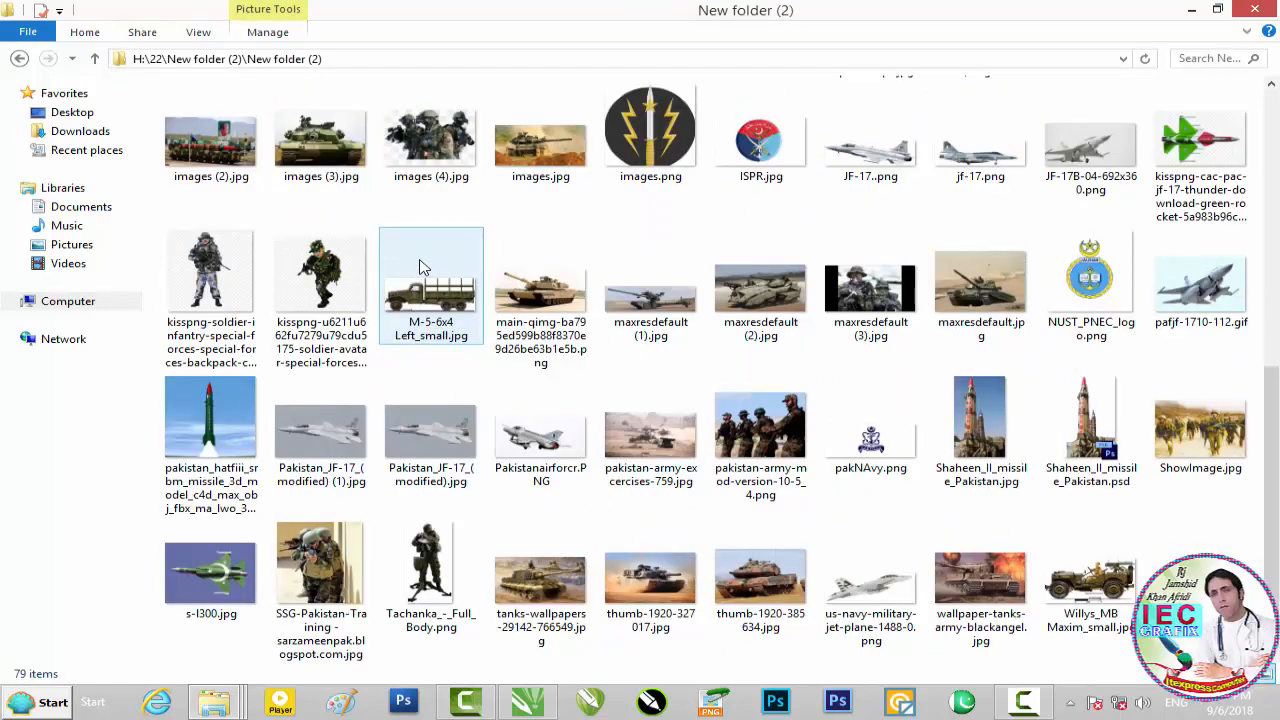
pyautogui.moveTo(880, 445); pyautogui.dragTo(581, 469)
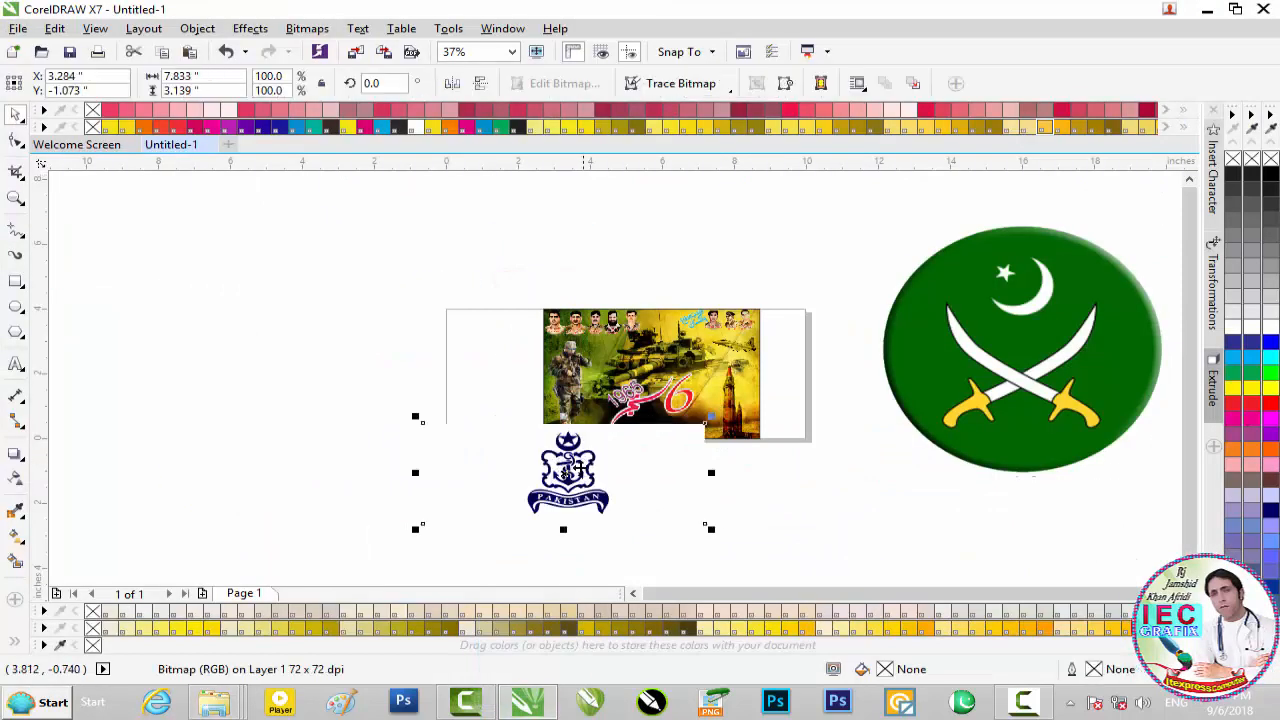
pyautogui.press('Delete')
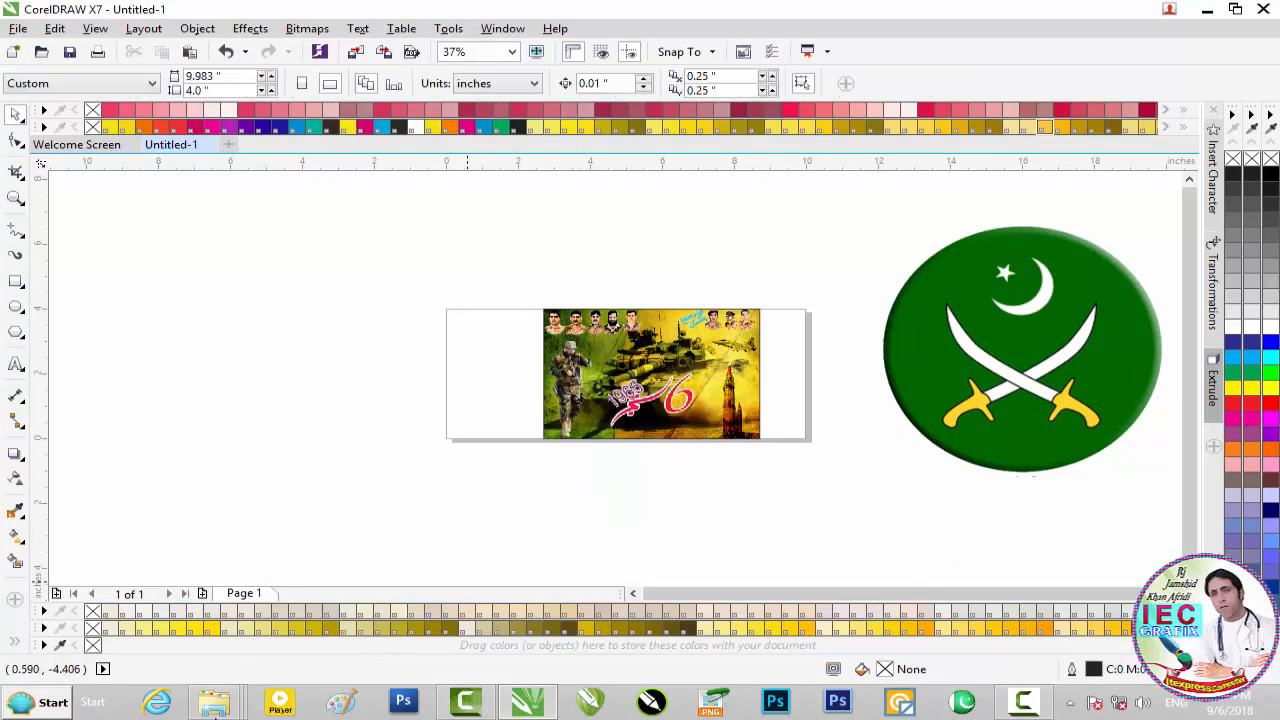
# Return to the image folder and import the 1200px-United_Arab_Emirates_Air_Force.svg.png emblem into the drawing
pyautogui.click(213, 712)
pyautogui.click(785, 600)
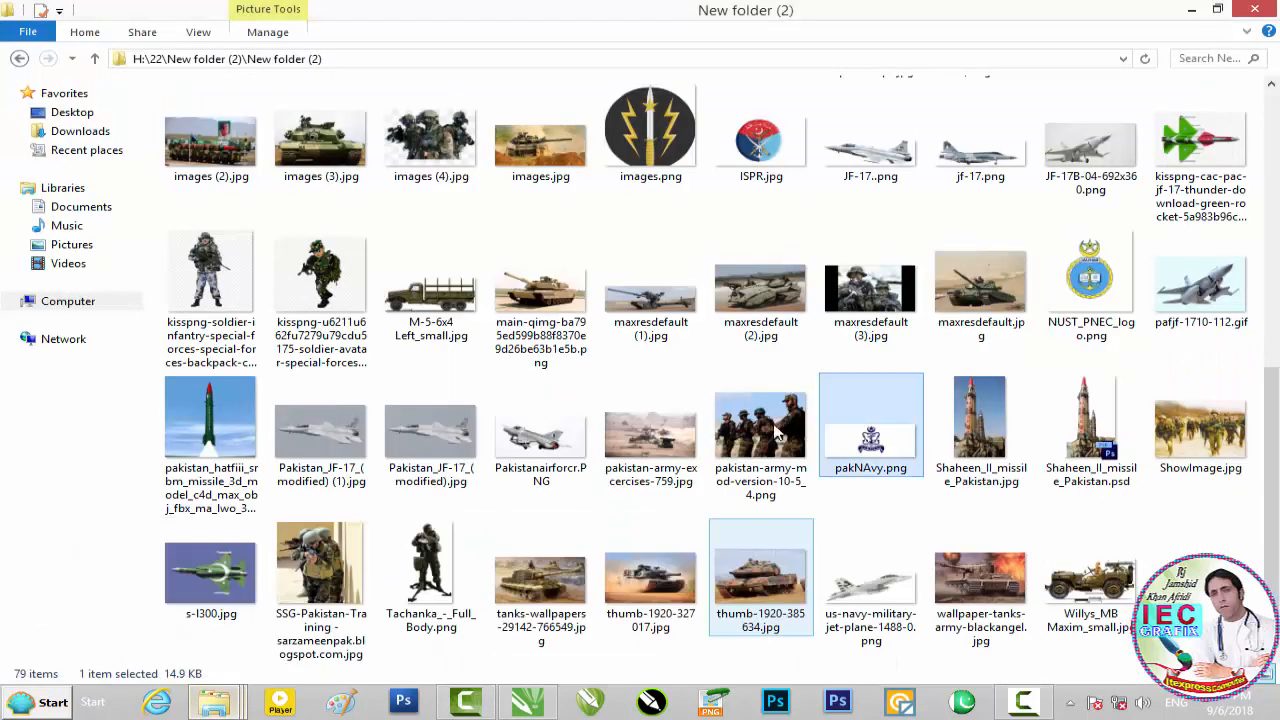
pyautogui.scroll(5, 755, 425)
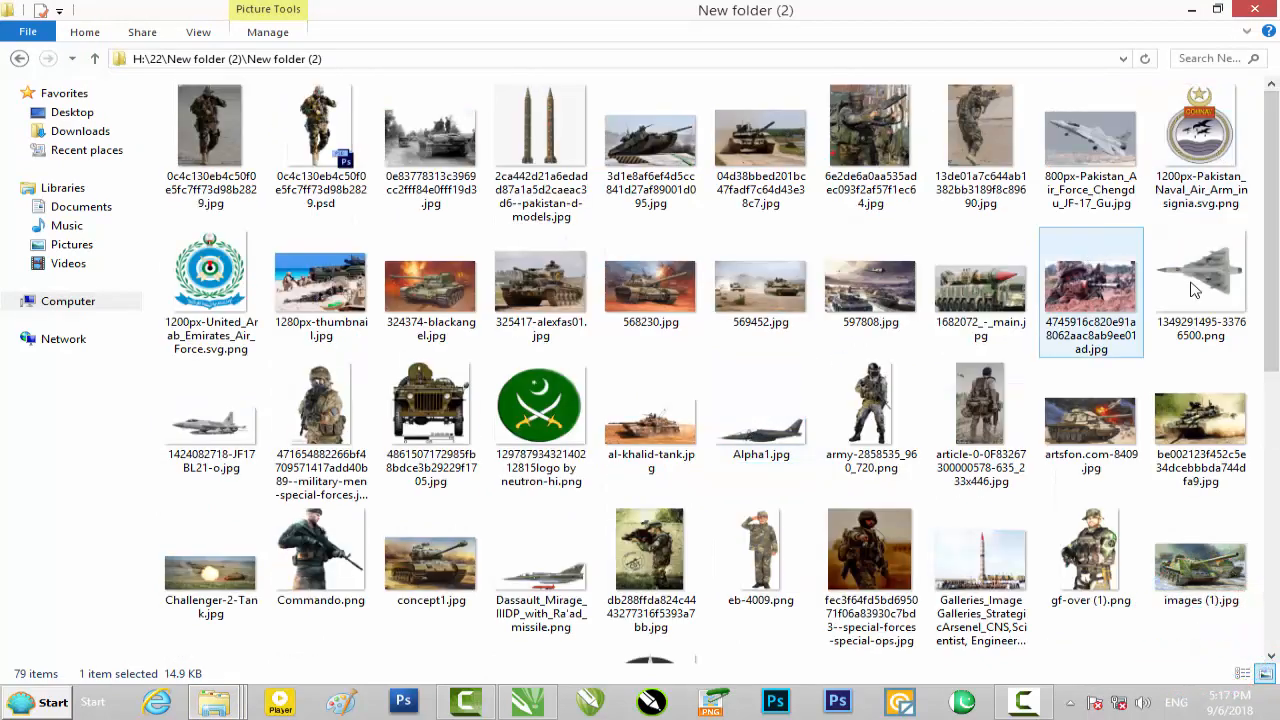
pyautogui.moveTo(1273, 300); pyautogui.dragTo(1276, 262)
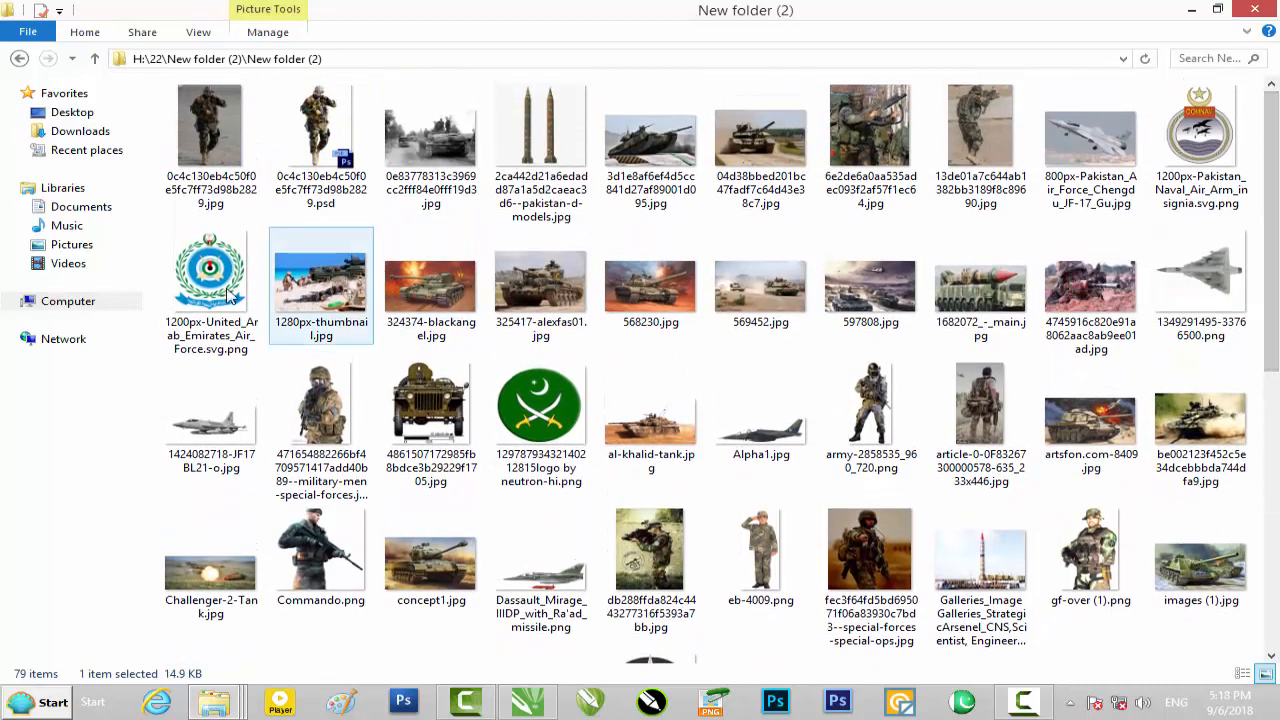
pyautogui.moveTo(213, 290); pyautogui.dragTo(533, 700)
pyautogui.moveTo(520, 497); pyautogui.dragTo(522, 498)
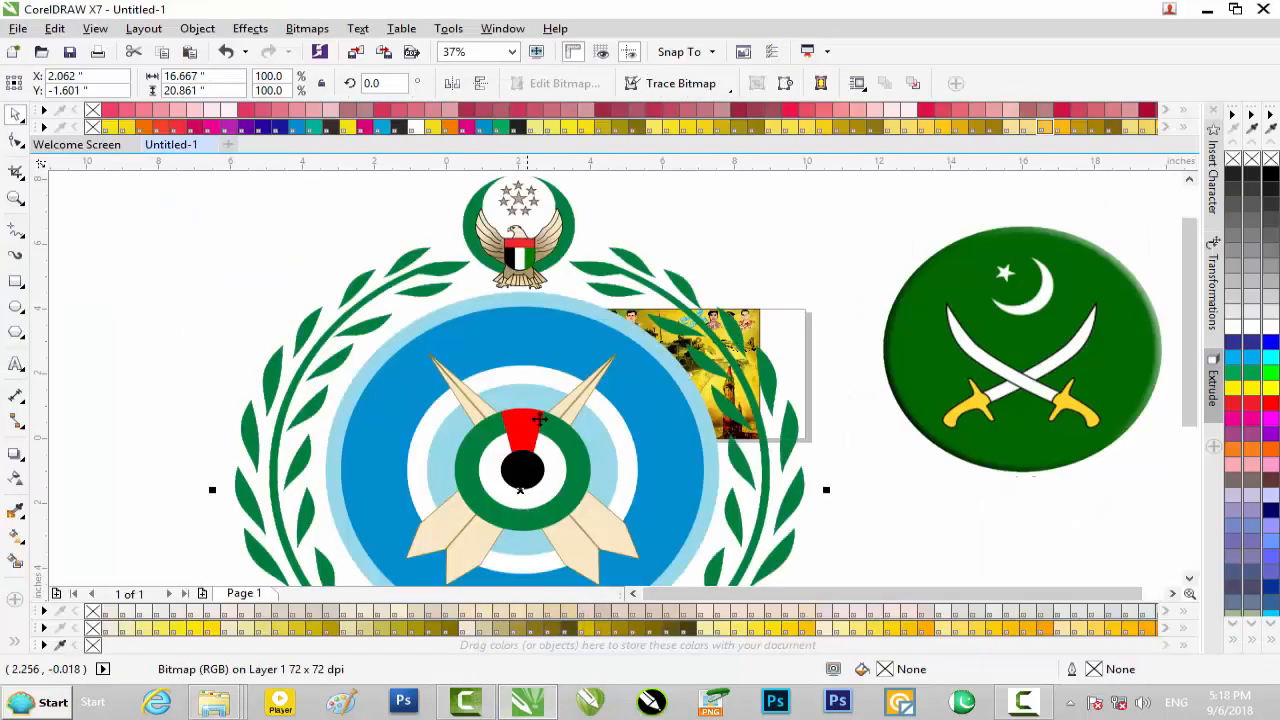
# Scale the air force emblem down proportionally to about 0.84 by 1.06 inches
pyautogui.scroll(-3, 550, 413)
pyautogui.moveTo(622, 333); pyautogui.dragTo(537, 422)
pyautogui.scroll(3, 537, 422)
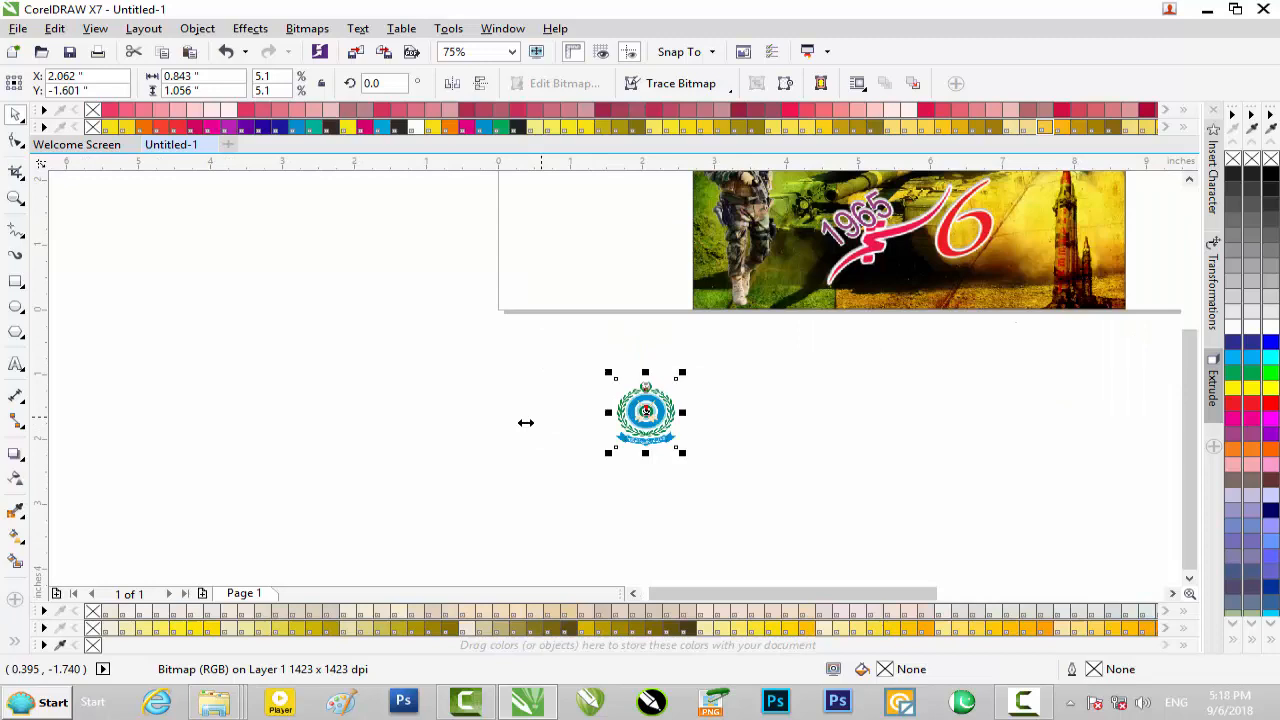
# Scale the round green army emblem proportionally down to about 1.28 by 1.22 inches at the banner's lower edge
pyautogui.scroll(-1, 537, 422)
pyautogui.moveTo(1034, 340); pyautogui.dragTo(691, 462)
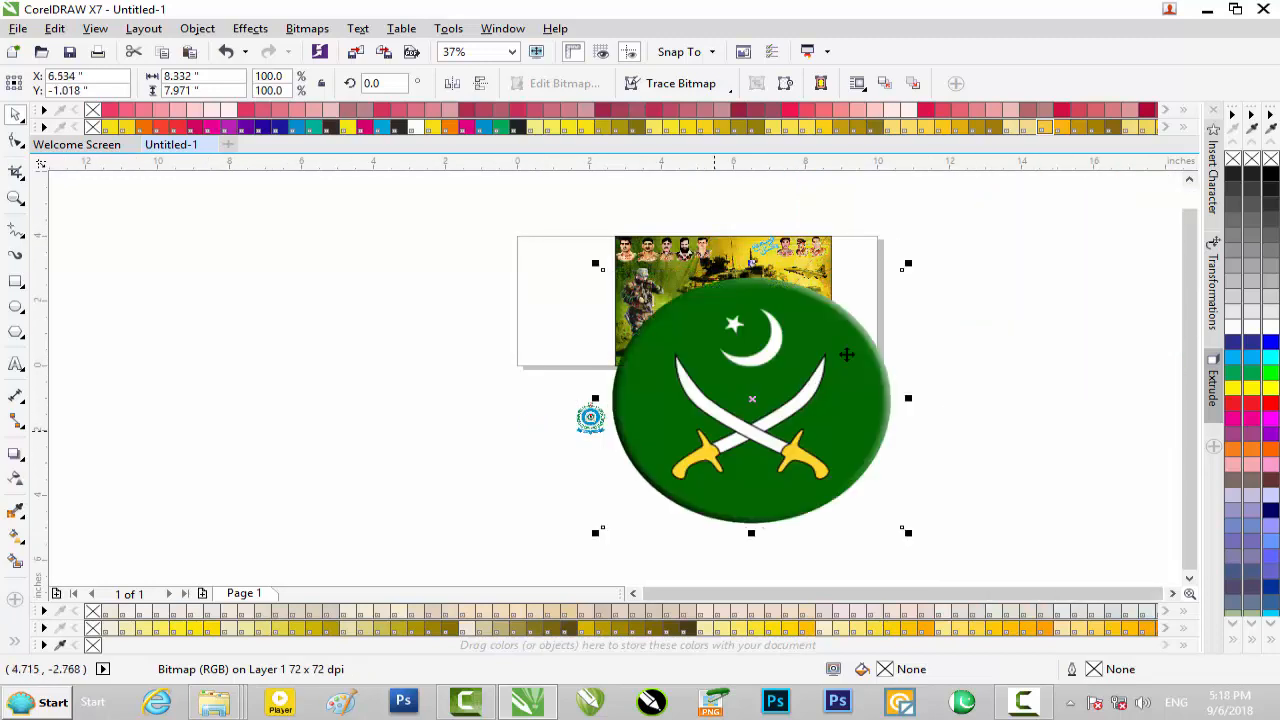
pyautogui.moveTo(908, 265); pyautogui.dragTo(776, 343)
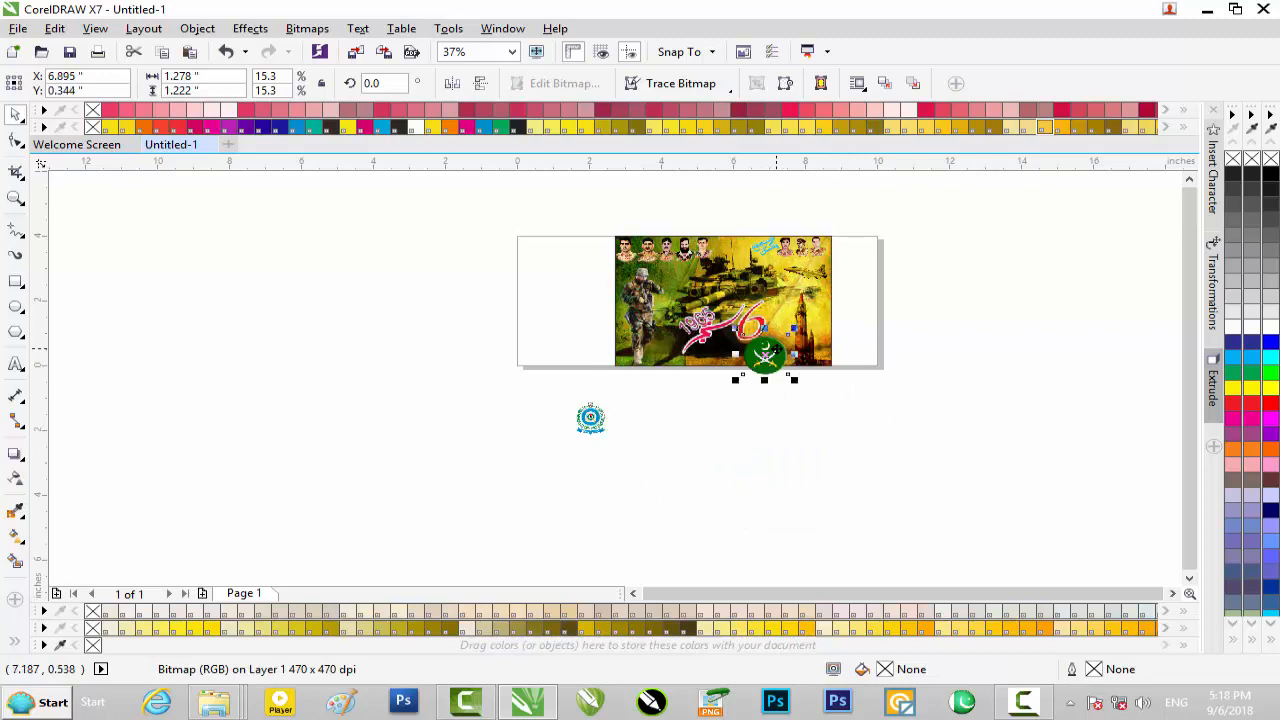
# Place the air force emblem beside the army emblem on the banner's lower edge, below the 1965 title
pyautogui.scroll(1, 776, 343)
pyautogui.moveTo(393, 495); pyautogui.dragTo(665, 366)
pyautogui.moveTo(845, 437); pyautogui.dragTo(609, 320)
pyautogui.scroll(1, 609, 320)
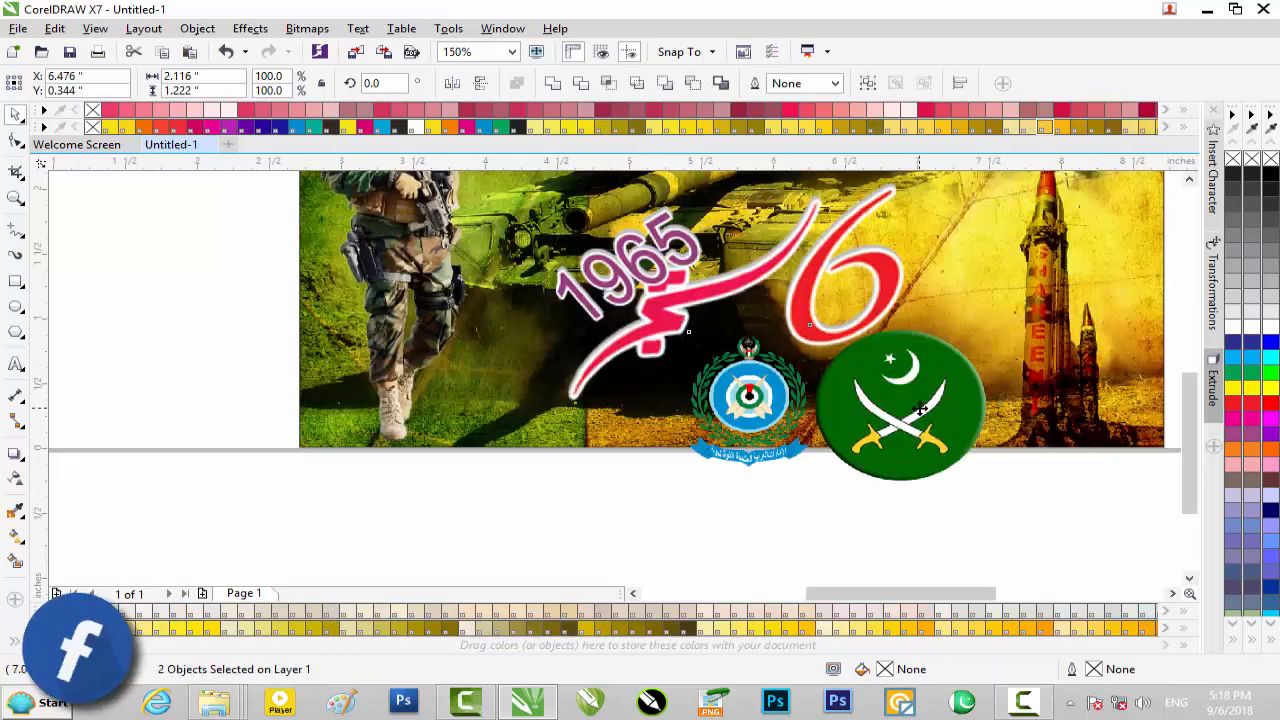
# Shrink the green army emblem proportionally about its centre to about 0.6 by 0.57 inches
pyautogui.click(1070, 516)
pyautogui.click(938, 420)
pyautogui.click(938, 420)
pyautogui.click(1002, 316)
pyautogui.moveTo(996, 322); pyautogui.dragTo(957, 367)
pyautogui.scroll(1, 930, 360)
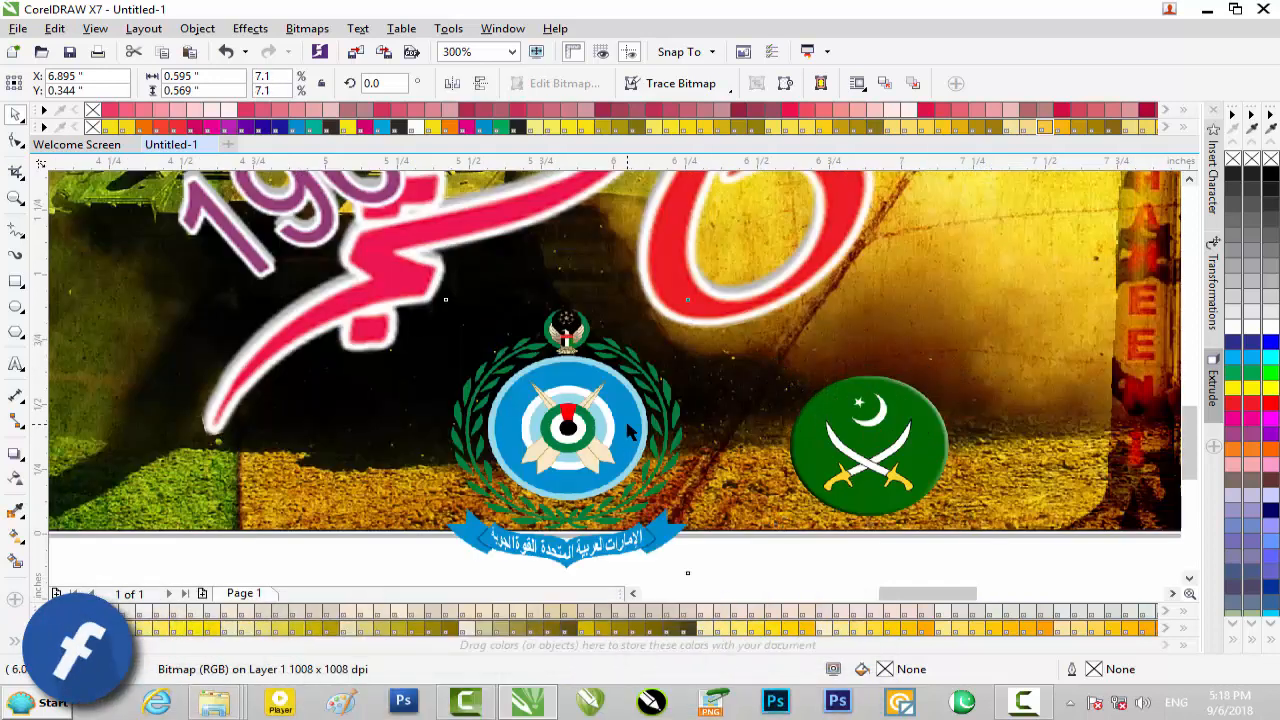
# Shrink the air force emblem to about 0.48 by 0.6 inches and set both emblems side by side below the 1965 title
pyautogui.click(693, 320)
pyautogui.moveTo(691, 293); pyautogui.dragTo(642, 354)
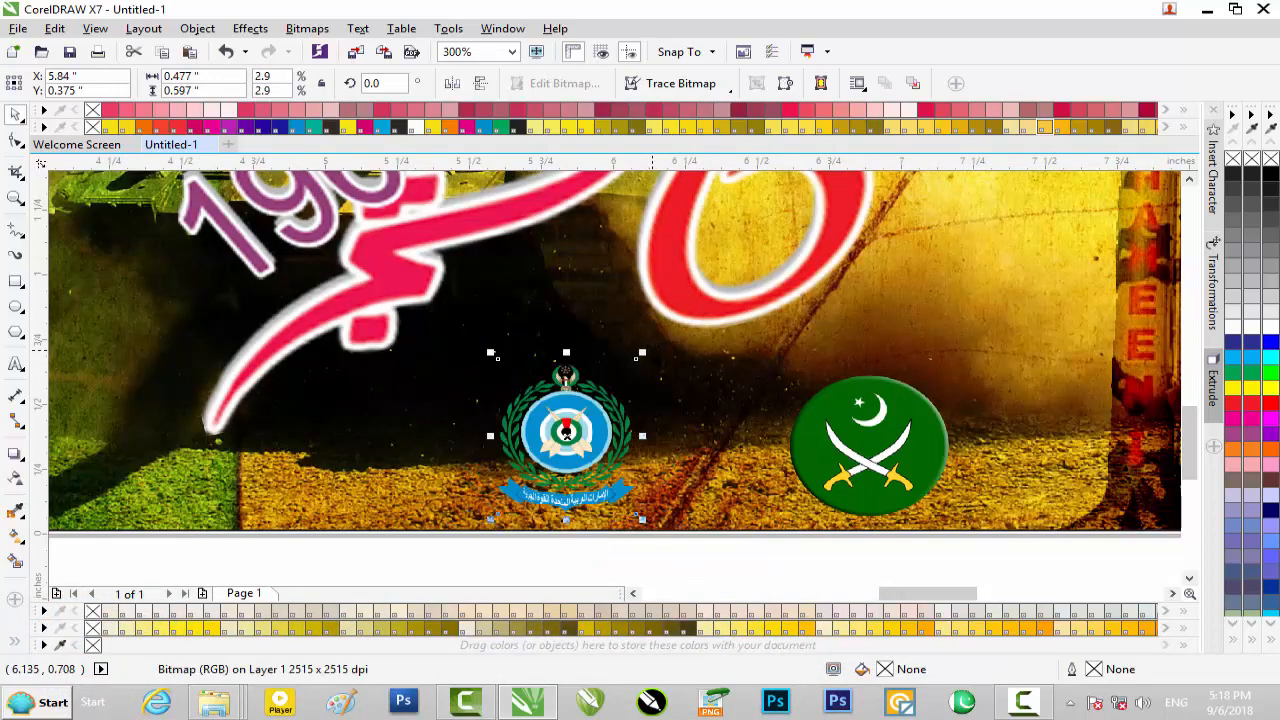
pyautogui.moveTo(581, 402); pyautogui.dragTo(473, 410)
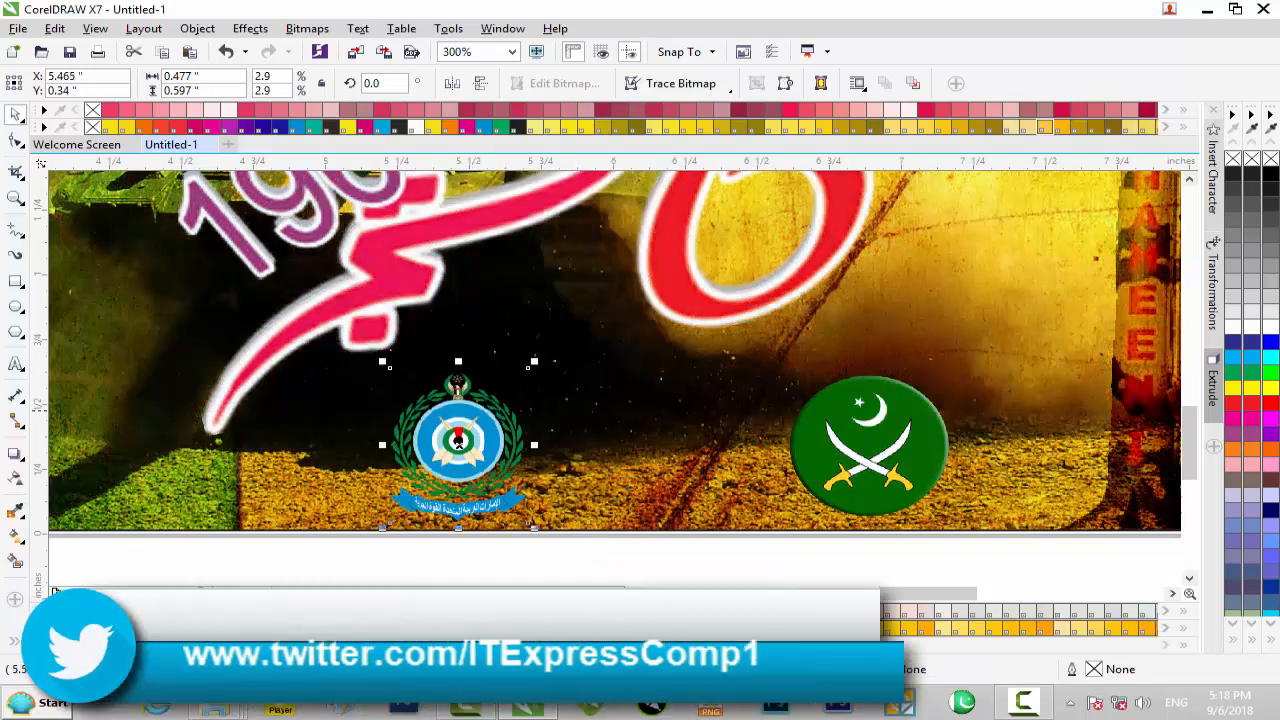
pyautogui.moveTo(883, 449); pyautogui.dragTo(624, 443)
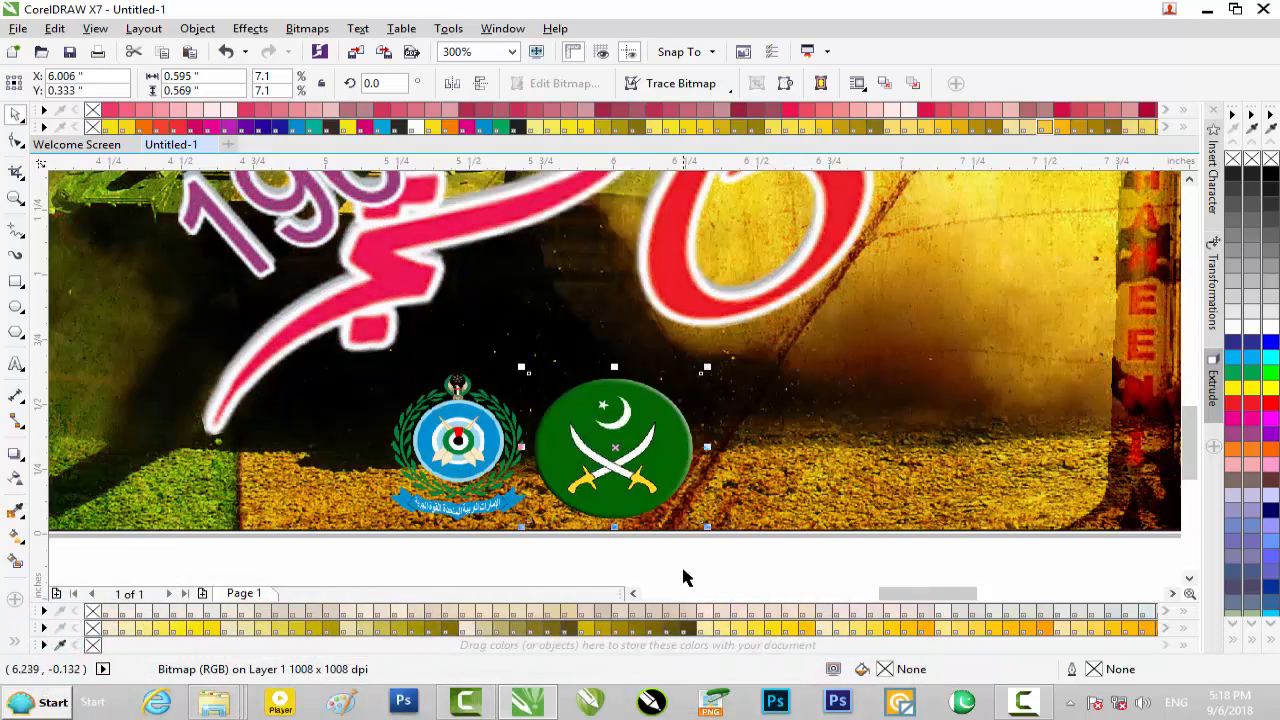
# Select both emblems together and apply a drop shadow running straight down from their upper edge
pyautogui.click(681, 564)
pyautogui.moveTo(704, 563); pyautogui.dragTo(360, 368)
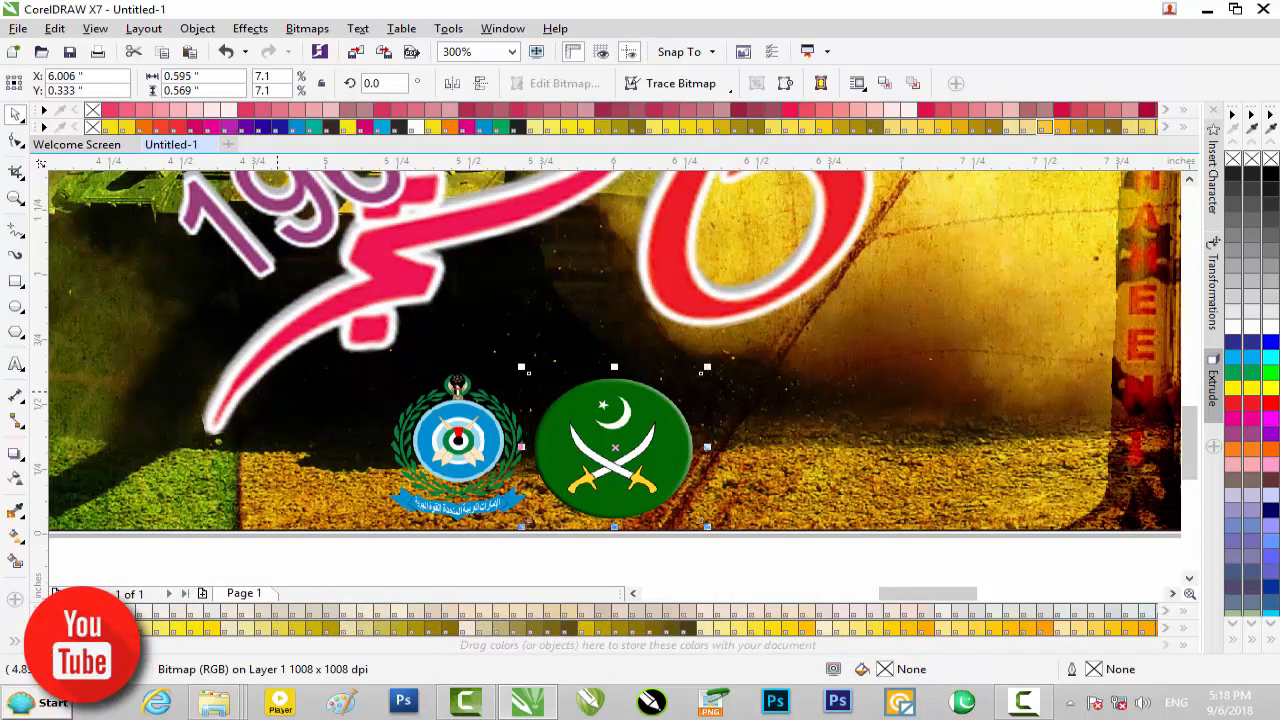
pyautogui.keyDown('shift'); pyautogui.click(458, 452); pyautogui.keyUp('shift')
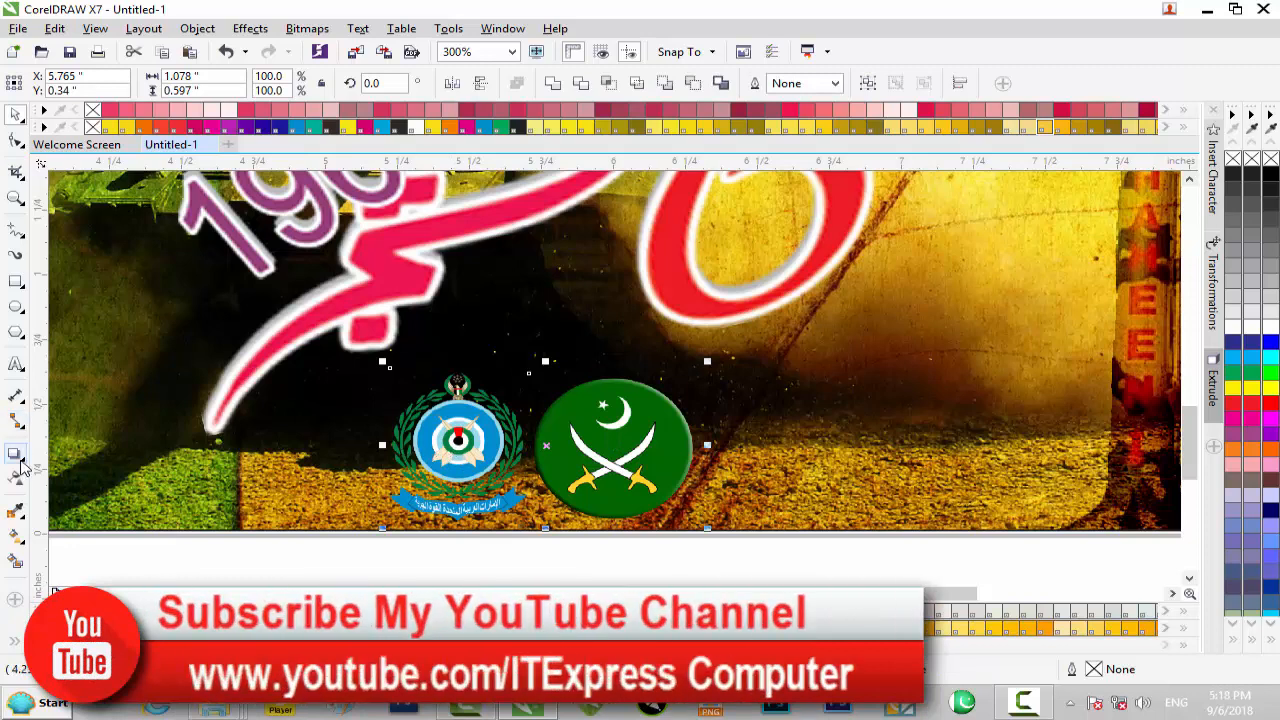
pyautogui.click(16, 454)
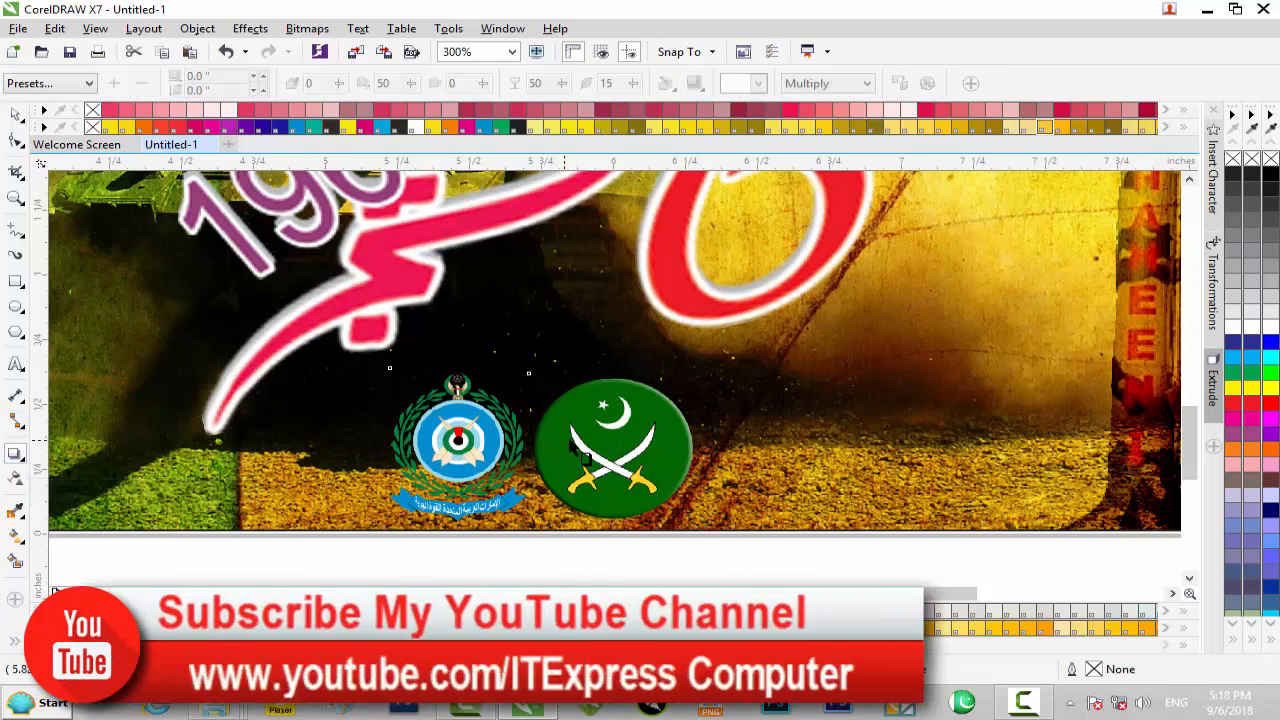
pyautogui.moveTo(543, 369); pyautogui.dragTo(549, 548)
# Change the emblems' drop shadow colour to white with the Normal merge mode, and deselect them
pyautogui.click(741, 83)
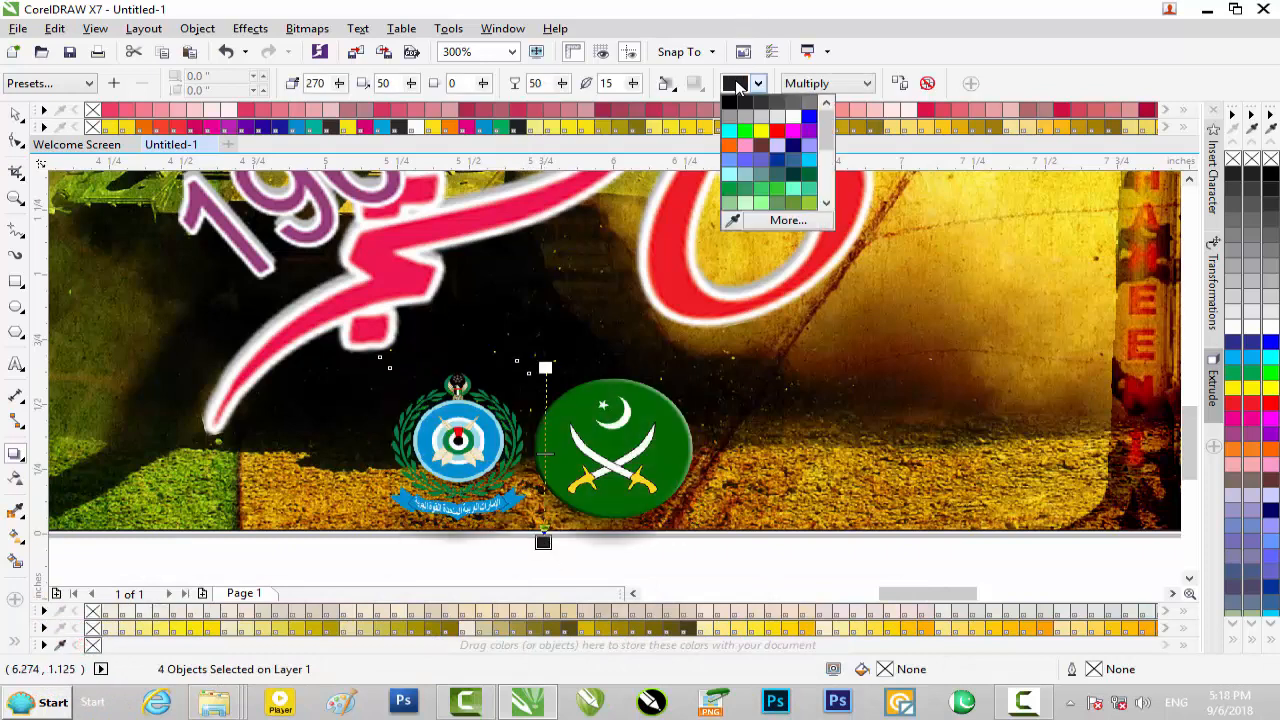
pyautogui.click(795, 120)
pyautogui.click(836, 84)
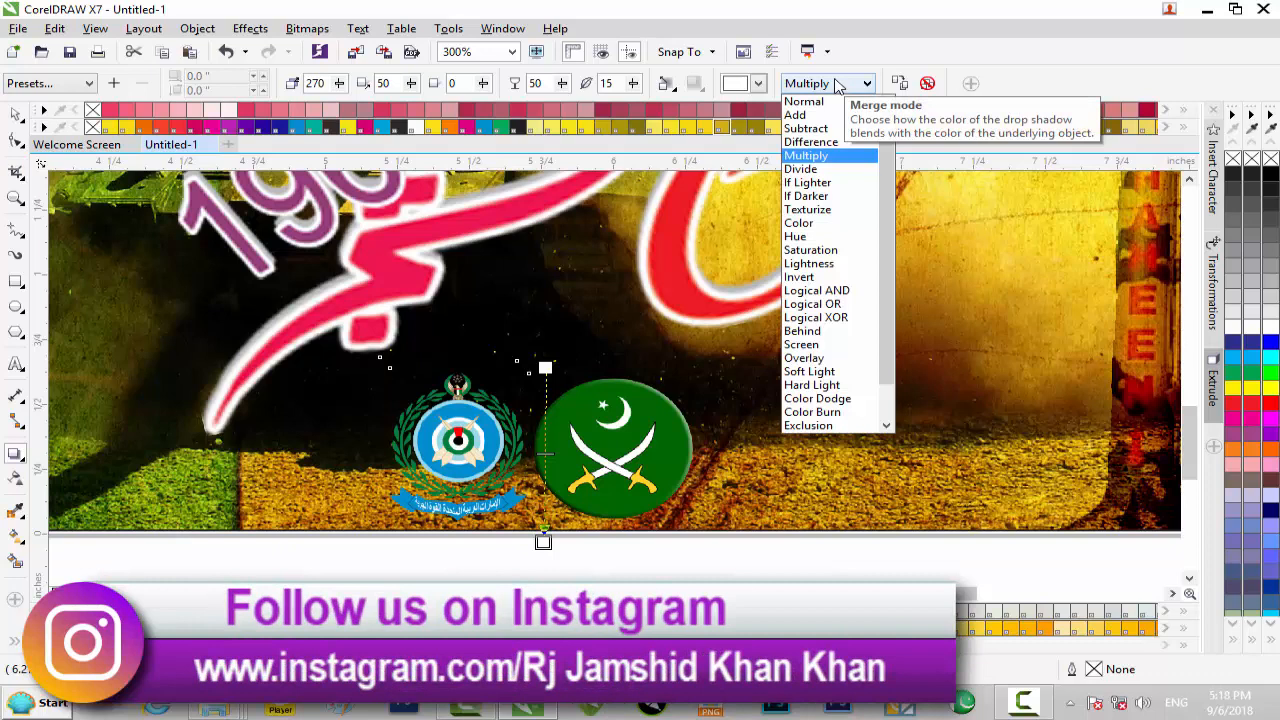
pyautogui.click(812, 128)
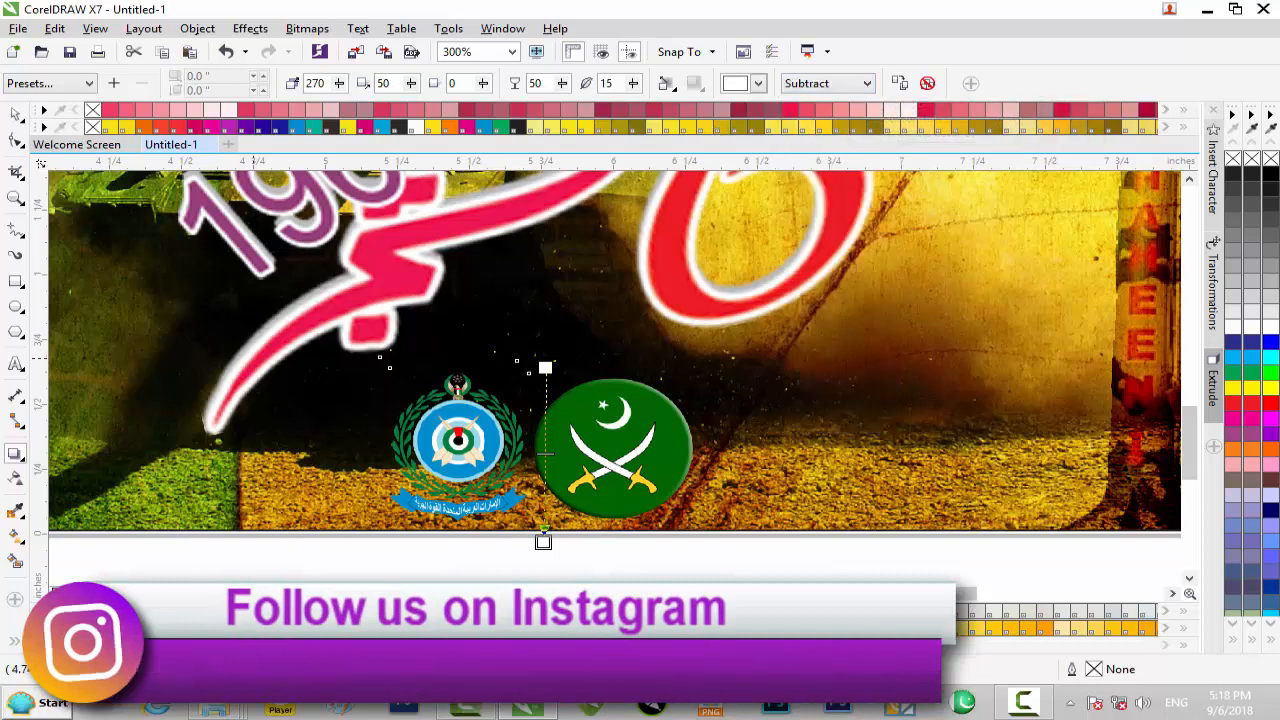
pyautogui.click(825, 84)
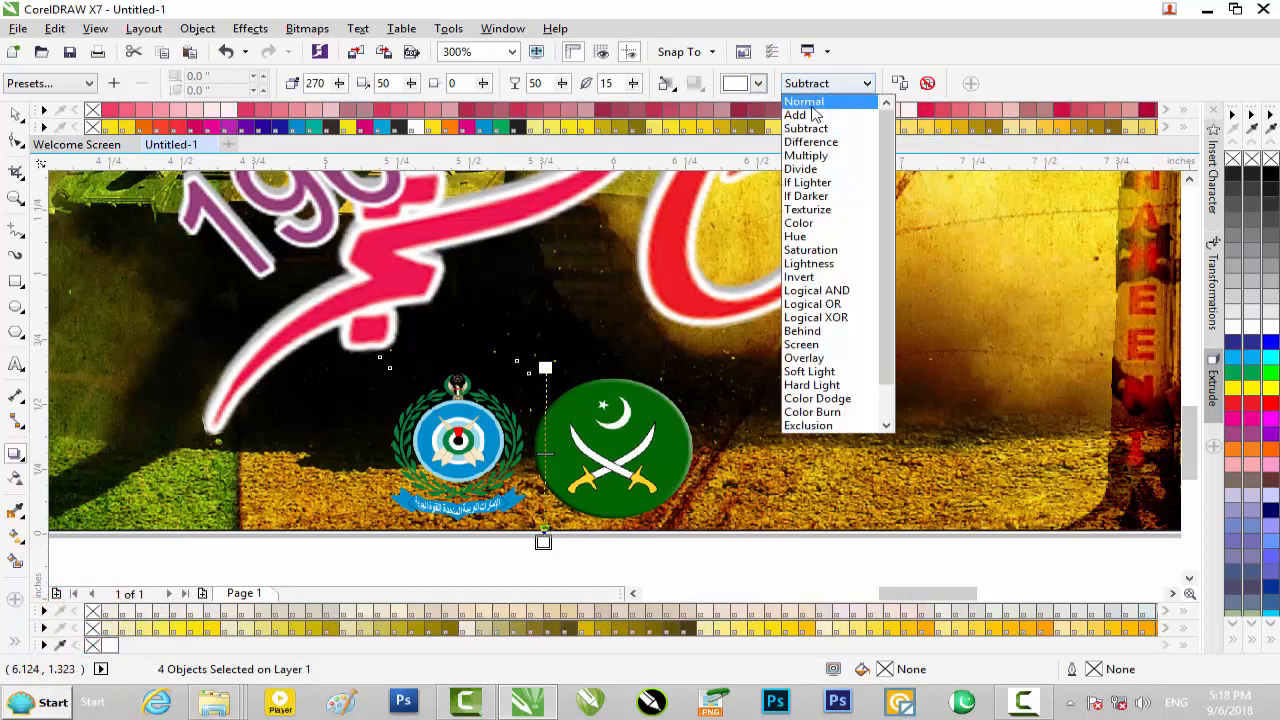
pyautogui.click(815, 99)
pyautogui.click(16, 114)
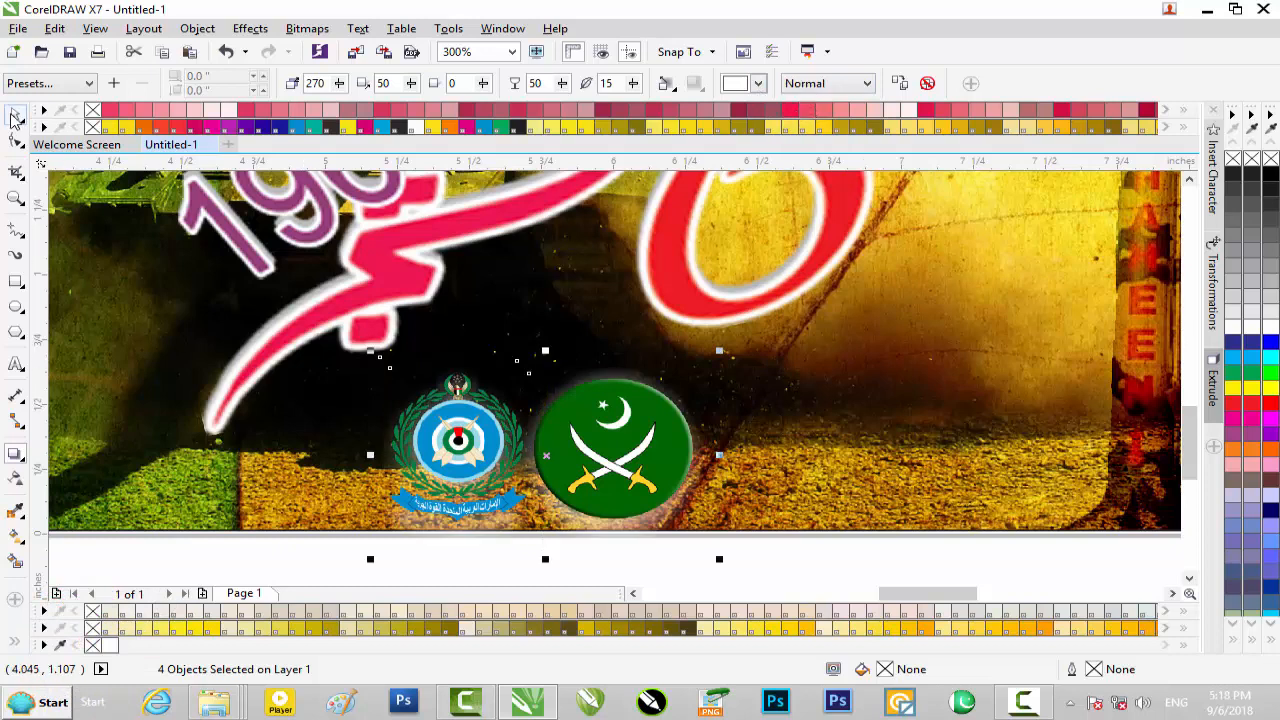
pyautogui.scroll(-1, 405, 437)
pyautogui.click(660, 555)
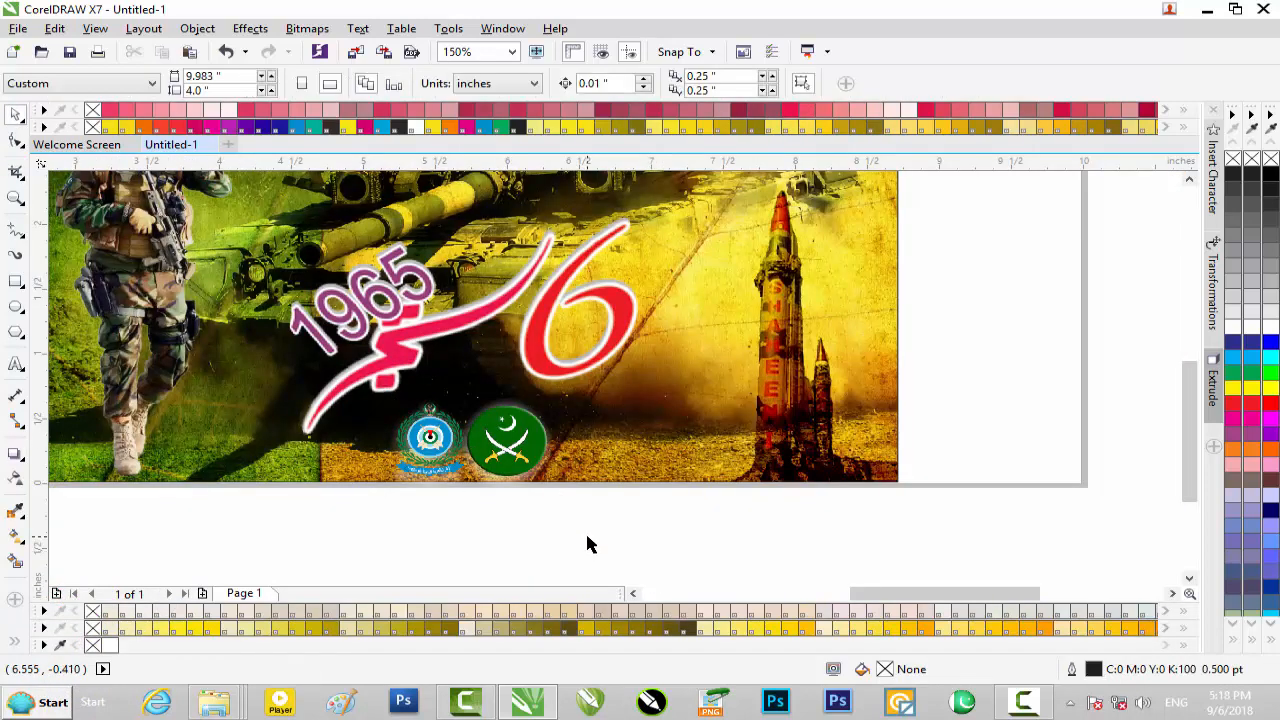
pyautogui.scroll(-1, 586, 543)
pyautogui.scroll(-1, 586, 543)
pyautogui.scroll(1, 586, 543)
pyautogui.scroll(1, 450, 380)
pyautogui.scroll(-1, 450, 380)
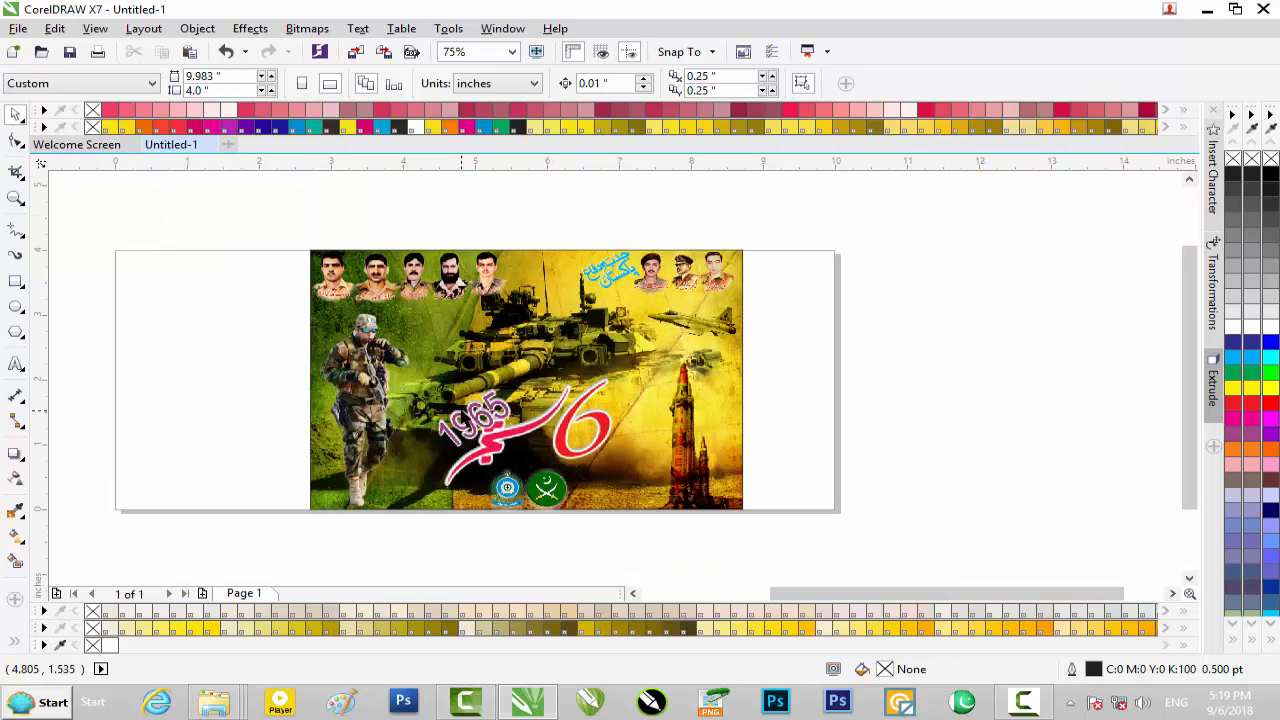
# Export the banner to Local Disk (H:) as Untitled-1.jpg in JPEG format, with CMYK Color (32-bit) and High 80% quality
pyautogui.hotkey('ctrl', 'e')
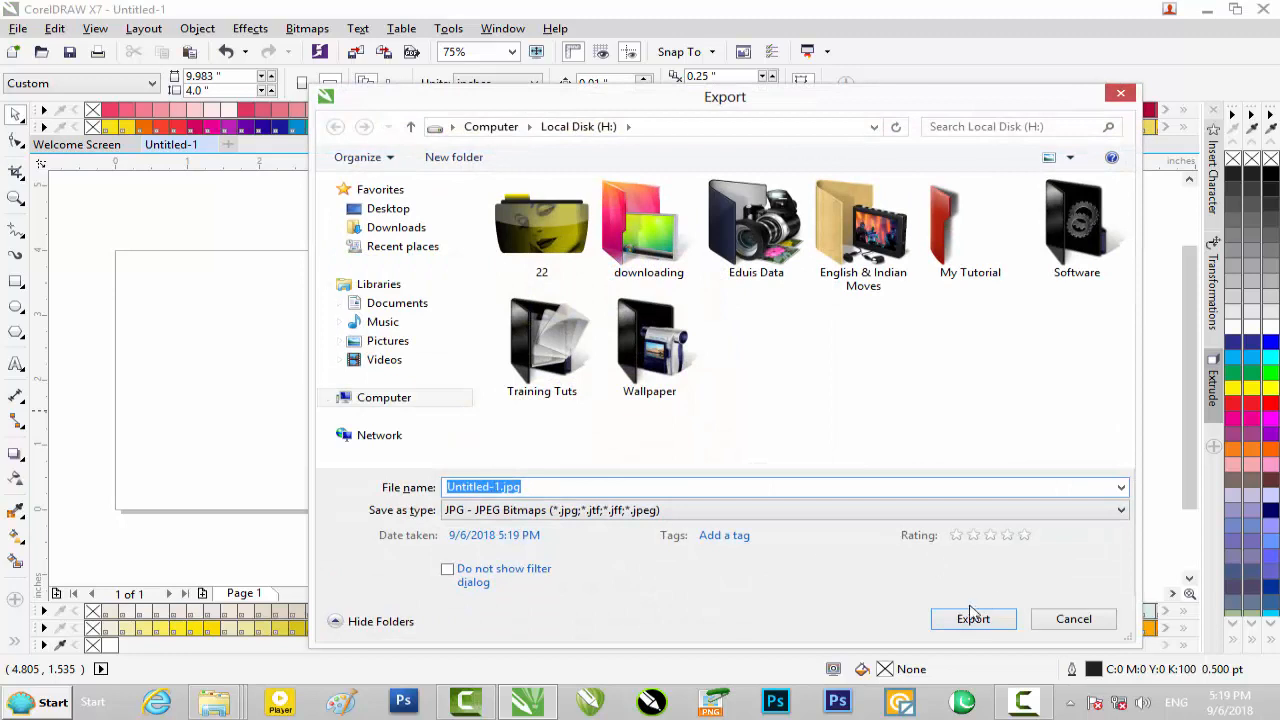
pyautogui.click(515, 511)
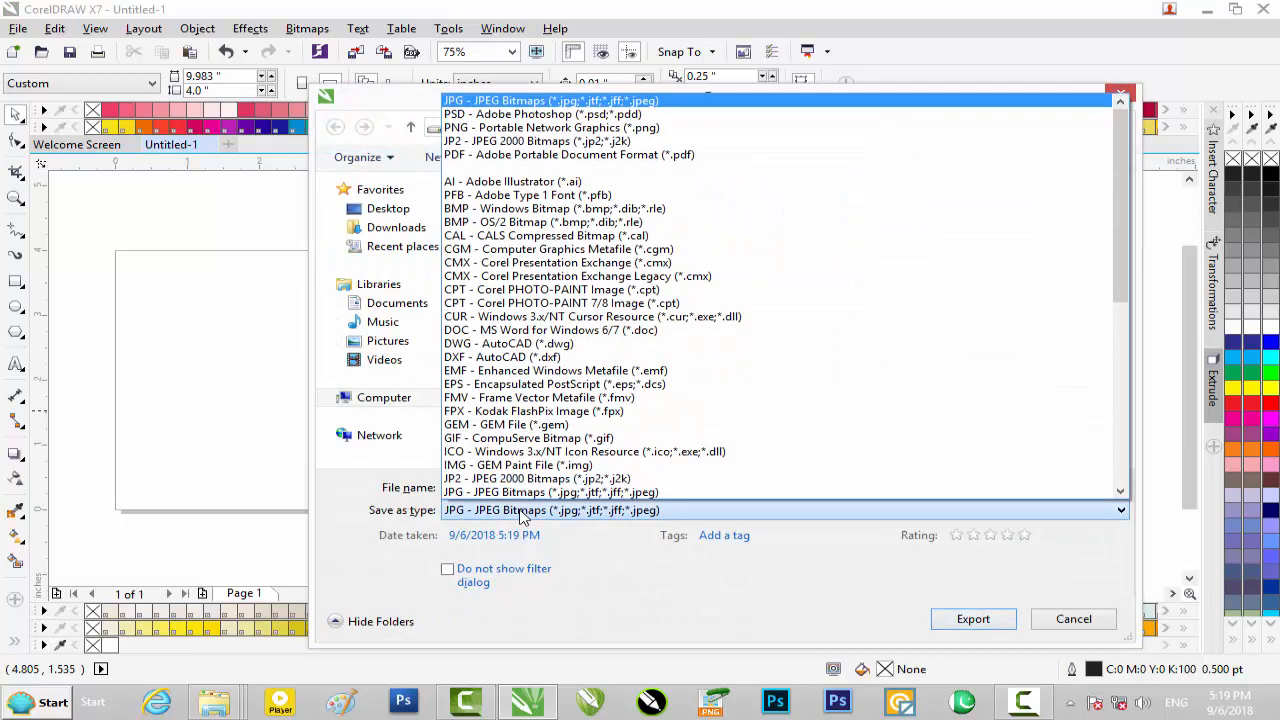
pyautogui.click(546, 518)
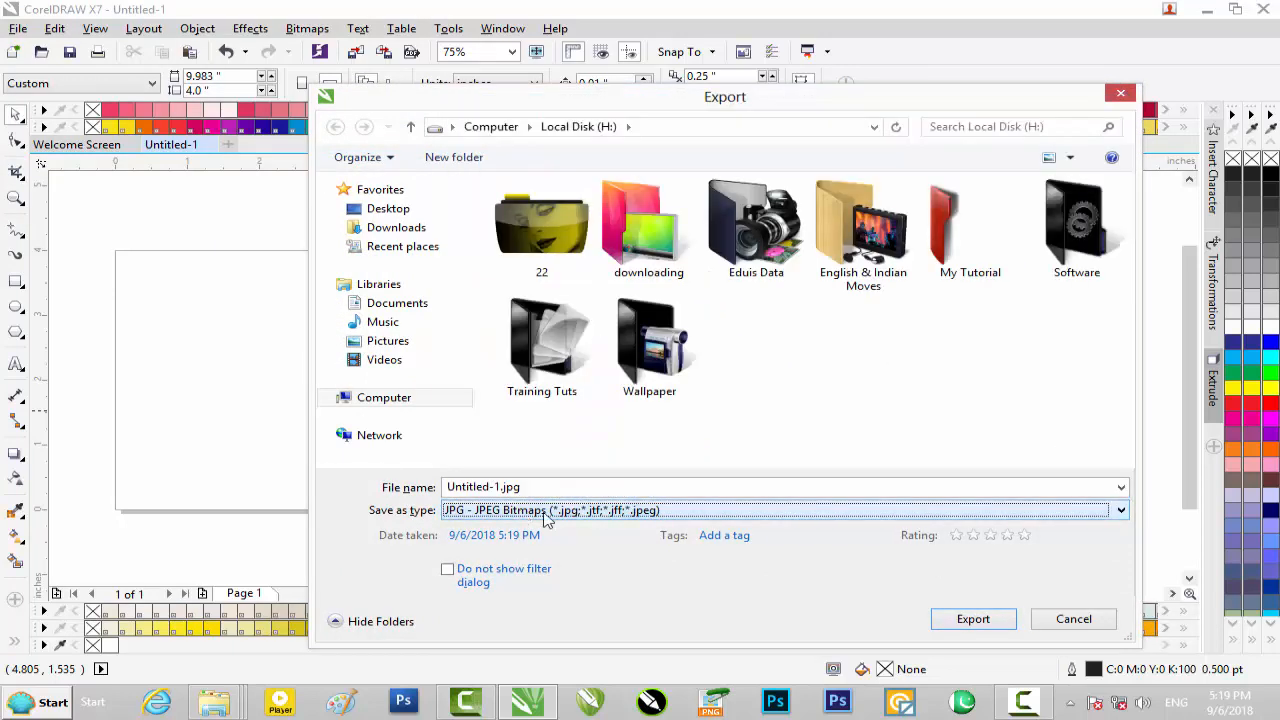
pyautogui.click(975, 620)
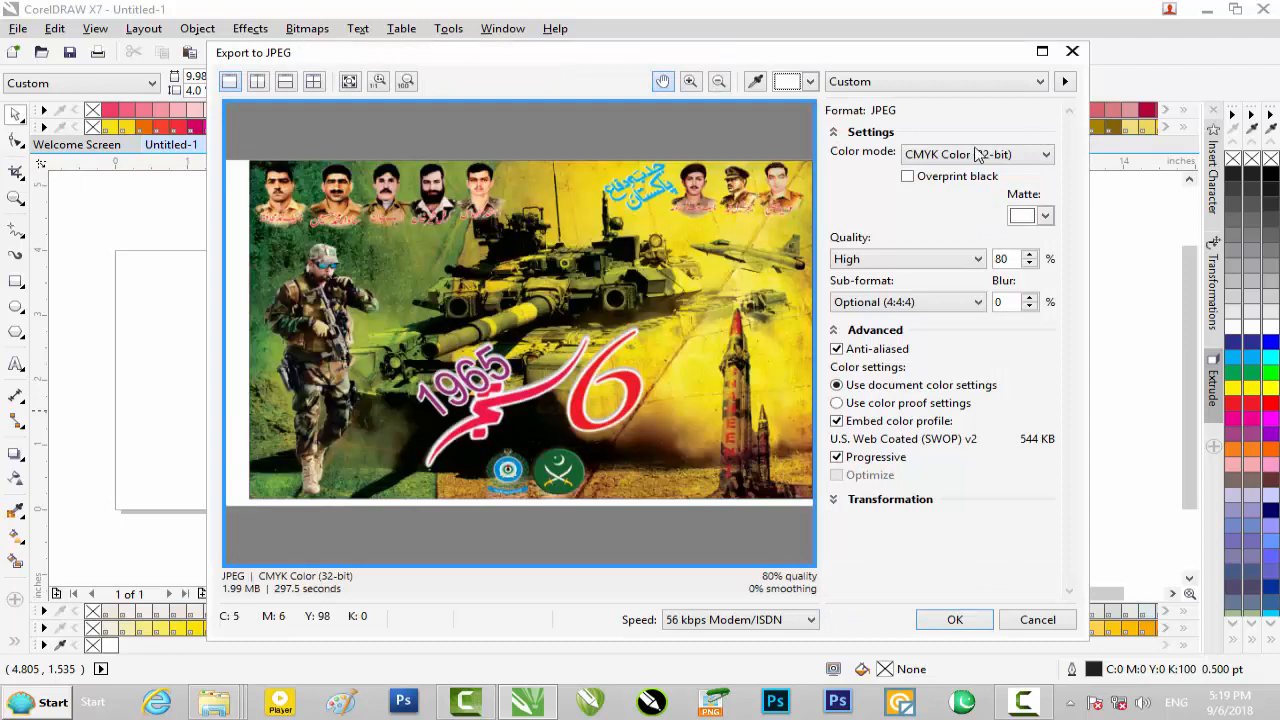
pyautogui.click(953, 619)
# Minimize the open windows, switch to the file browser and open Local Disk (H:) to locate the exported image
pyautogui.click(1207, 10)
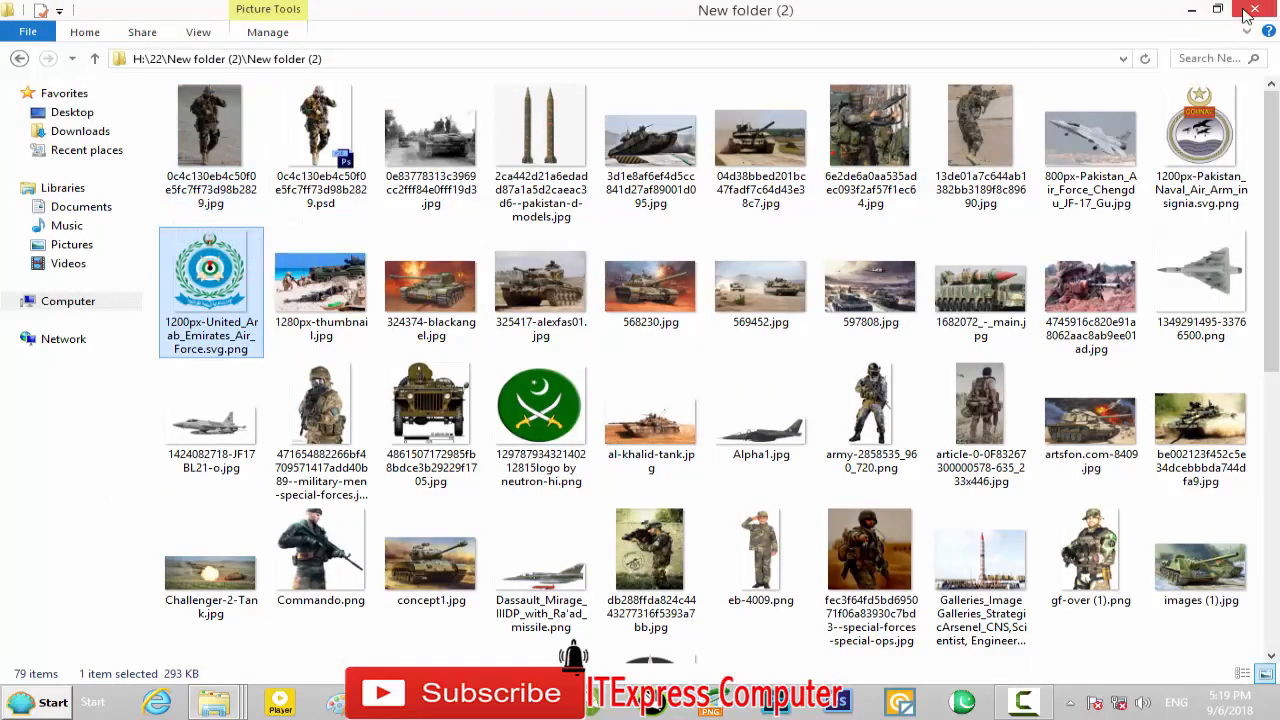
pyautogui.click(1191, 10)
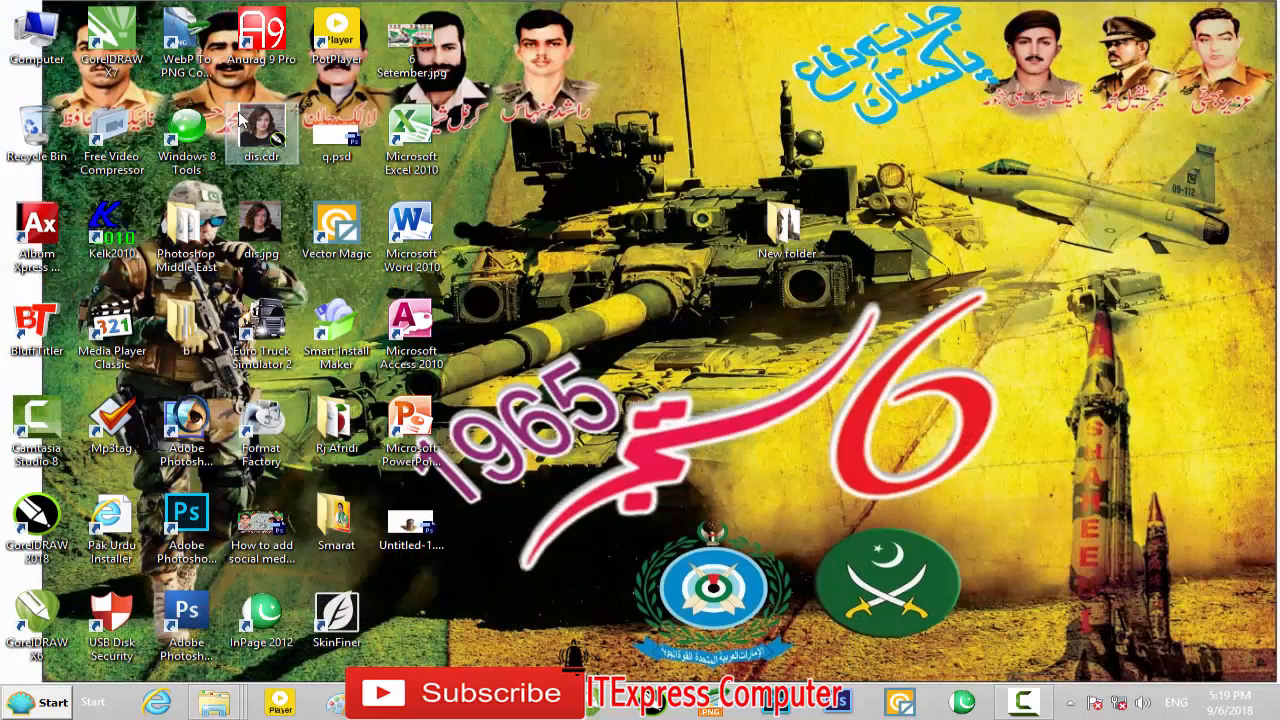
pyautogui.doubleClick(37, 38)
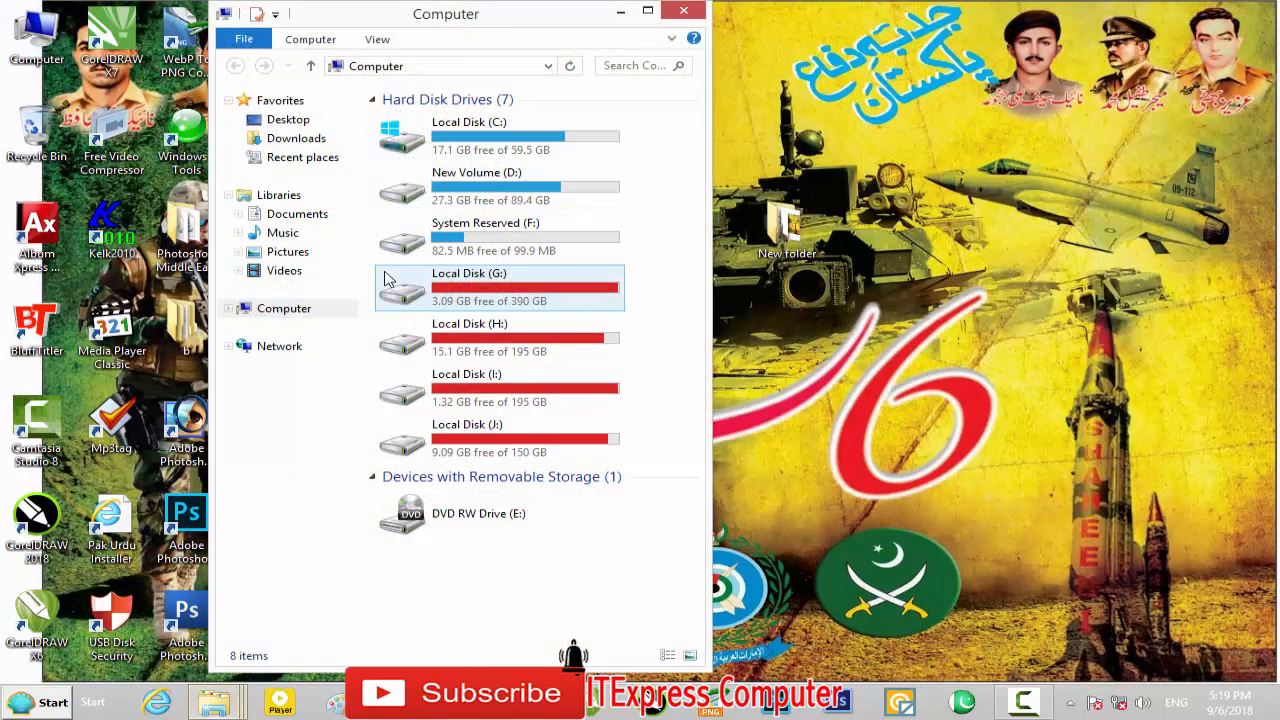
pyautogui.doubleClick(517, 20)
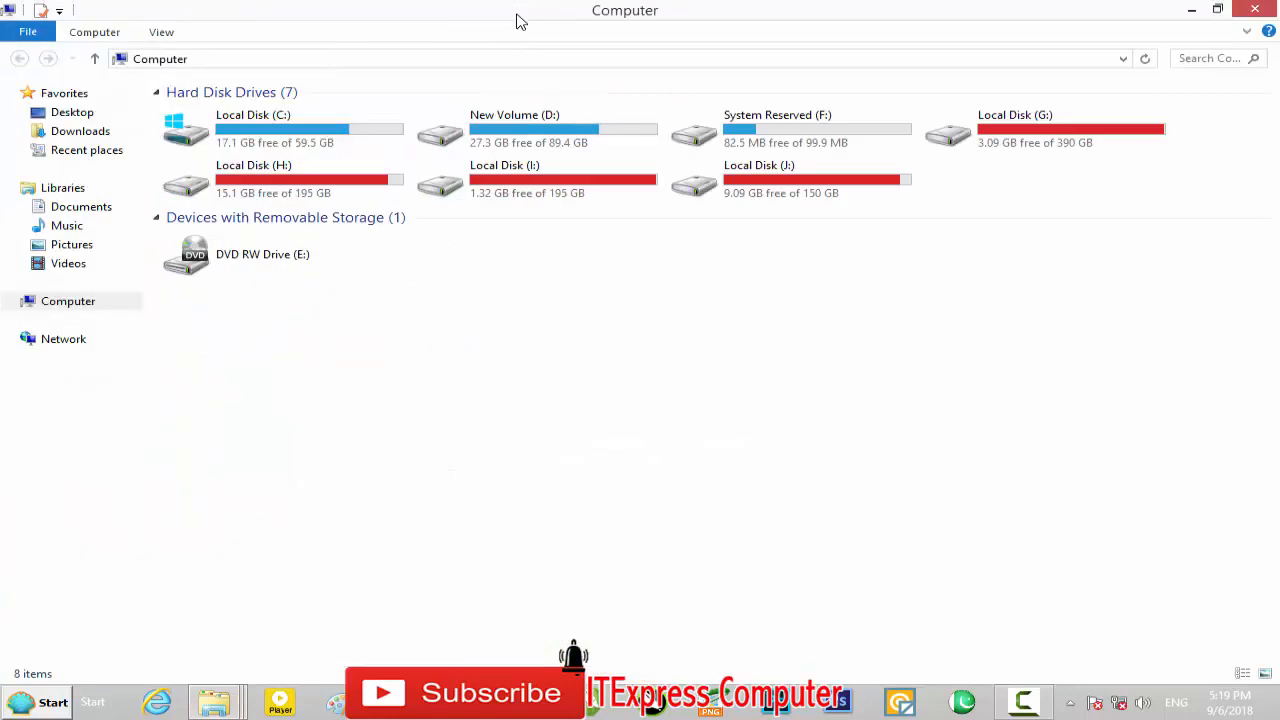
pyautogui.doubleClick(351, 178)
pyautogui.scroll(-1, 363, 486)
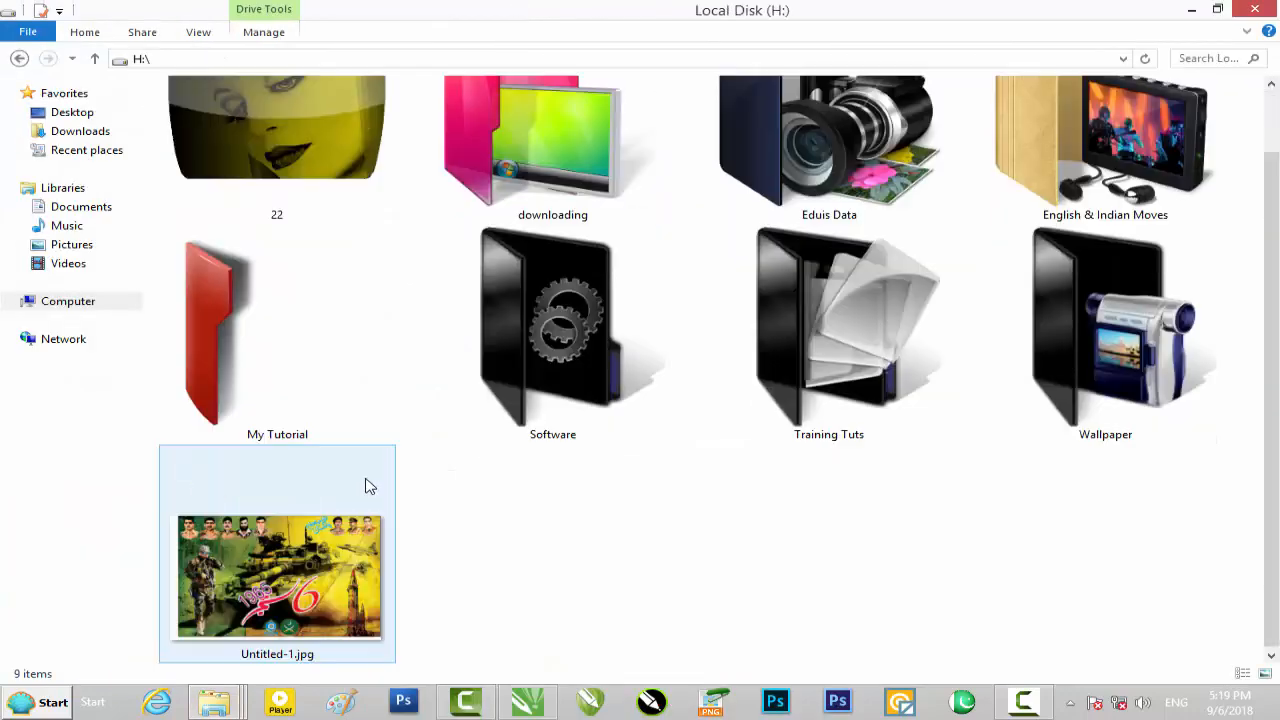
# Open Untitled-1.jpg in Windows Photo Viewer to inspect the exported banner, and close the viewer
pyautogui.doubleClick(333, 537)
pyautogui.scroll(-1, 535, 258)
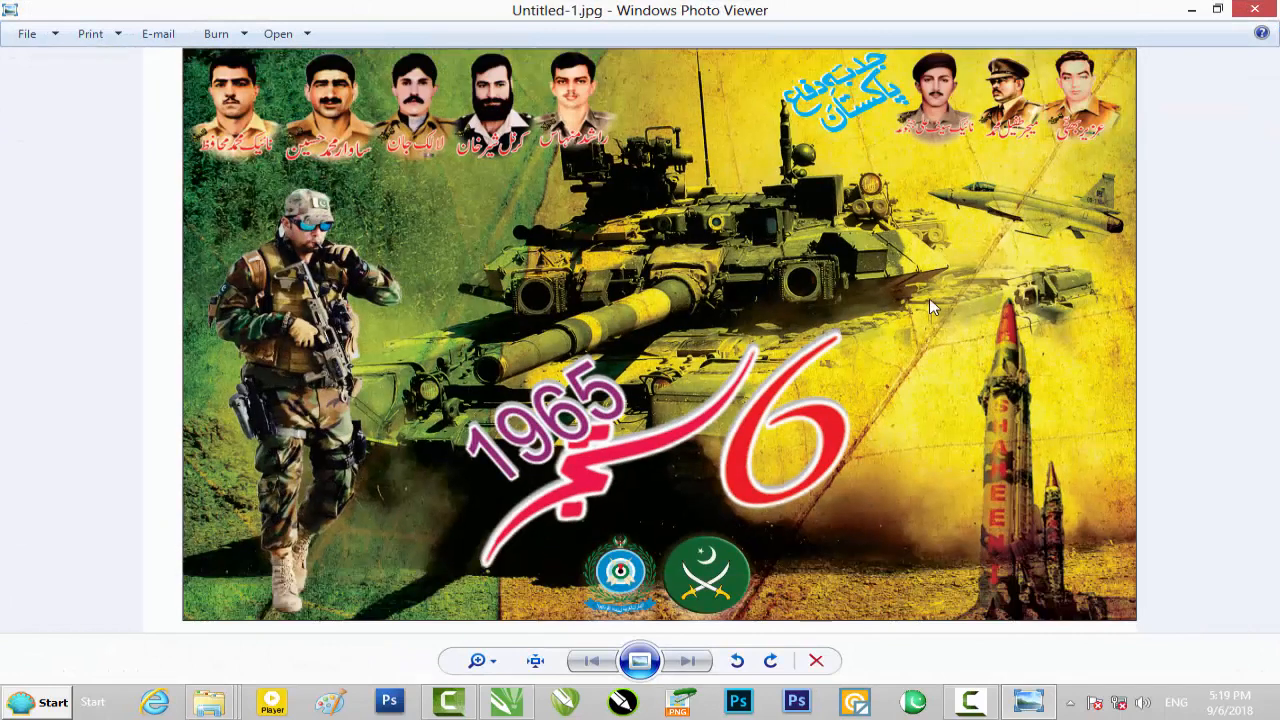
pyautogui.click(1254, 9)
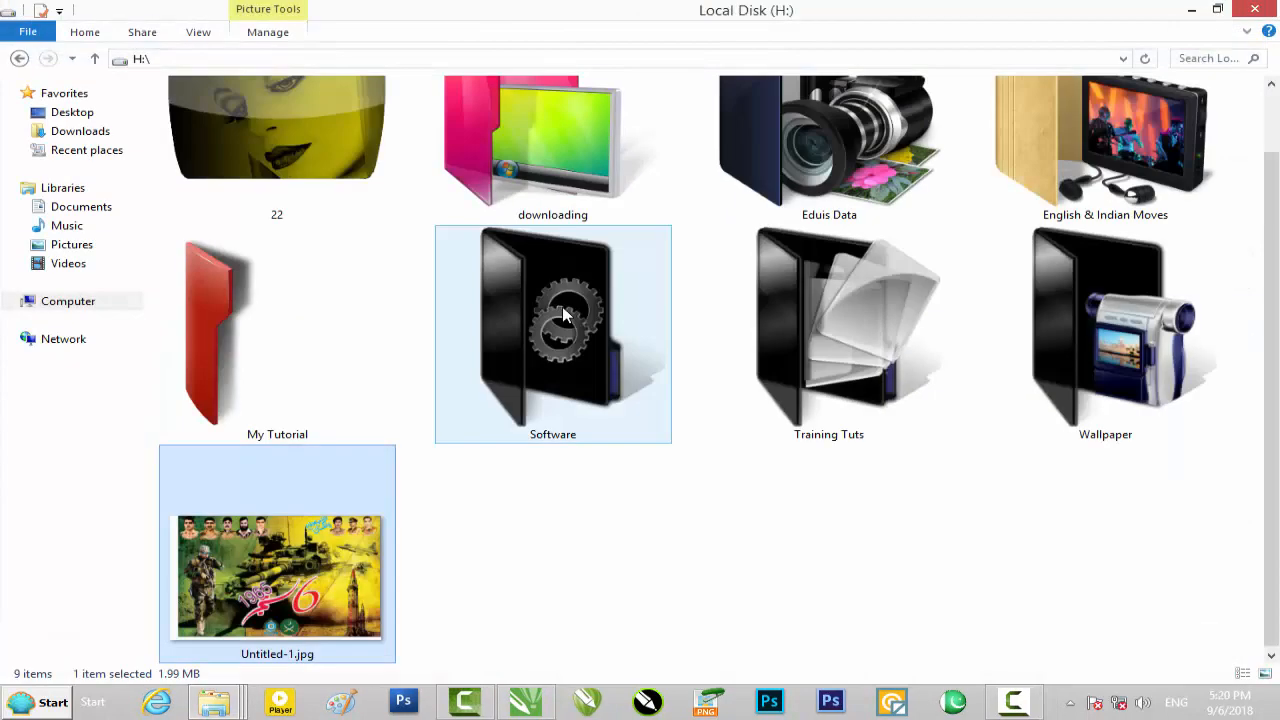
# Close the drive window and open New folder on the desktop to view the project's source files
pyautogui.click(1254, 9)
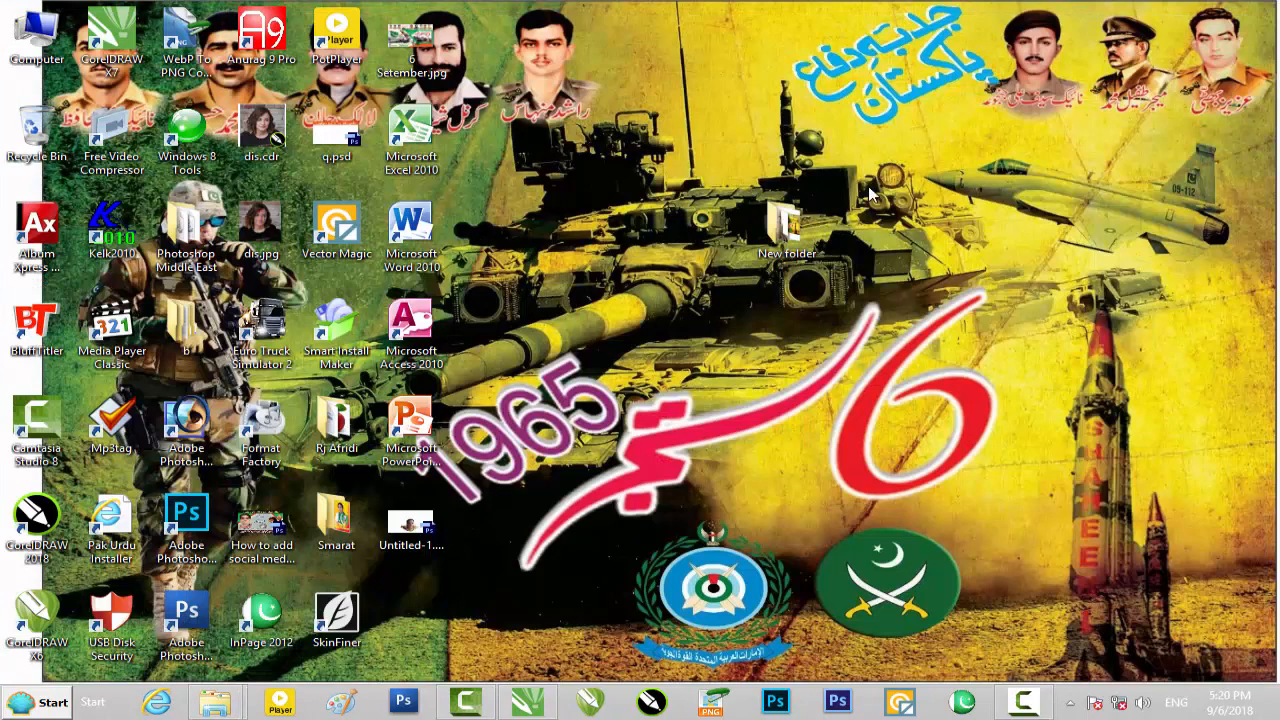
pyautogui.doubleClick(790, 228)
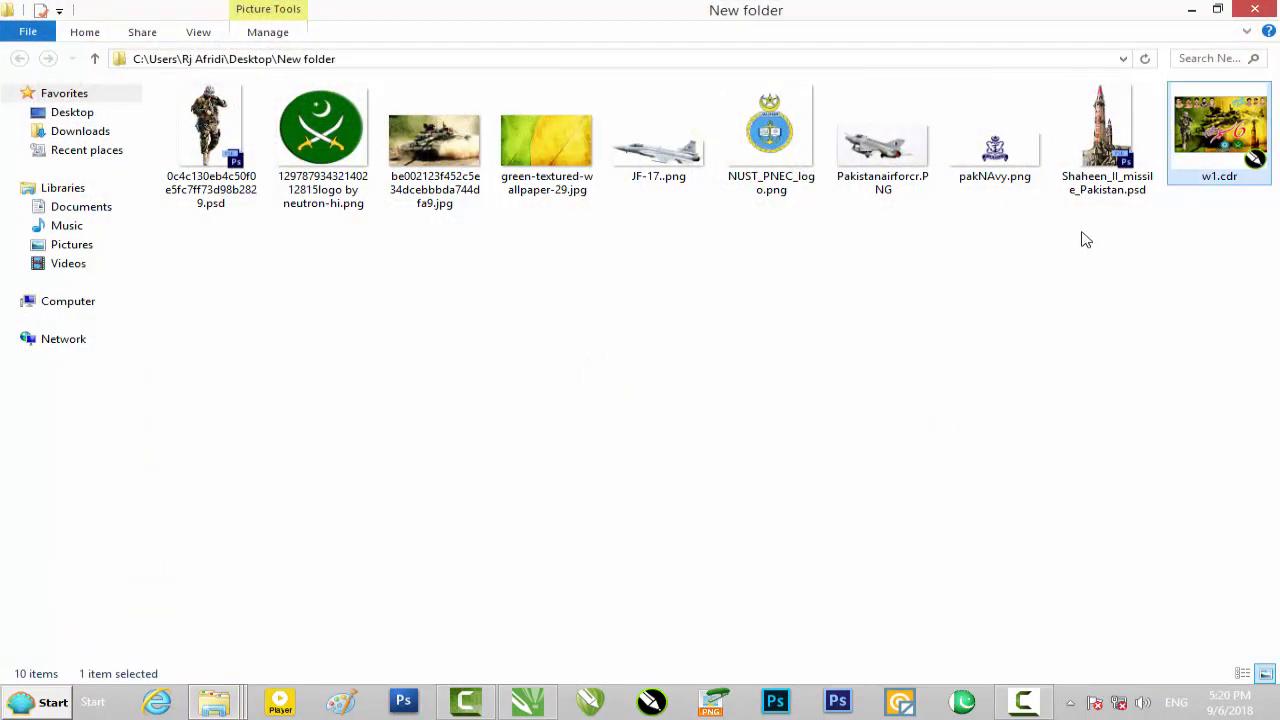